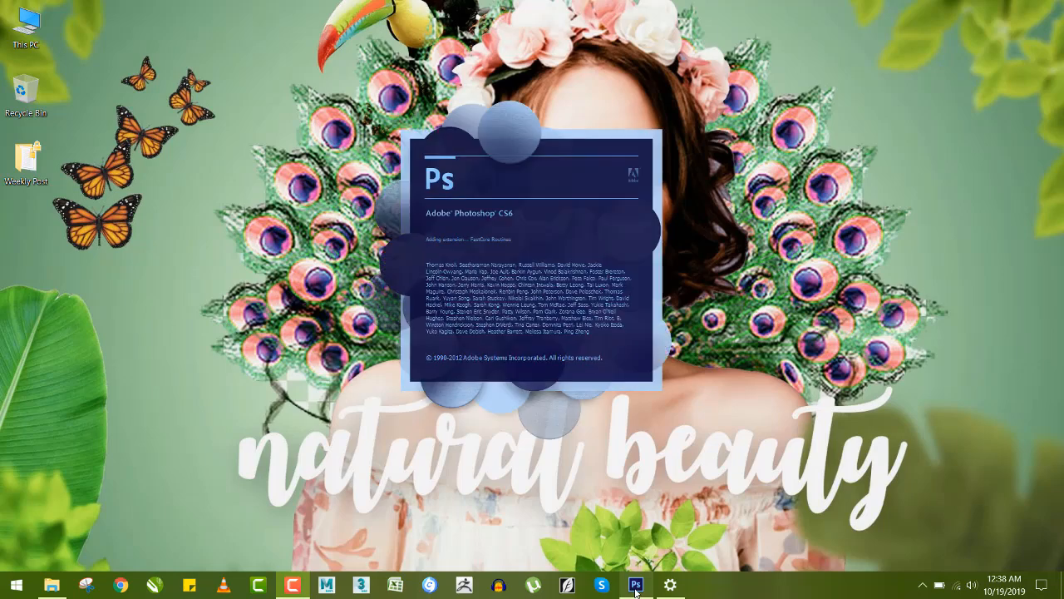
# View the finished natural beauty image from the PHOTO TO WALLPAPER folder and compare it with the desktop wallpaper
pyautogui.click(52, 585)
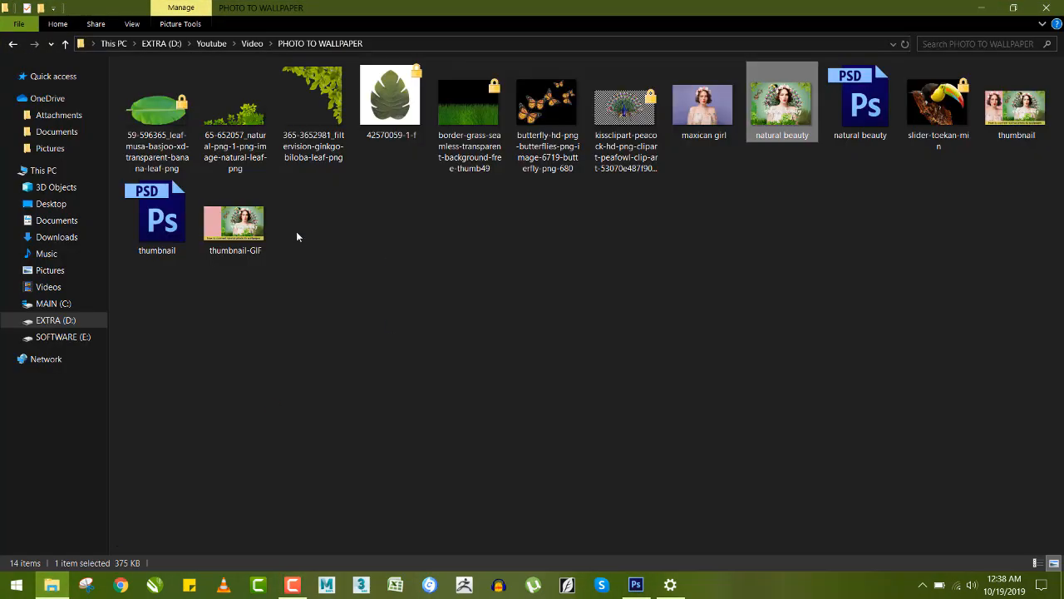
pyautogui.doubleClick(794, 109)
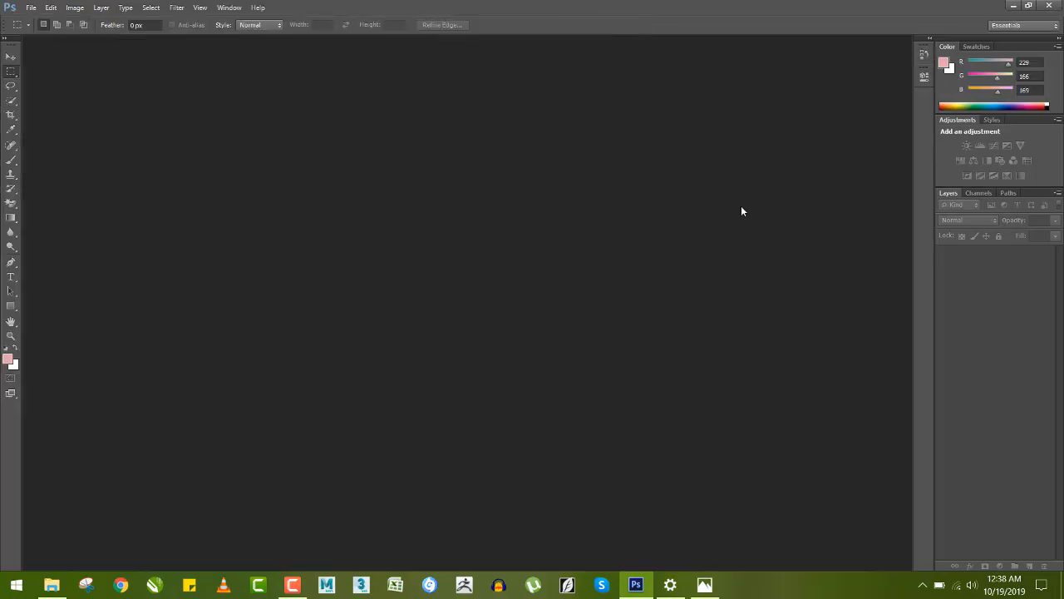
pyautogui.click(704, 584)
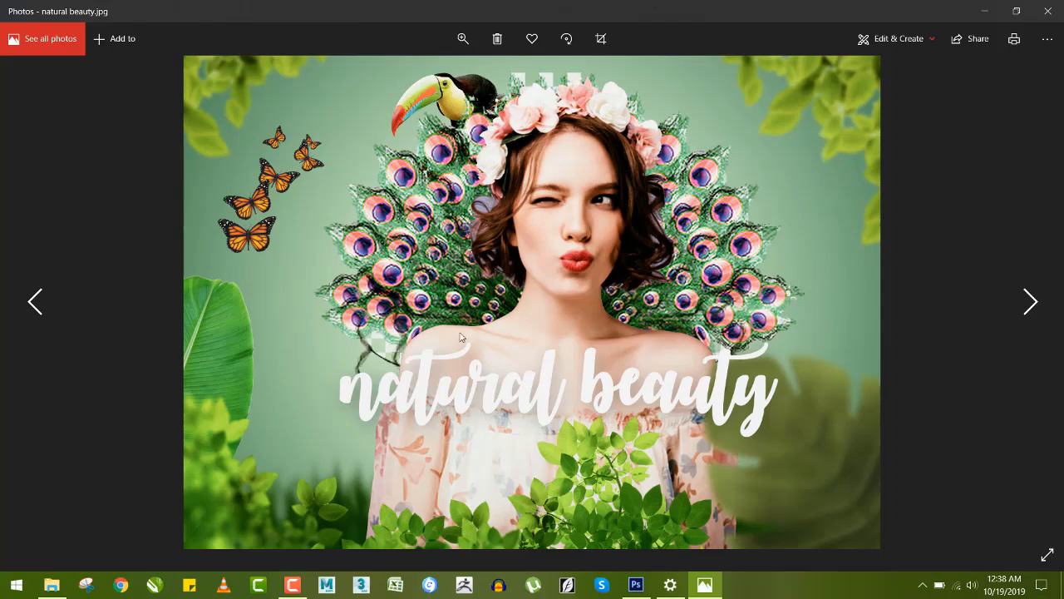
pyautogui.press('super+d')
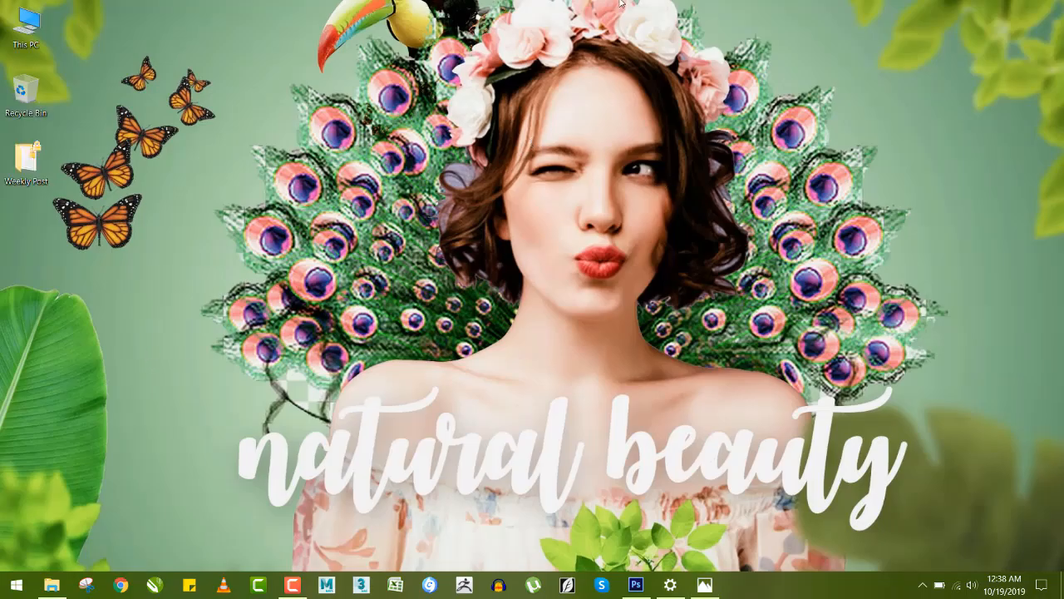
pyautogui.click(704, 585)
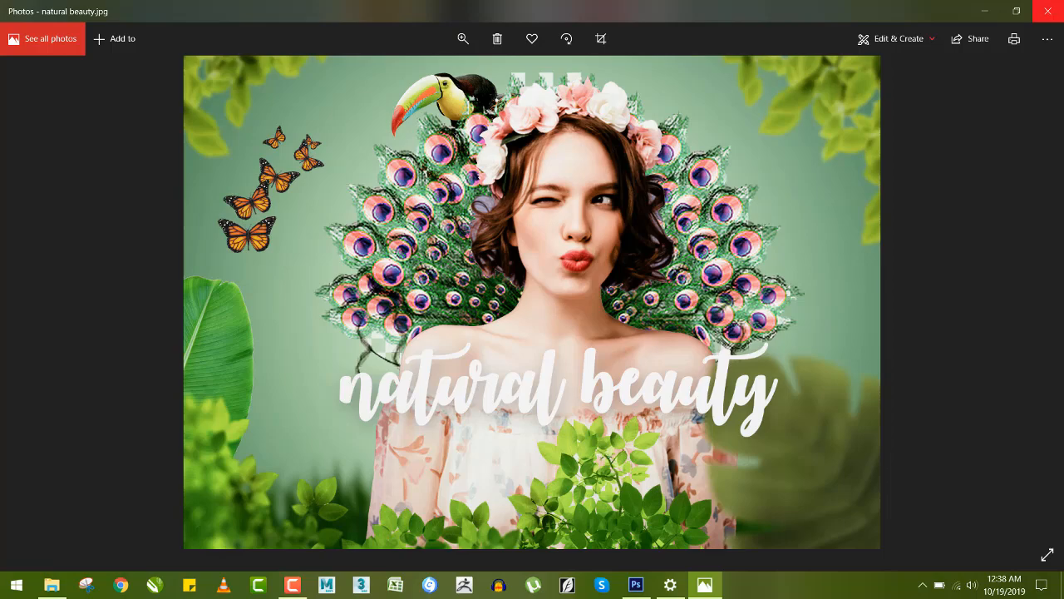
pyautogui.press('super+d')
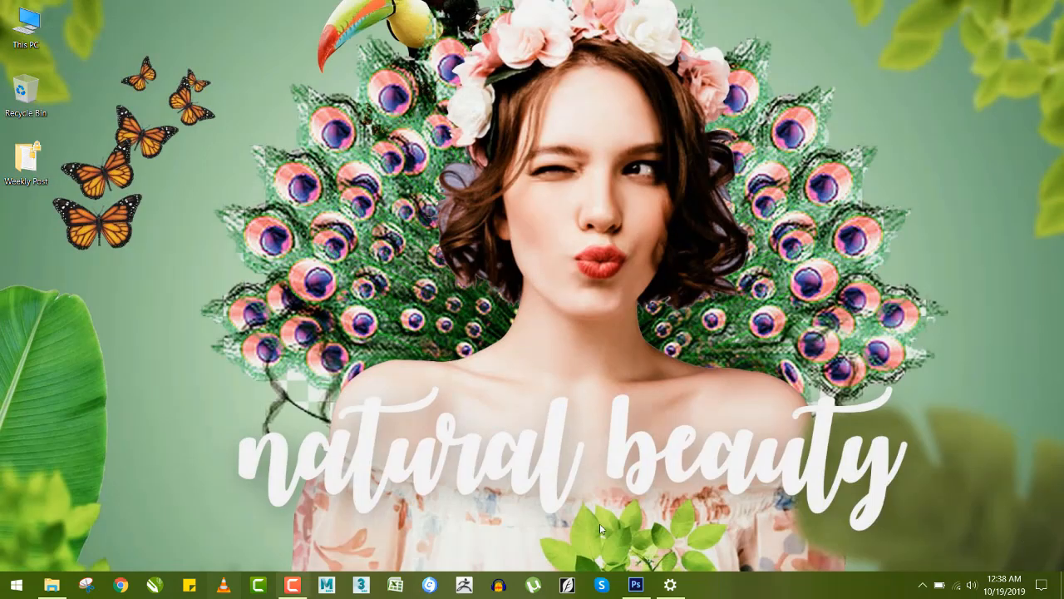
# Switch to Photoshop and set up a new document from the International Paper preset, 297 mm wide and 210 mm high
pyautogui.click(638, 586)
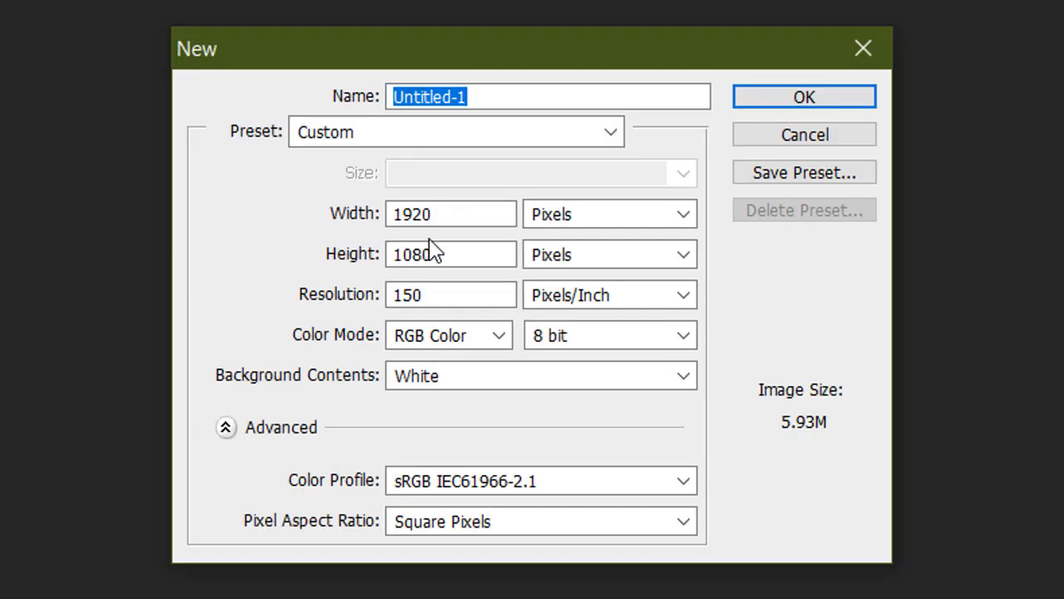
pyautogui.click(457, 135)
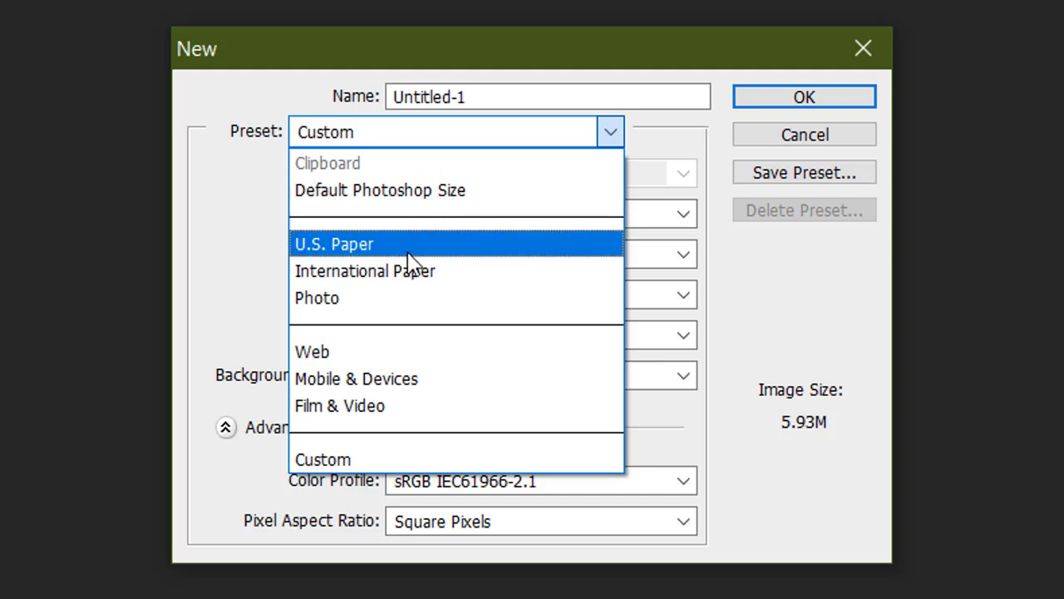
pyautogui.click(409, 271)
pyautogui.click(401, 212)
pyautogui.doubleClick(408, 211)
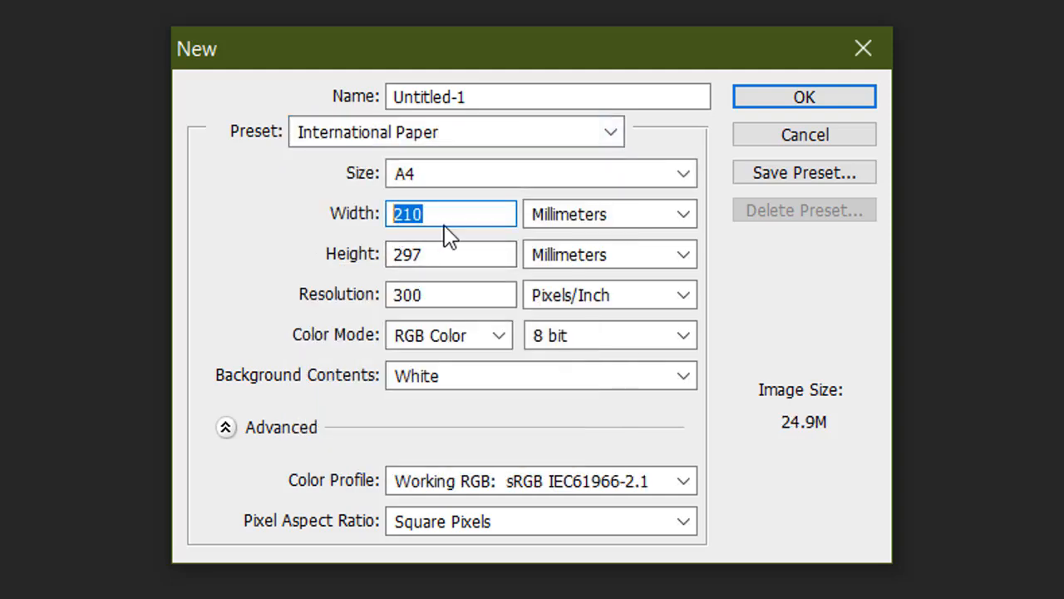
pyautogui.write('297')
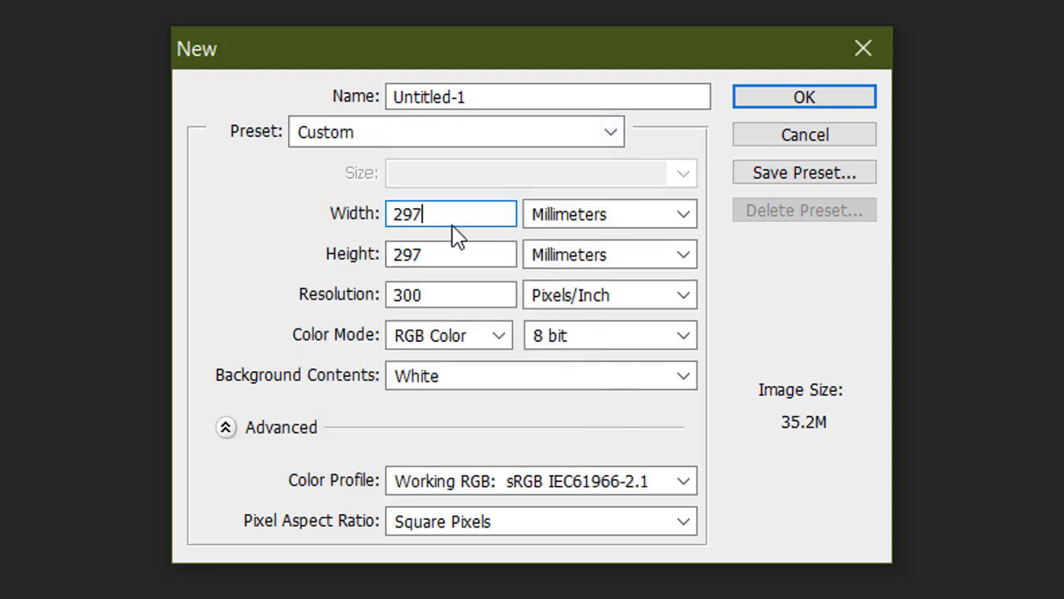
pyautogui.press('Tab')
pyautogui.press('Tab')
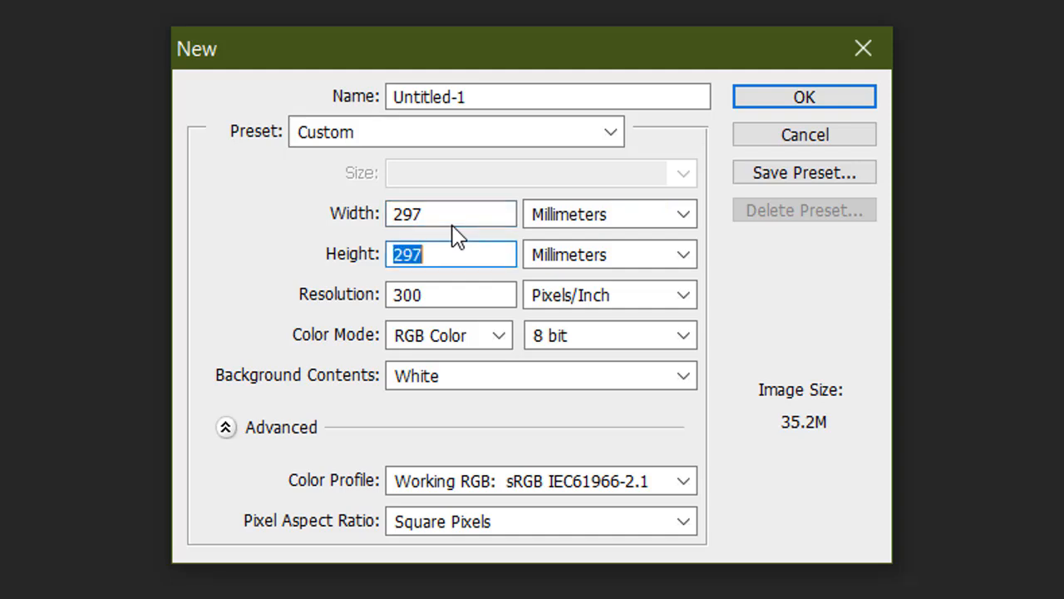
pyautogui.write('210')
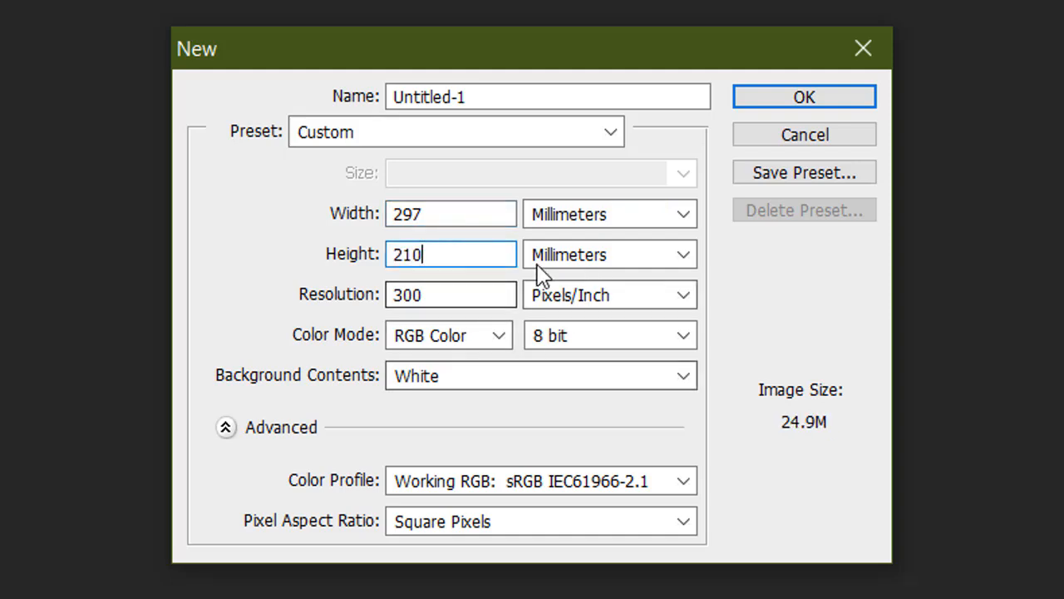
# Set the new document's resolution to 150 pixels/inch and create it
pyautogui.moveTo(434, 297); pyautogui.dragTo(356, 301)
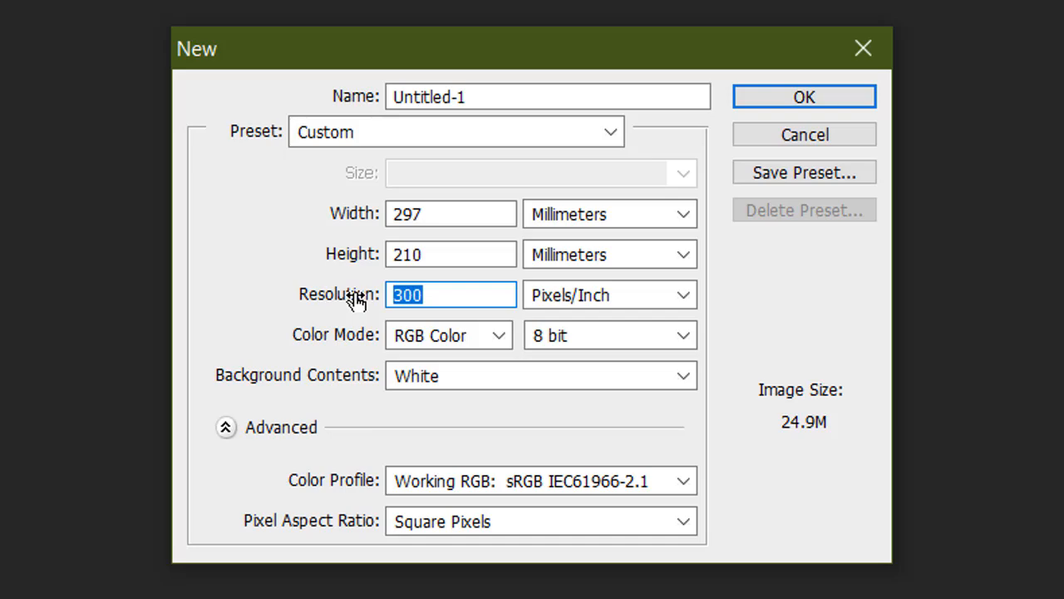
pyautogui.write('150')
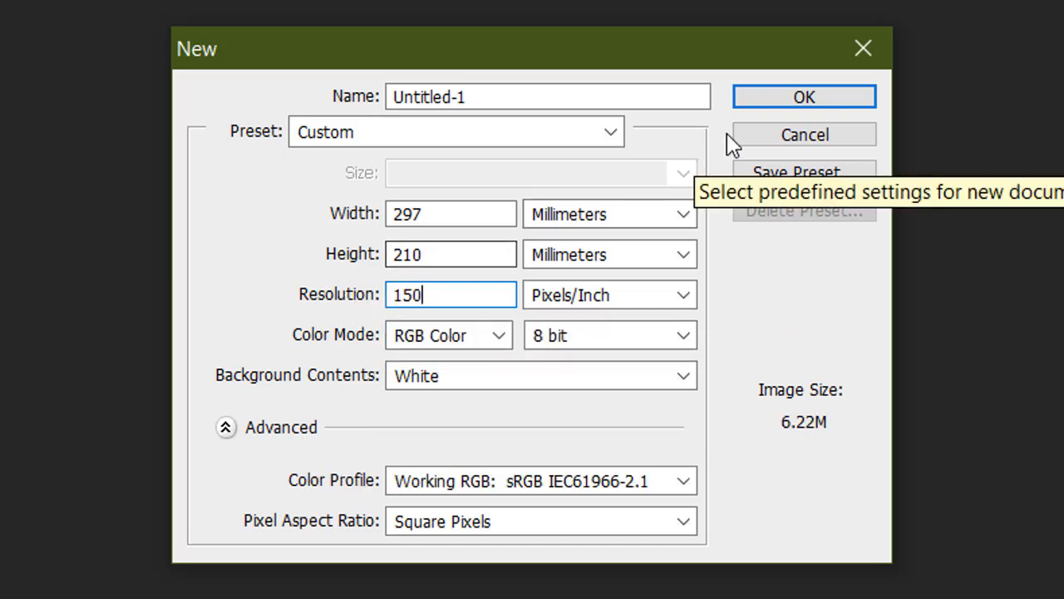
pyautogui.click(772, 100)
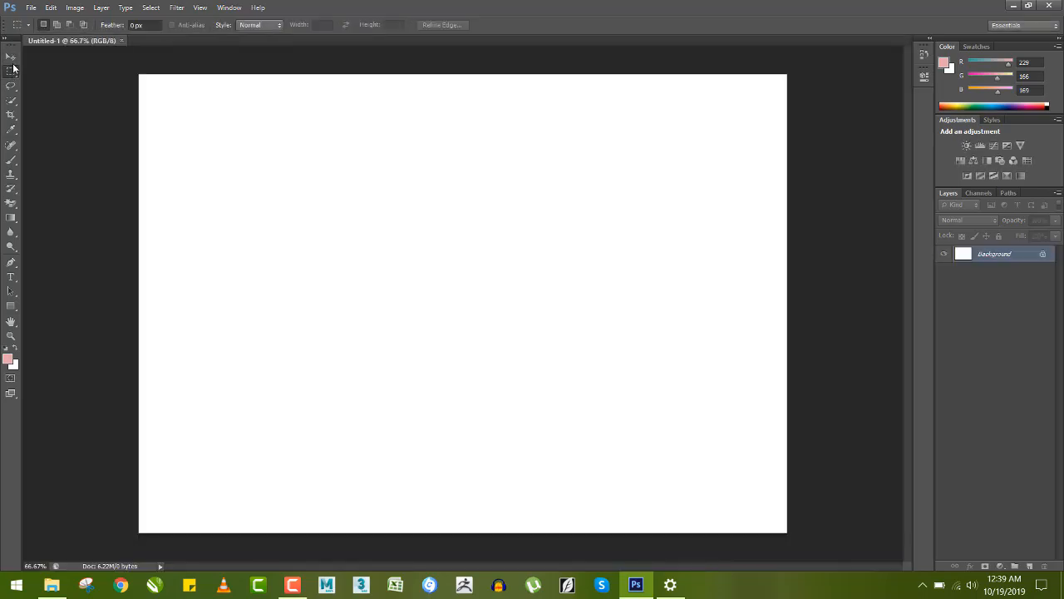
# Place the maxican girl image from the PHOTO TO WALLPAPER folder into the document and rasterize its layer
pyautogui.click(14, 59)
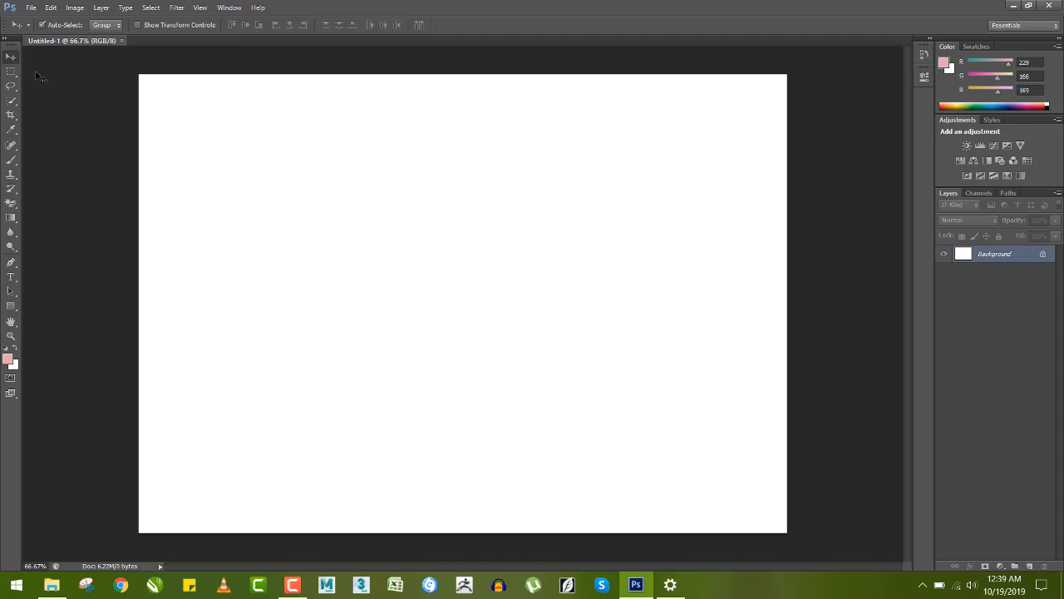
pyautogui.click(51, 584)
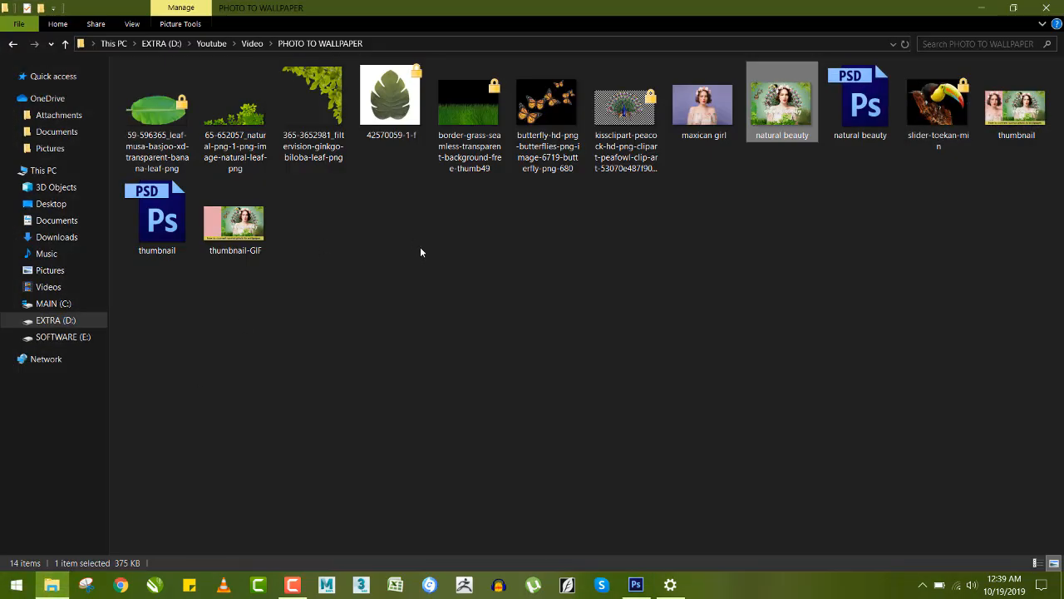
pyautogui.click(703, 115)
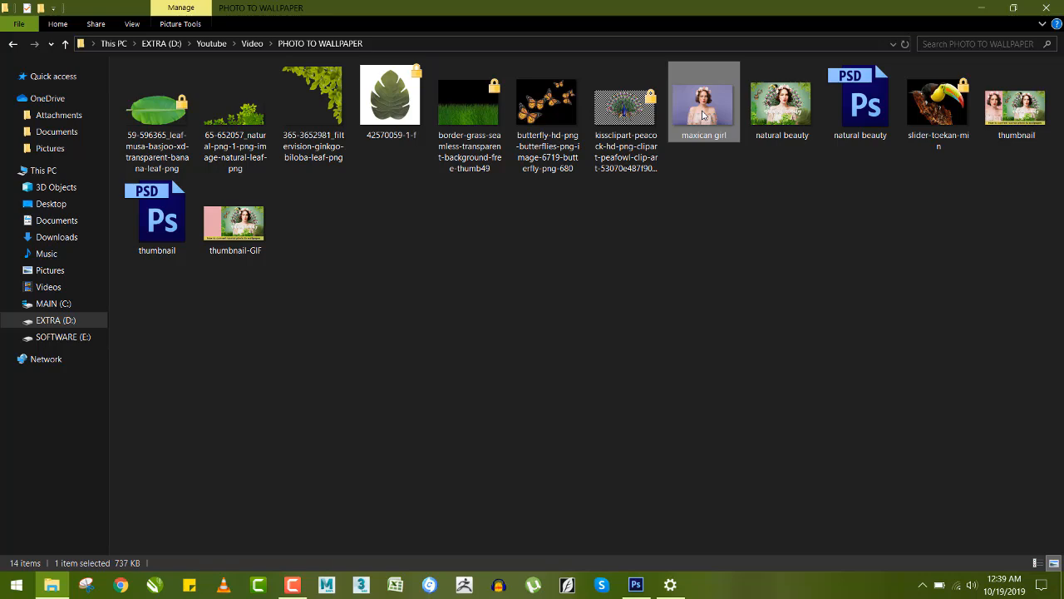
pyautogui.moveTo(702, 114); pyautogui.dragTo(385, 330)
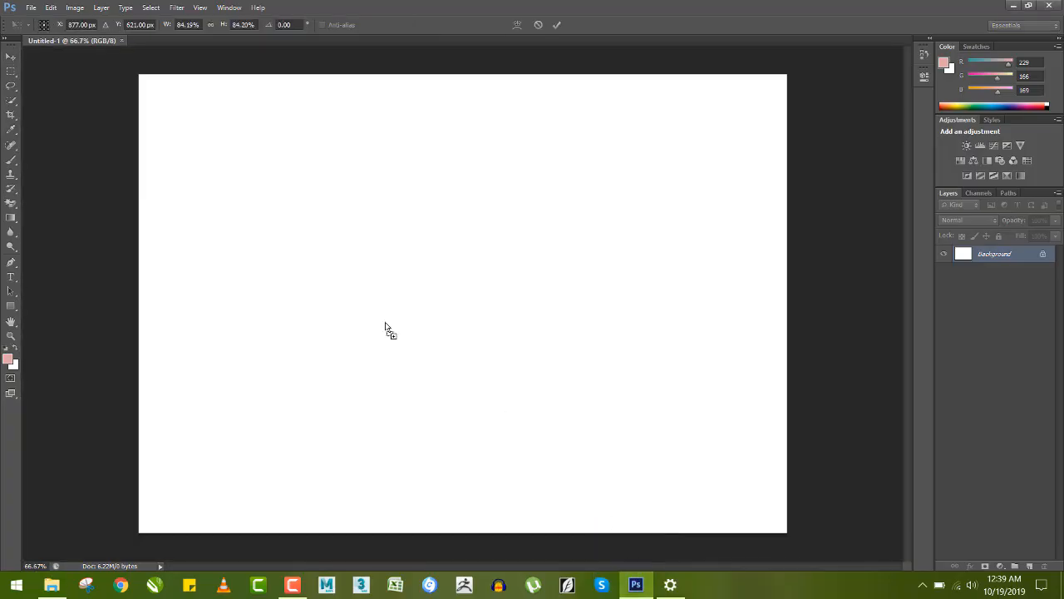
pyautogui.press('Return')
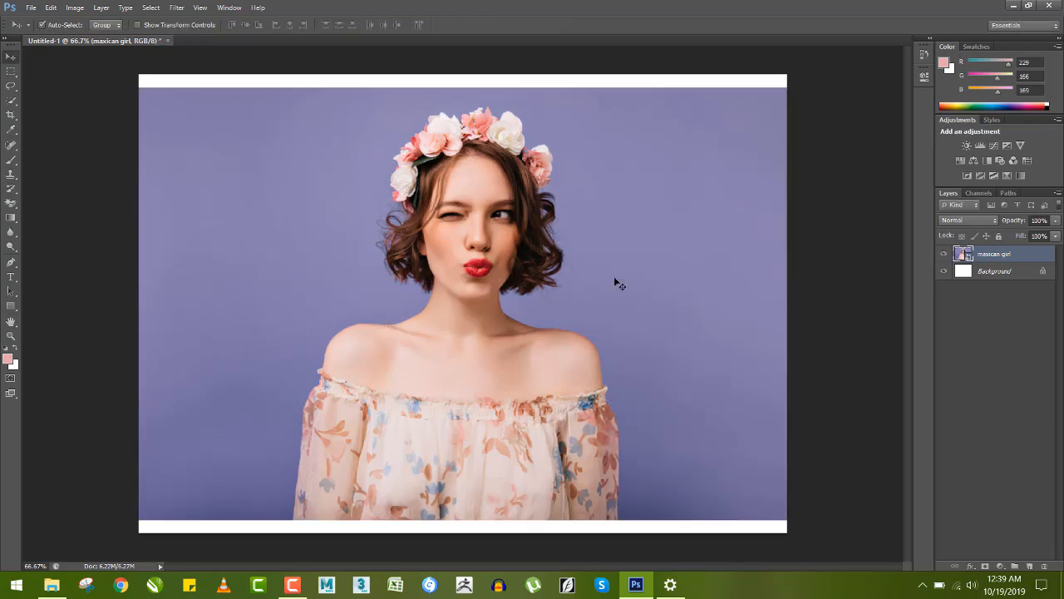
pyautogui.rightClick(1034, 262)
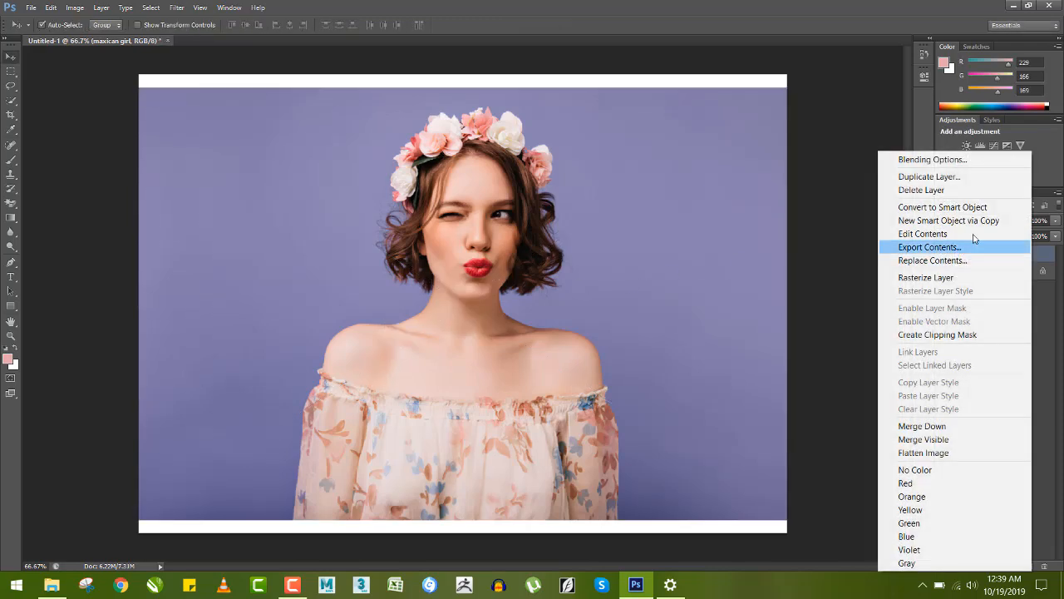
pyautogui.click(915, 277)
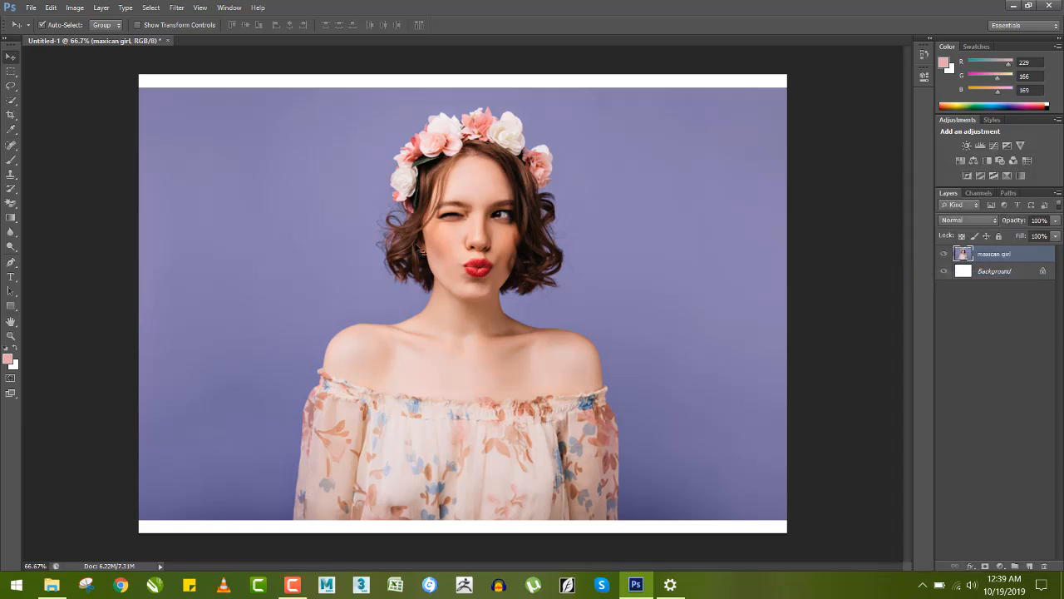
# Erase the purple background around the woman with the Magic Eraser Tool, including the remaining areas in both lower corners
pyautogui.press('e')
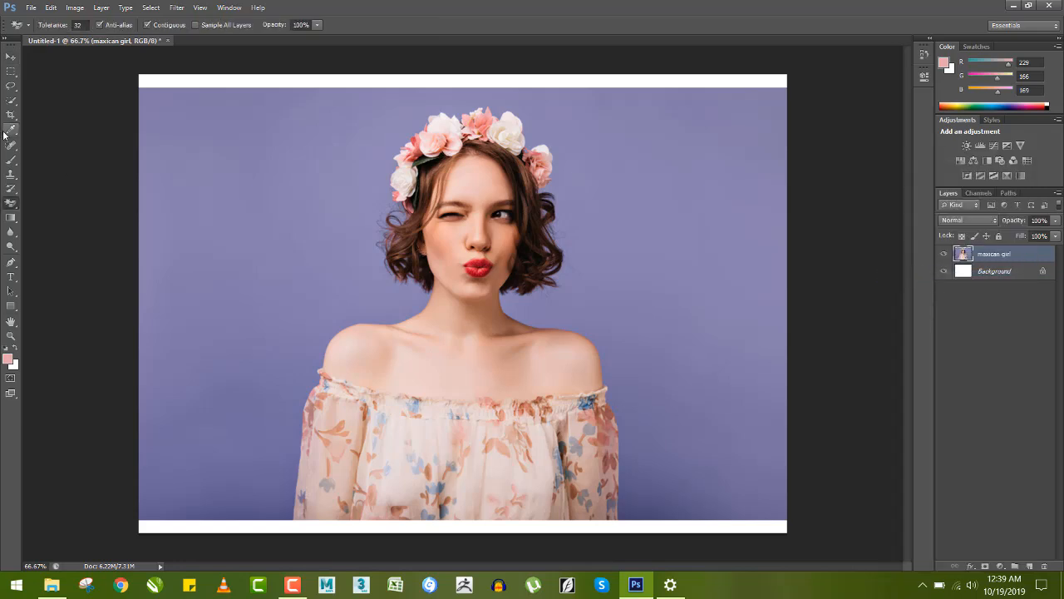
pyautogui.rightClick(11, 202)
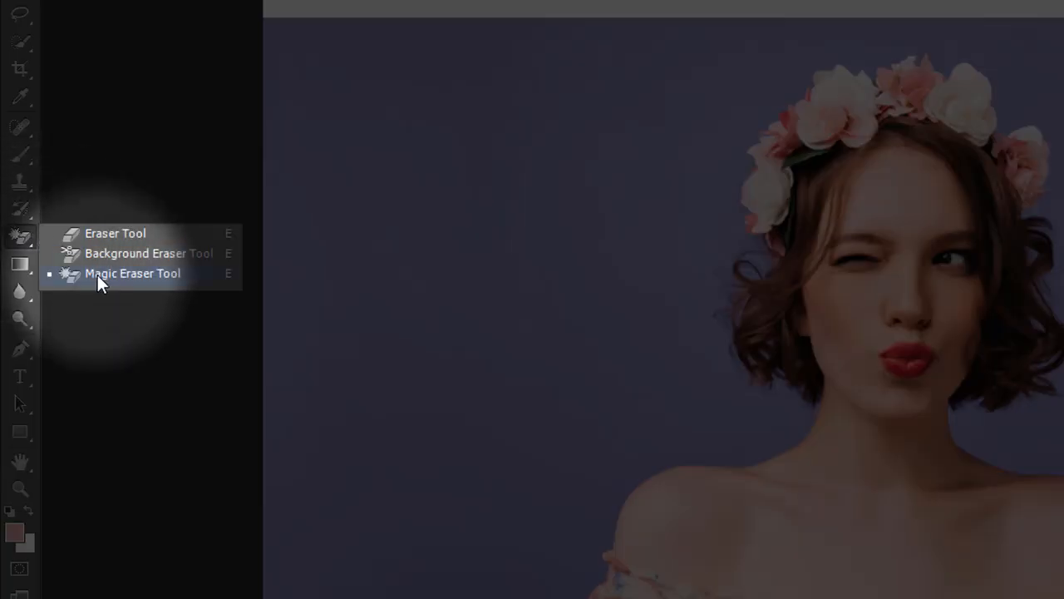
pyautogui.click(97, 274)
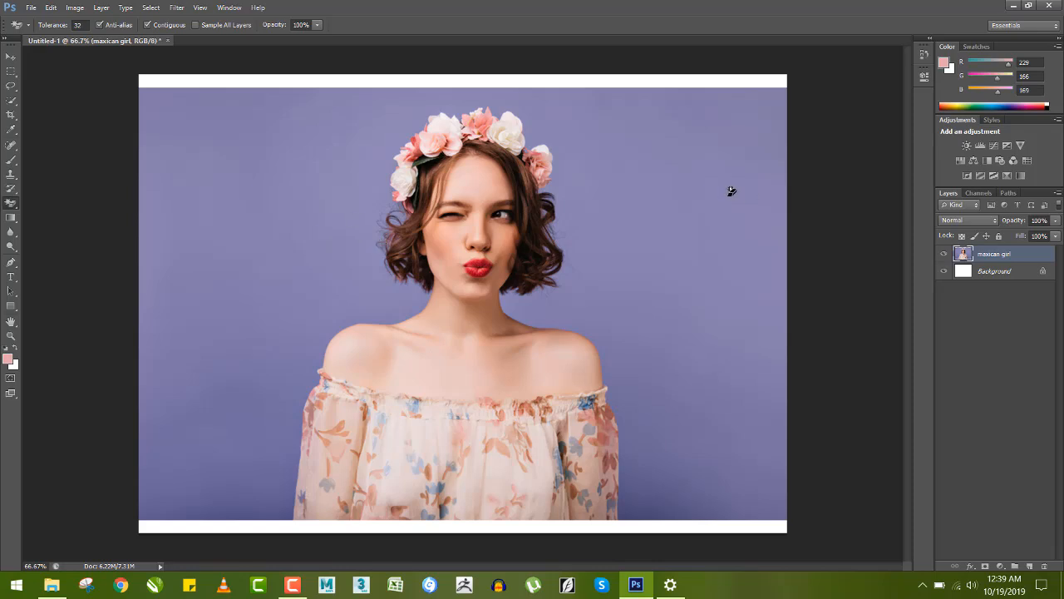
pyautogui.click(594, 248)
pyautogui.click(167, 502)
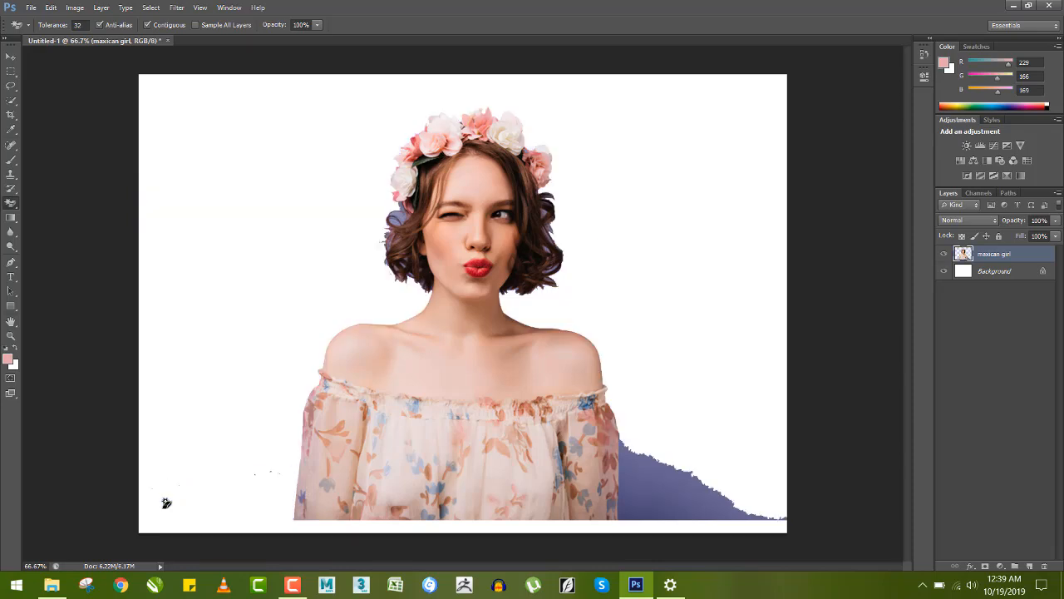
pyautogui.click(674, 501)
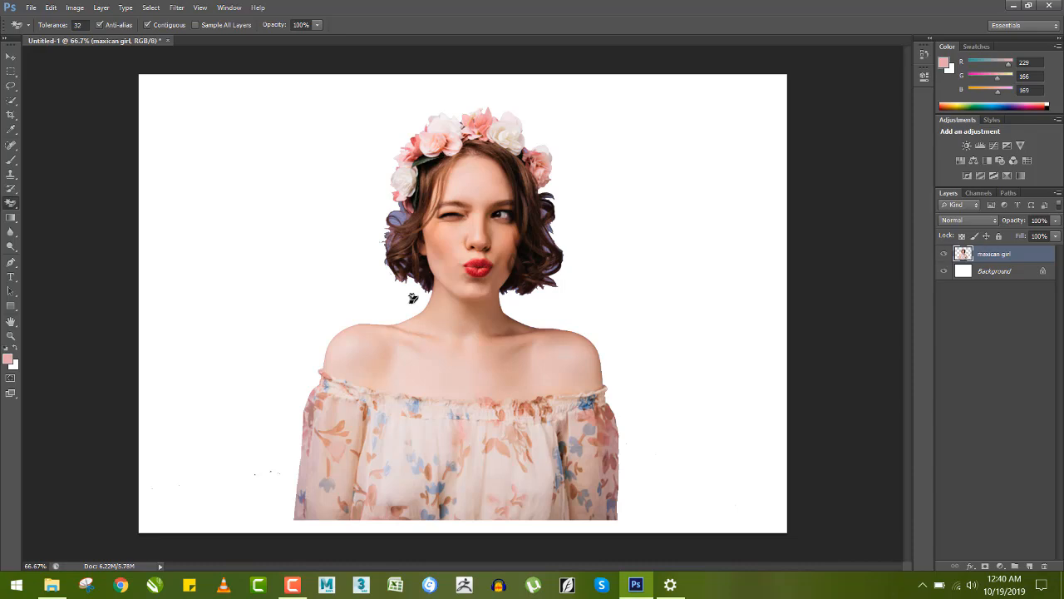
# Place the border-grass image, scale it to about 68%, and cover the document's lower edge with it and a copy
pyautogui.click(9, 57)
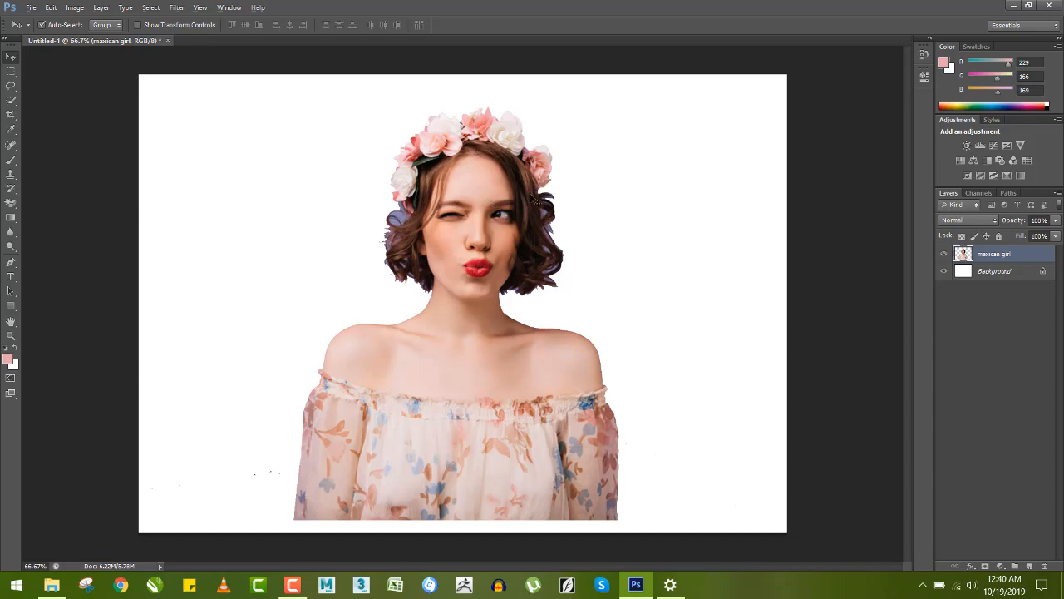
pyautogui.hotkey('alt', 'Tab')
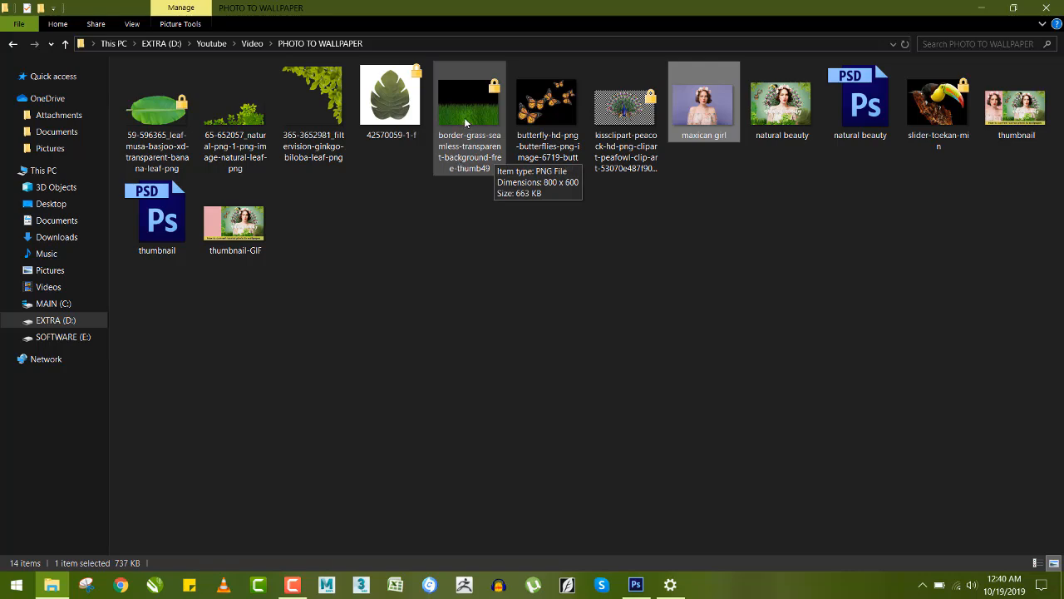
pyautogui.moveTo(464, 117); pyautogui.dragTo(475, 402)
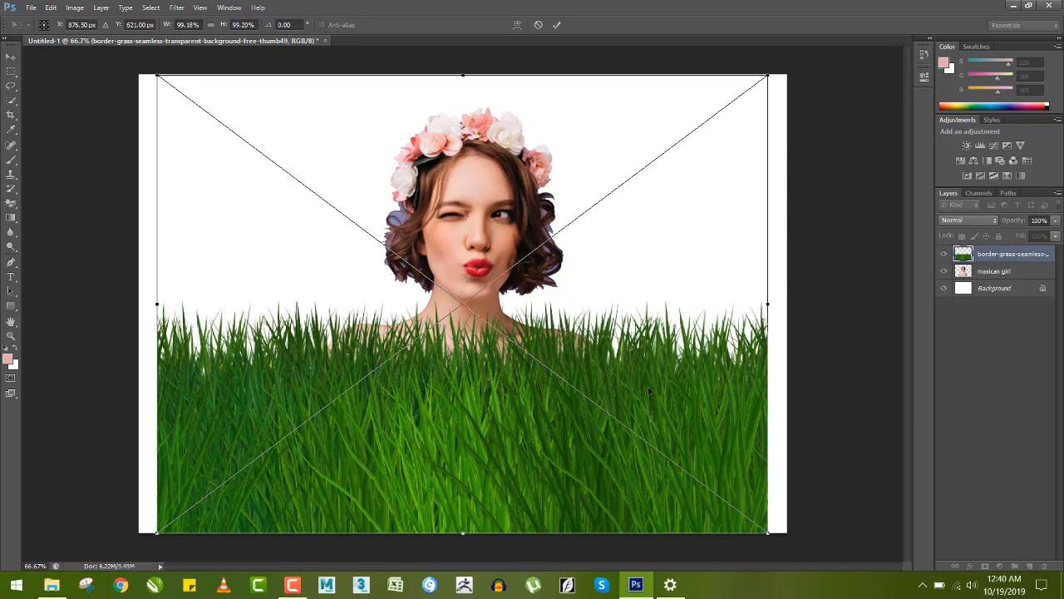
pyautogui.hotkey('ctrl', '-')
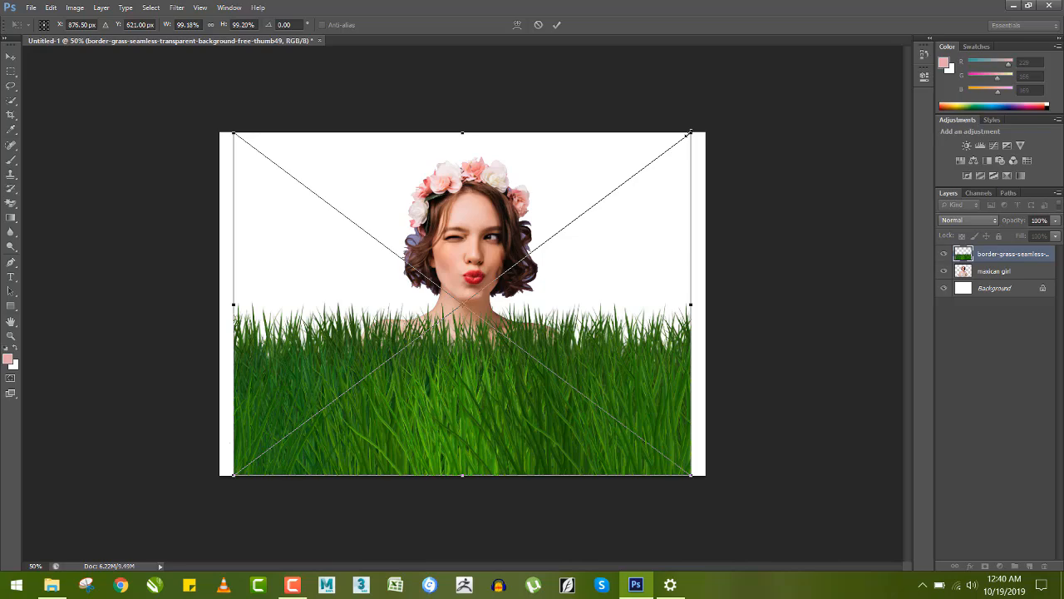
pyautogui.moveTo(689, 133); pyautogui.dragTo(625, 202)
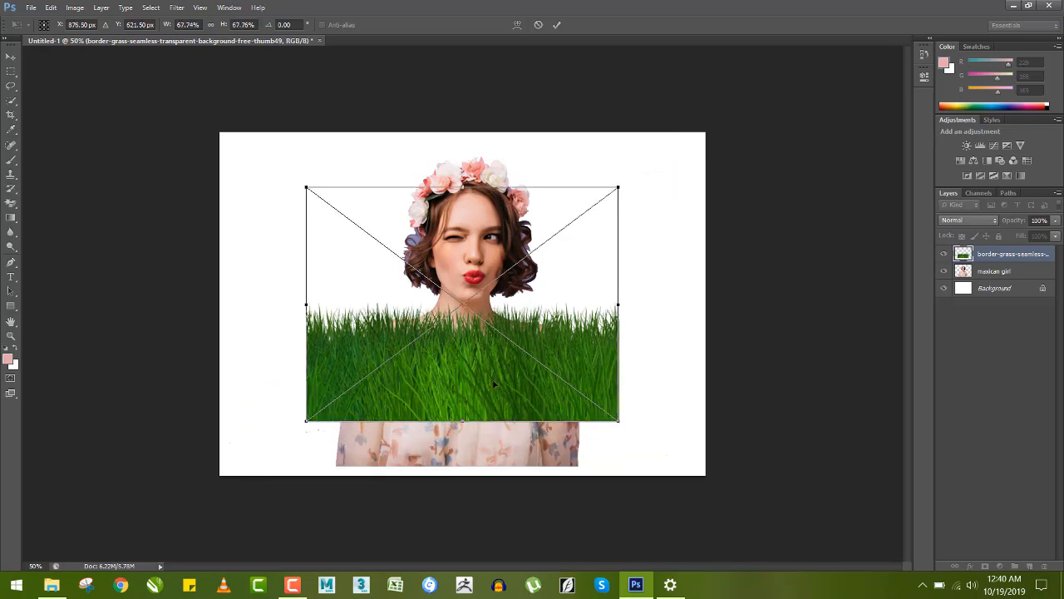
pyautogui.moveTo(493, 384); pyautogui.dragTo(679, 440)
pyautogui.press('Return')
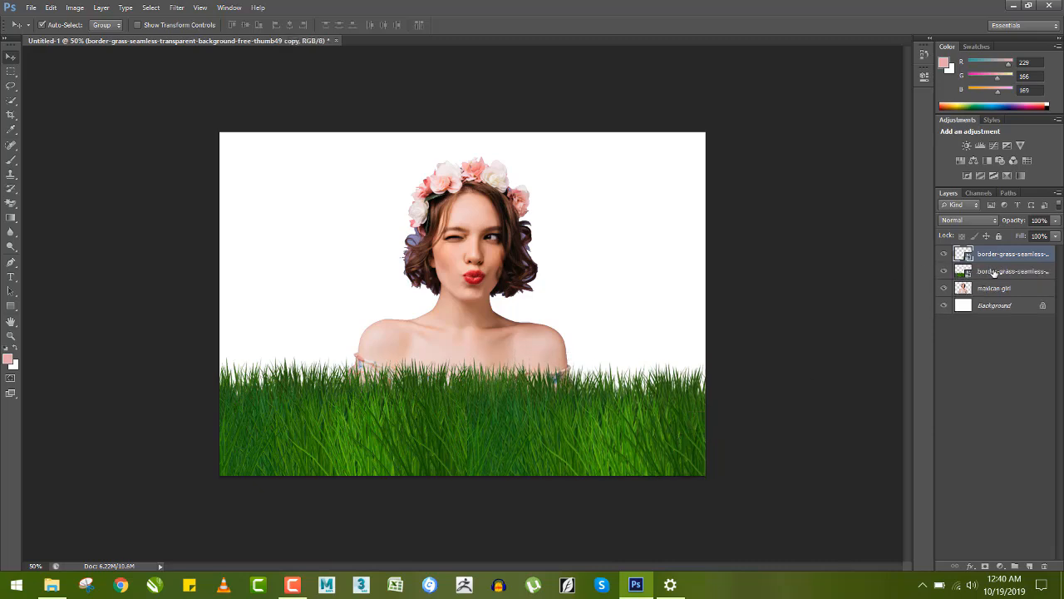
# Move the maxican girl layer above both grass layers, and duplicate the grass at about 58% scale, centred behind the woman
pyautogui.moveTo(995, 291); pyautogui.dragTo(991, 252)
pyautogui.click(662, 410)
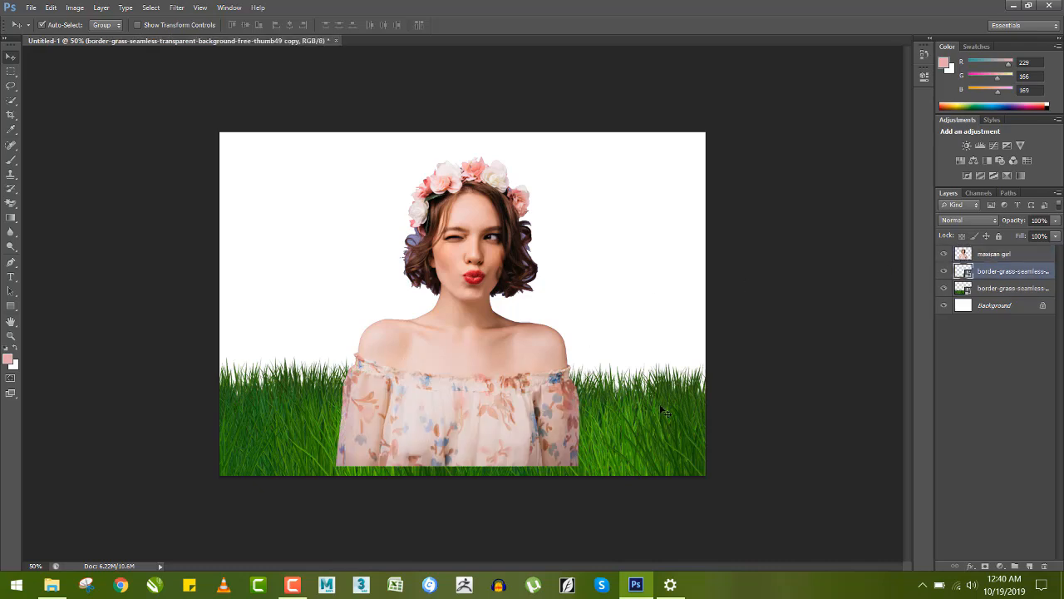
pyautogui.hotkey('ctrl', 'j')
pyautogui.hotkey('ctrl', 't')
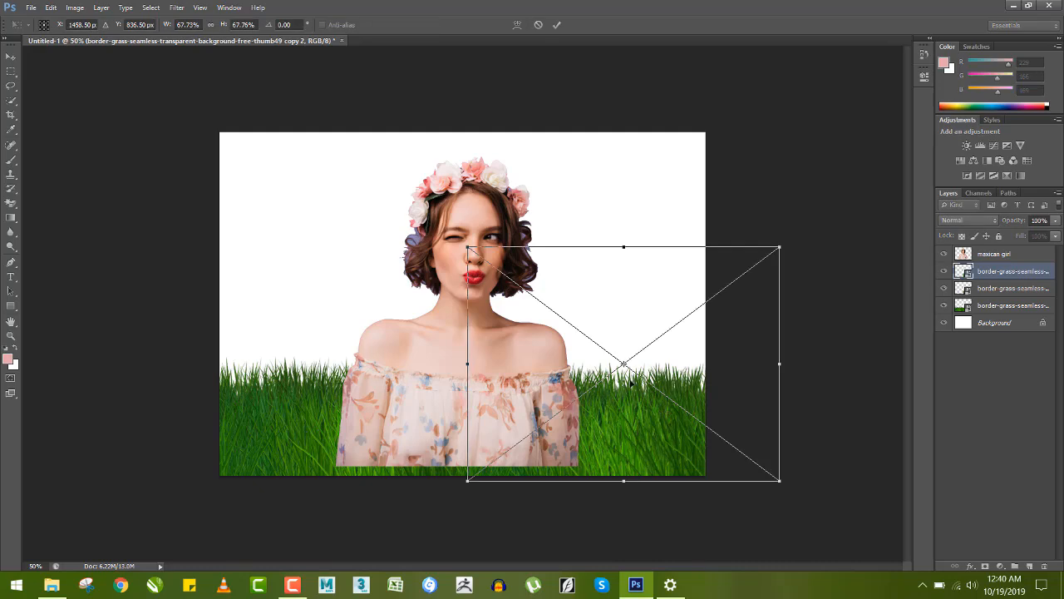
pyautogui.moveTo(627, 420); pyautogui.dragTo(420, 424)
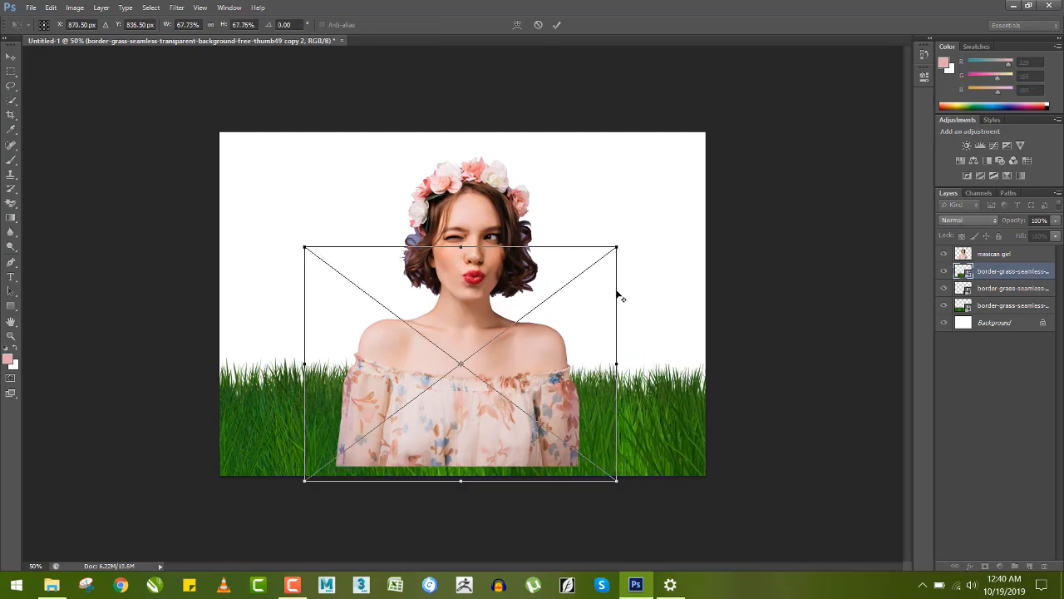
pyautogui.moveTo(617, 247); pyautogui.dragTo(598, 261)
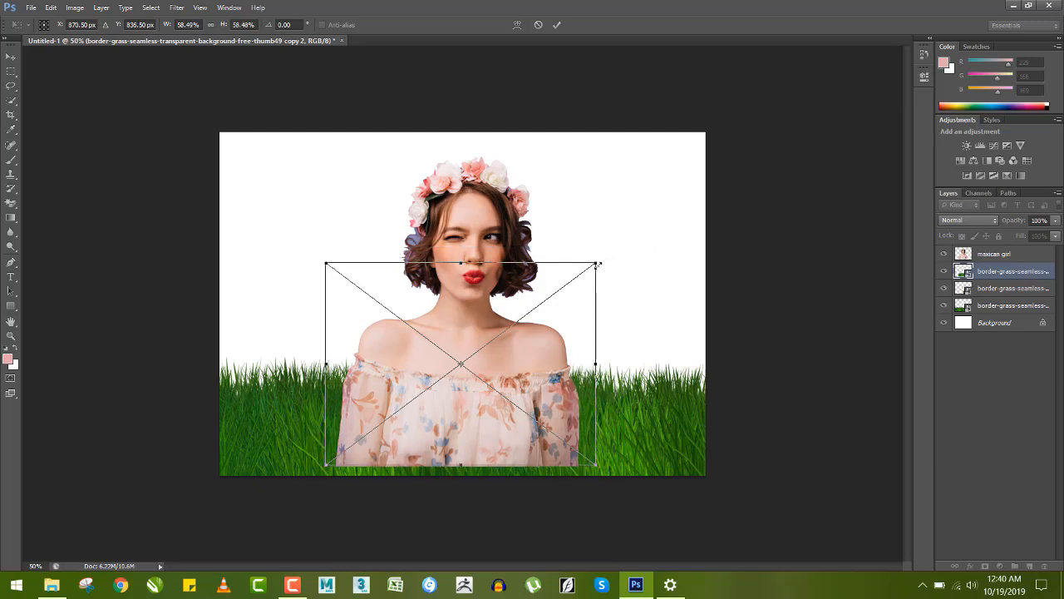
pyautogui.press('Return')
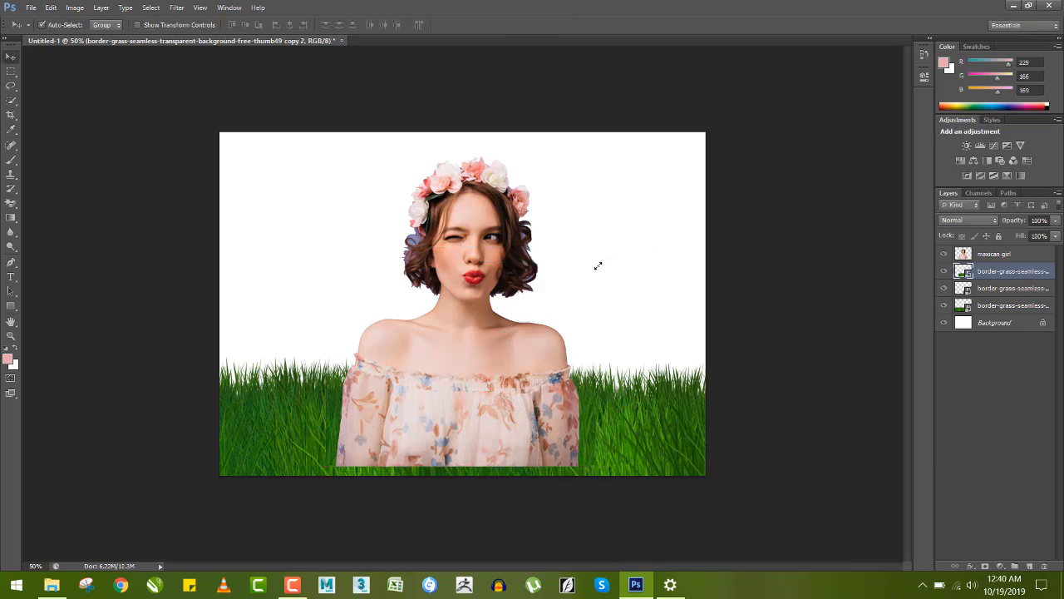
# Bring the smaller grass copy in front of the woman over her dress hem, and lower the grass on both sides of her
pyautogui.hotkey('ctrl', ']')
pyautogui.moveTo(511, 413); pyautogui.dragTo(512, 464)
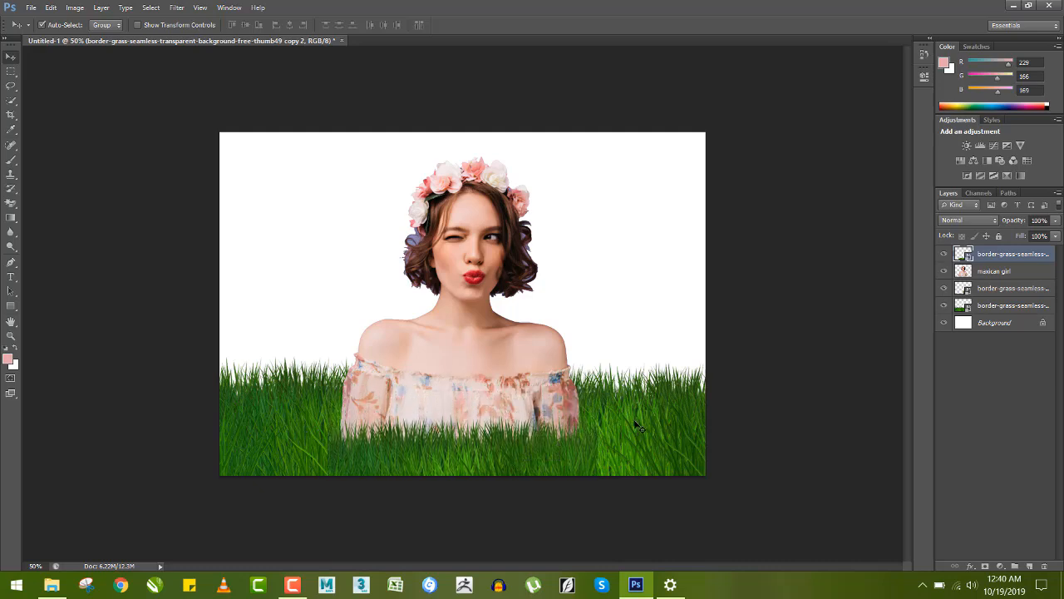
pyautogui.moveTo(636, 426); pyautogui.dragTo(723, 459)
pyautogui.moveTo(304, 417); pyautogui.dragTo(236, 442)
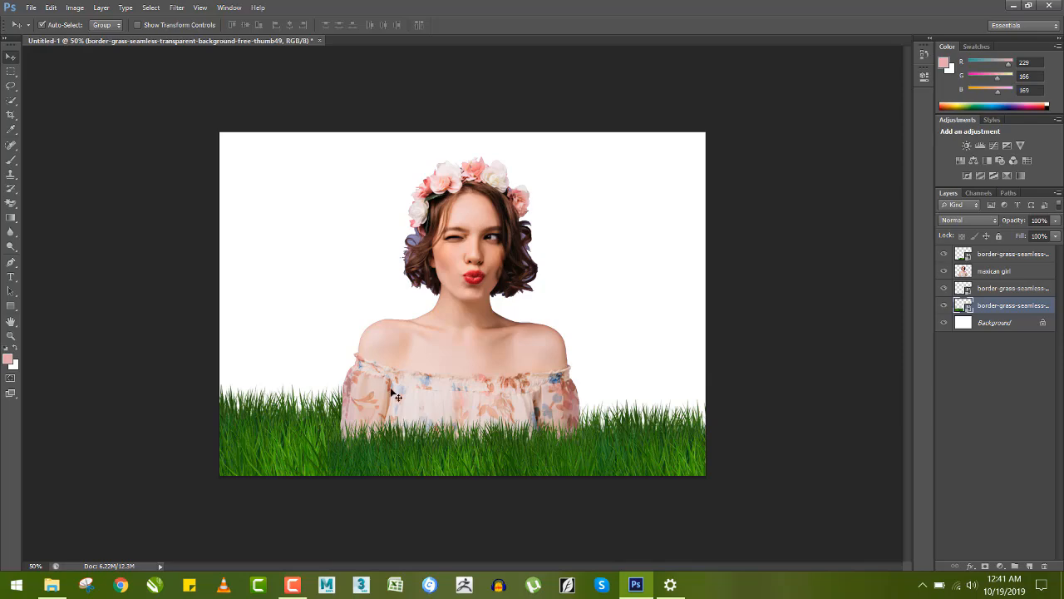
# Place the 65-652057 natural leaf image along the document's lower edge and raise its layer above all others, in front of the woman
pyautogui.hotkey('alt', 'Tab')
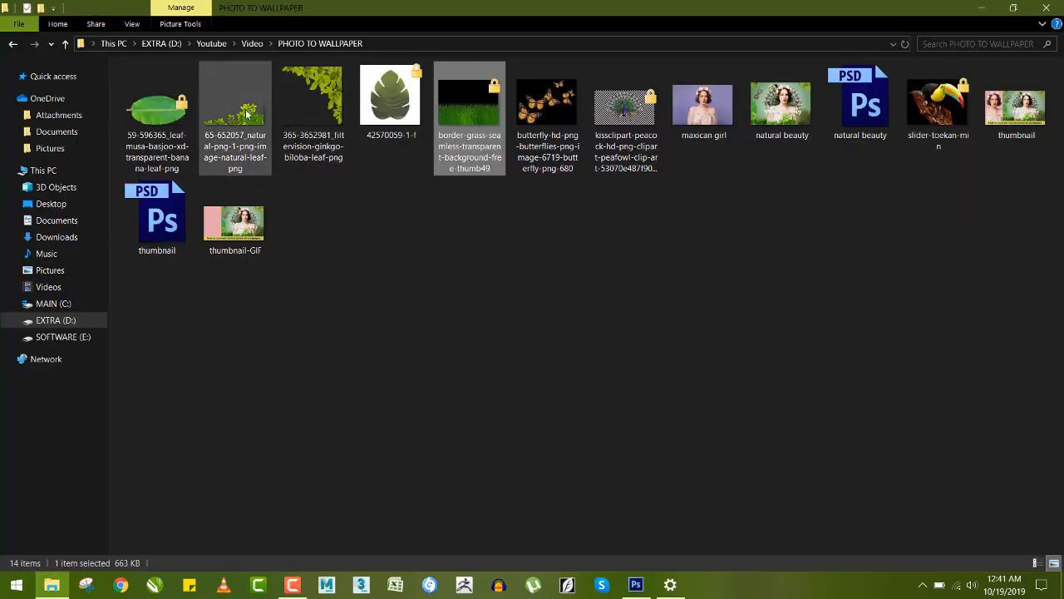
pyautogui.moveTo(246, 115); pyautogui.dragTo(512, 428)
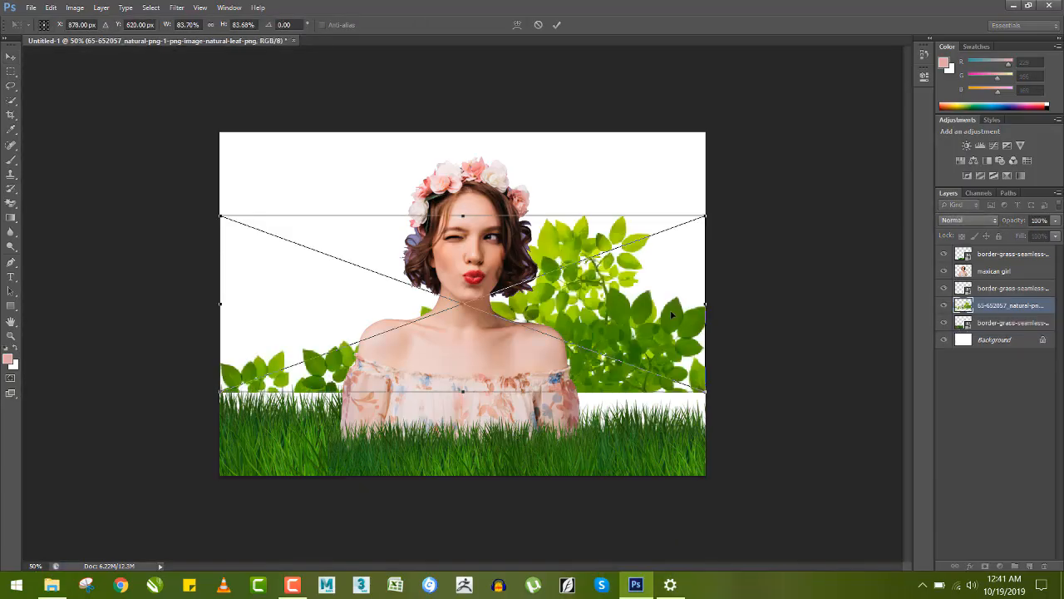
pyautogui.moveTo(672, 314); pyautogui.dragTo(649, 409)
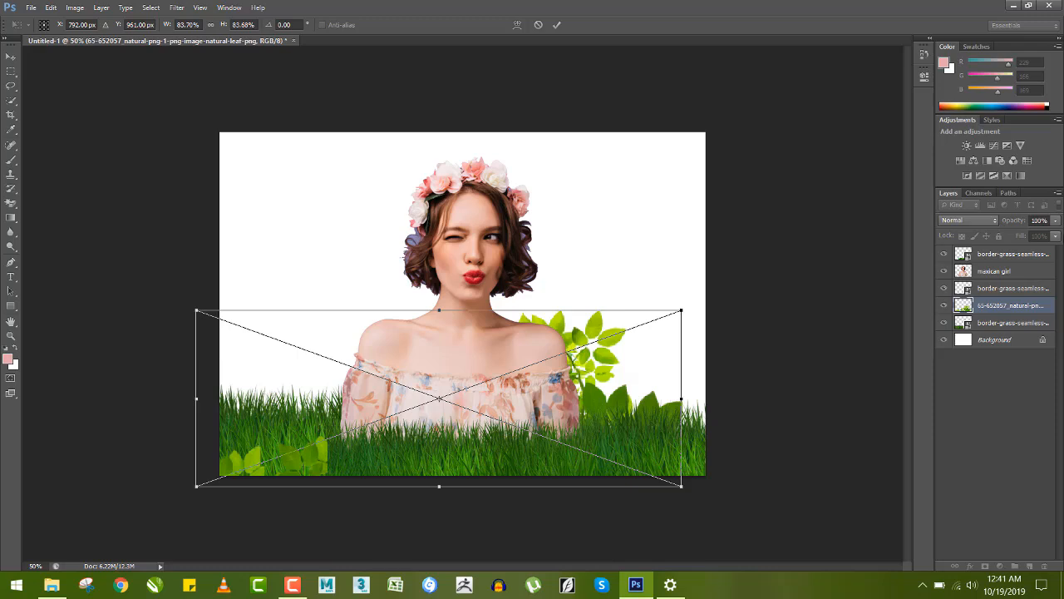
pyautogui.press('Return')
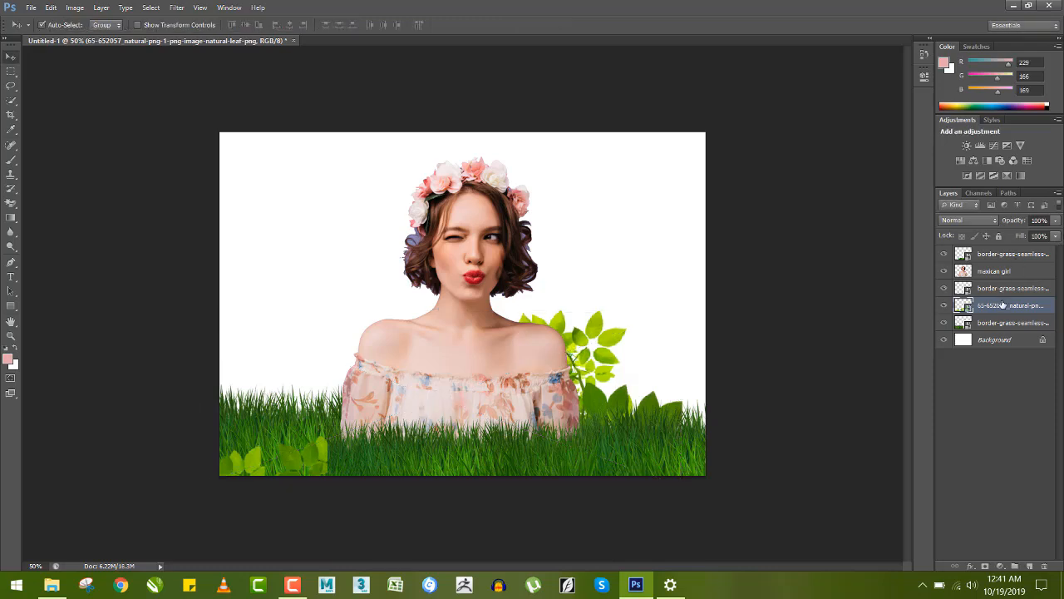
pyautogui.moveTo(1002, 305); pyautogui.dragTo(993, 269)
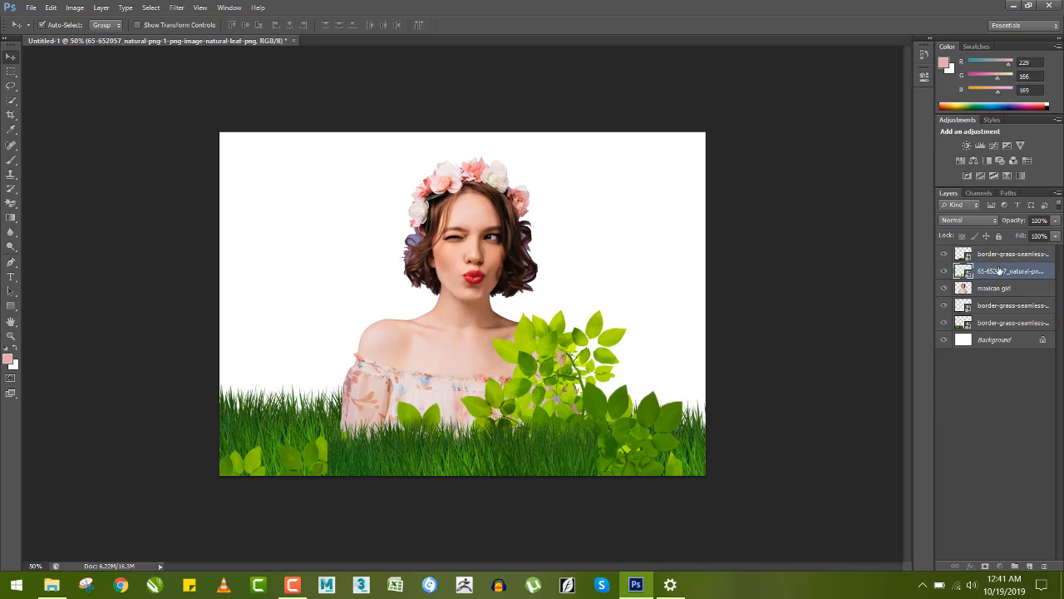
pyautogui.moveTo(1000, 270); pyautogui.dragTo(999, 252)
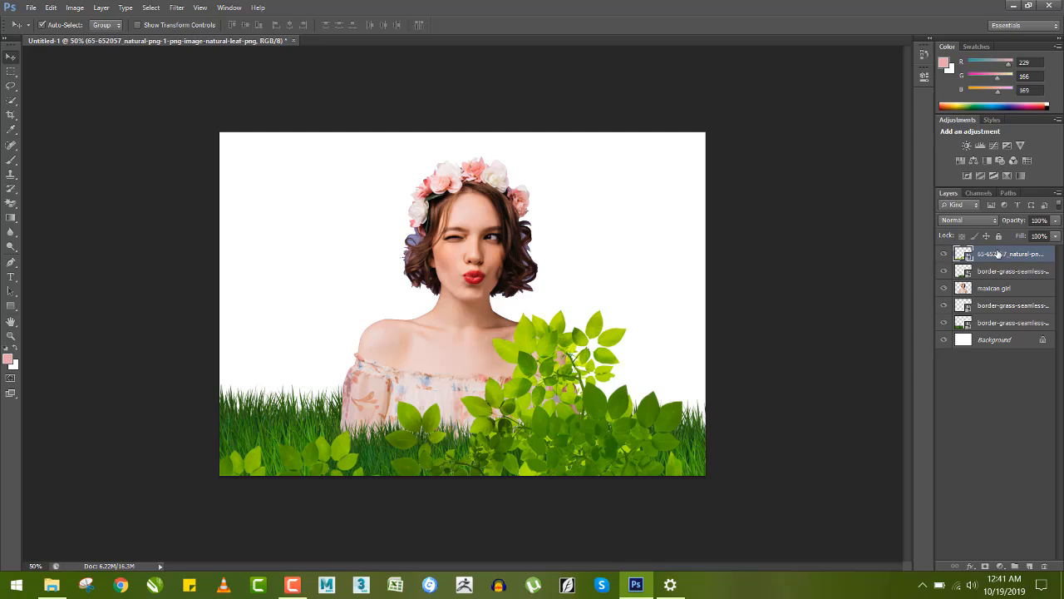
pyautogui.moveTo(555, 374); pyautogui.dragTo(490, 372)
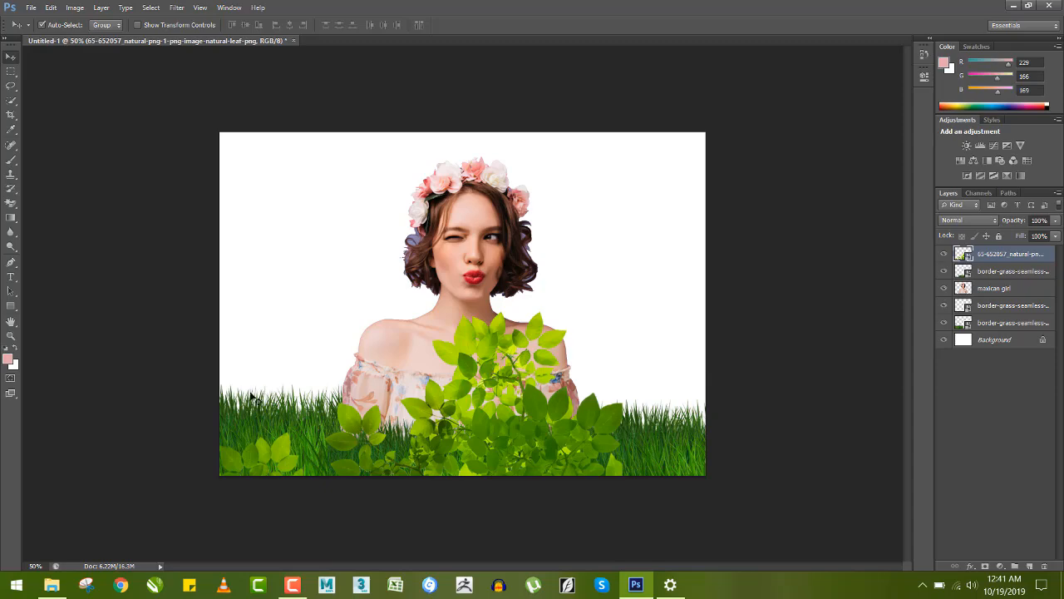
# Place the 42570059-1-f leaf image, rasterize its layer and erase its white background with the Magic Eraser Tool
pyautogui.hotkey('alt', 'Tab')
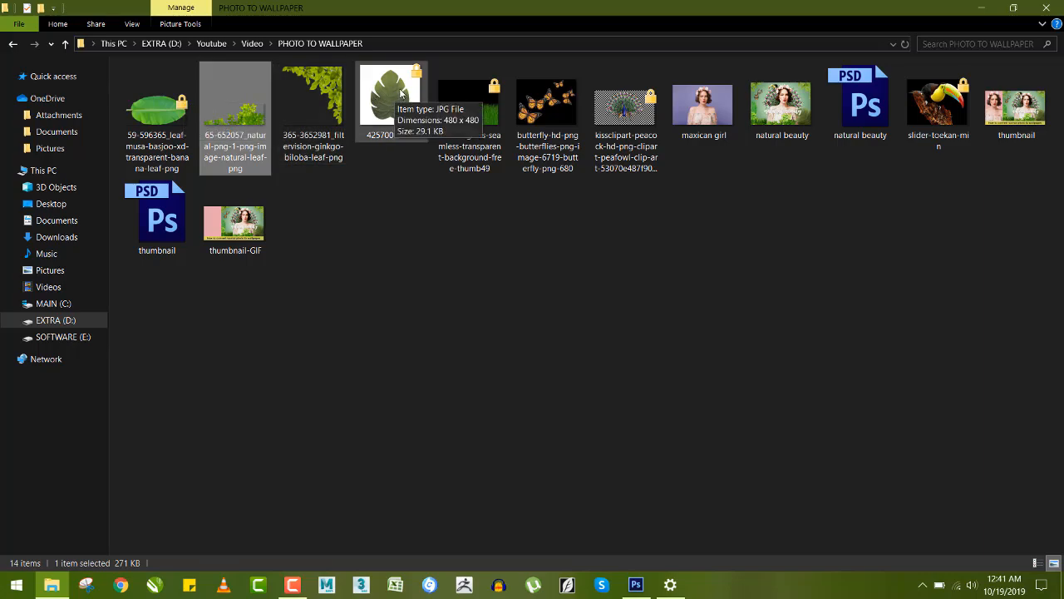
pyautogui.moveTo(376, 103); pyautogui.dragTo(556, 399)
pyautogui.press('Return')
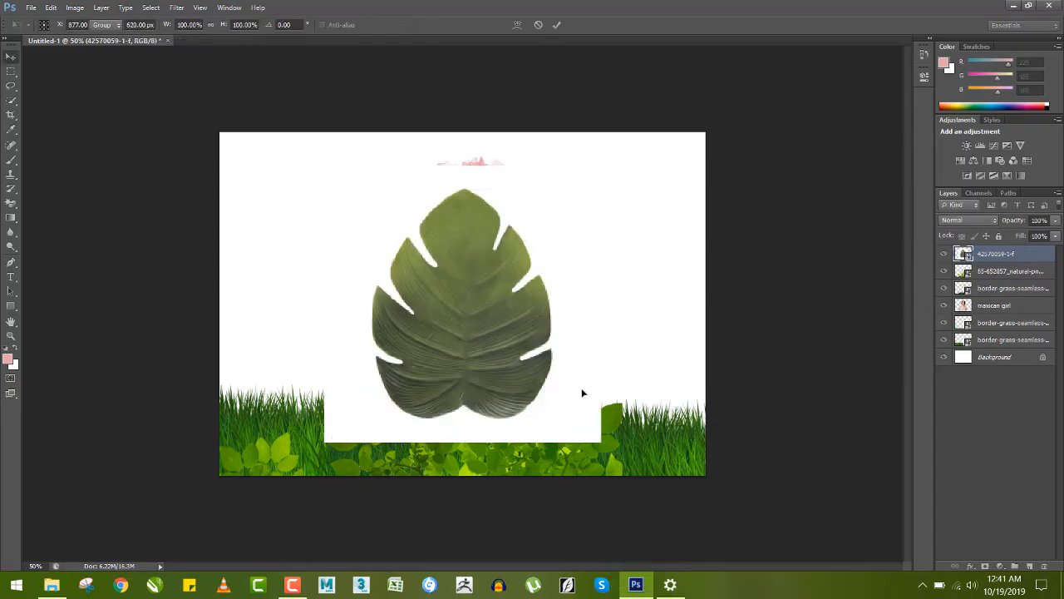
pyautogui.rightClick(1041, 256)
pyautogui.click(965, 277)
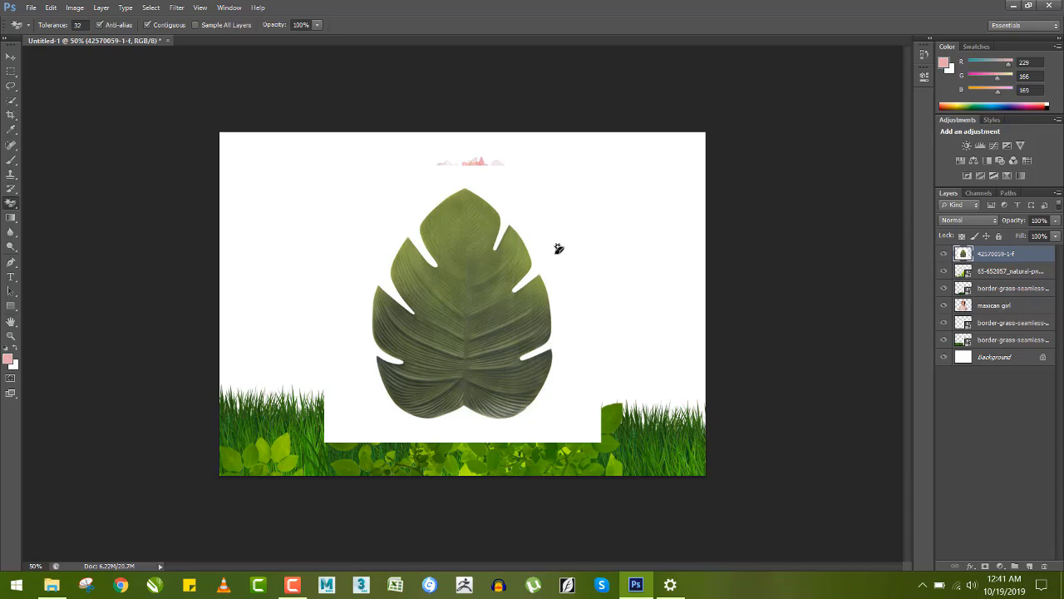
pyautogui.click(11, 56)
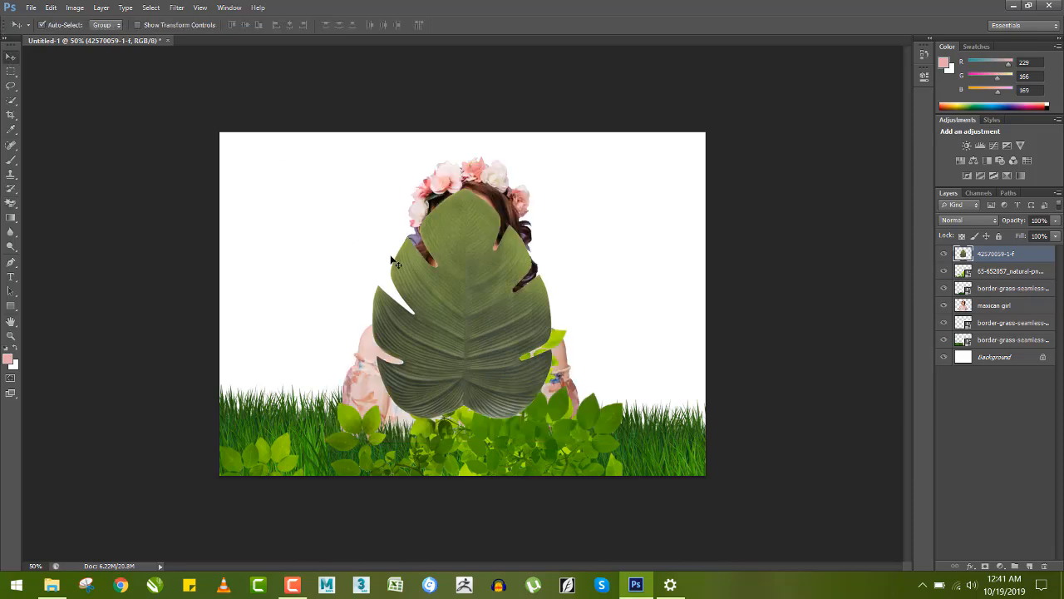
# Rotate the large monstera leaf about -37° and position it in the document's lower right corner
pyautogui.hotkey('ctrl', 't')
pyautogui.moveTo(637, 368); pyautogui.dragTo(641, 254)
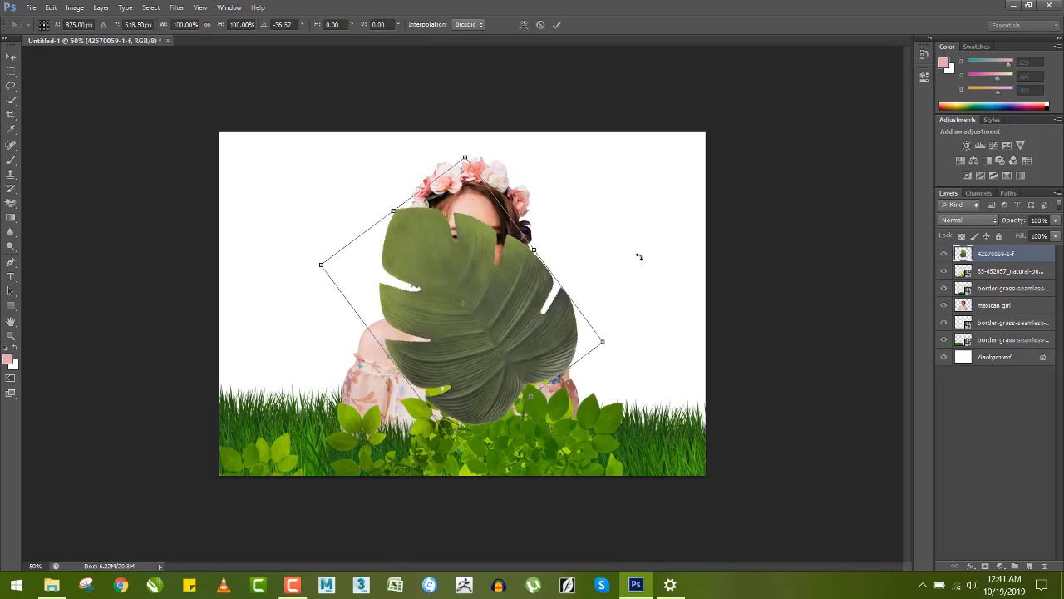
pyautogui.moveTo(491, 292); pyautogui.dragTo(671, 388)
pyautogui.press('Return')
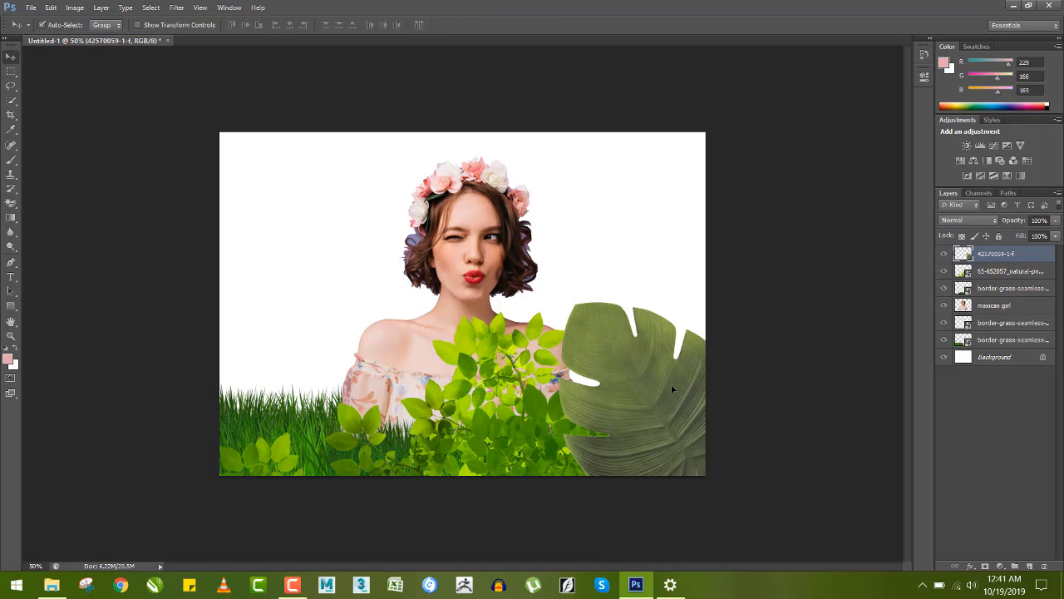
# Scale the natural leaf plant to about 64% and position it low in front of the woman's dress, beside the large leaf
pyautogui.moveTo(523, 409); pyautogui.dragTo(590, 406)
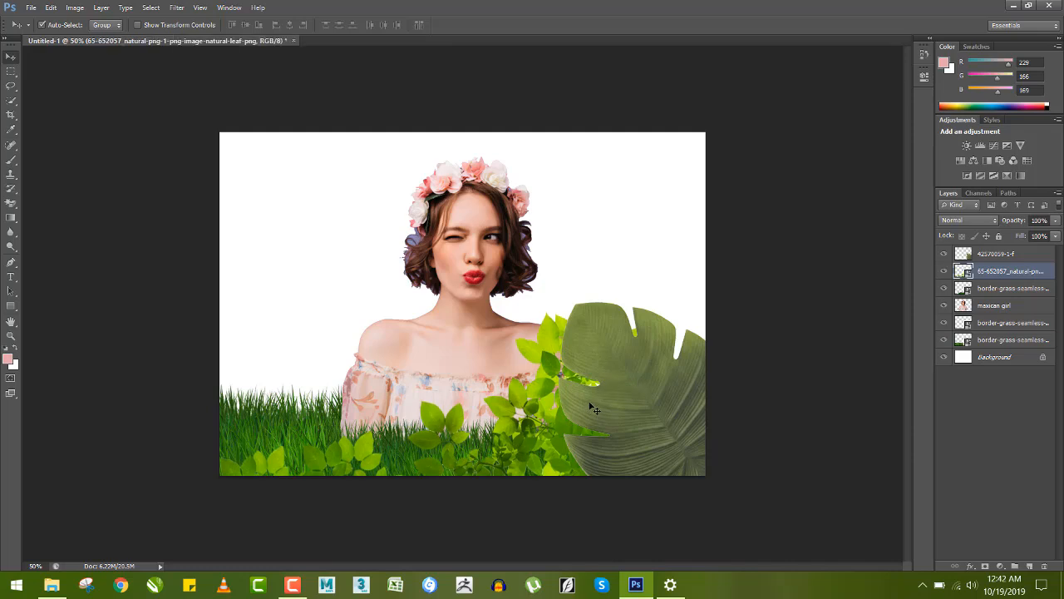
pyautogui.hotkey('ctrl', 't')
pyautogui.moveTo(220, 309); pyautogui.dragTo(334, 353)
pyautogui.moveTo(505, 440); pyautogui.dragTo(404, 447)
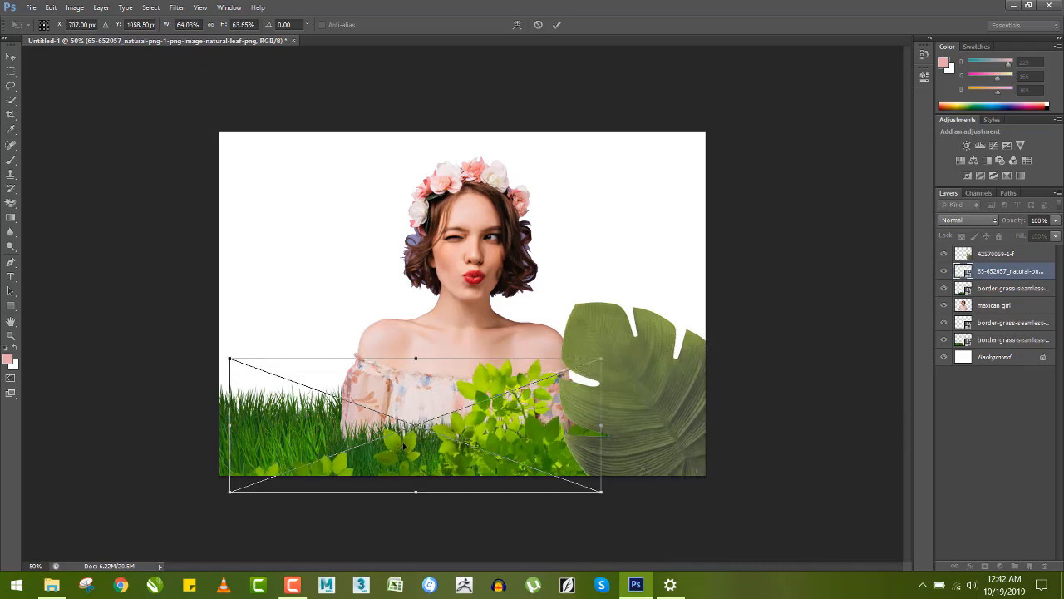
pyautogui.press('Return')
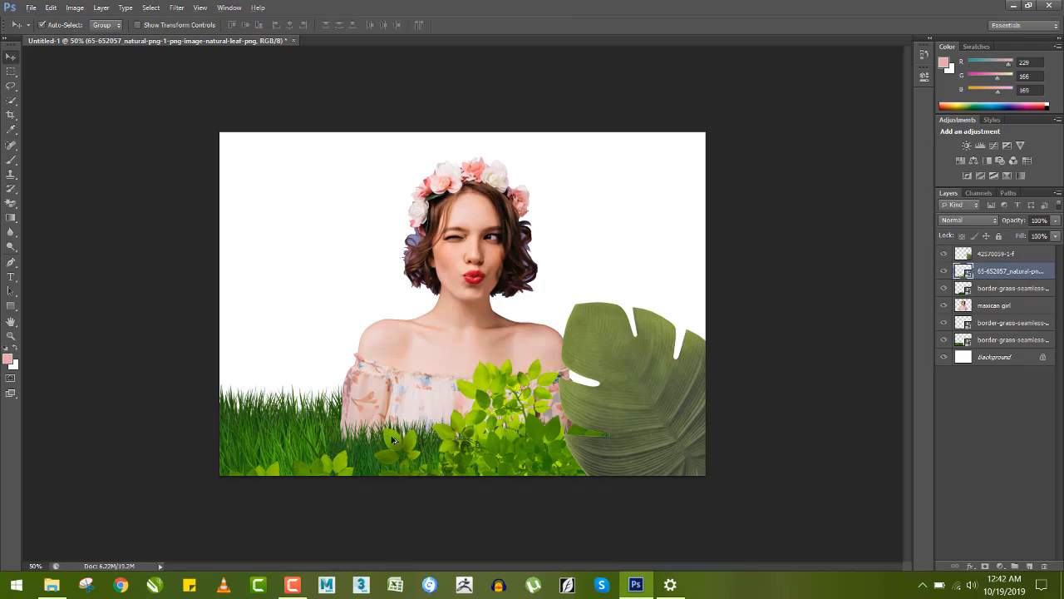
# Duplicate the natural leaf plant, flip the copy horizontally and position it in the document's lower left corner
pyautogui.moveTo(513, 448); pyautogui.dragTo(319, 430)
pyautogui.hotkey('ctrl', 't')
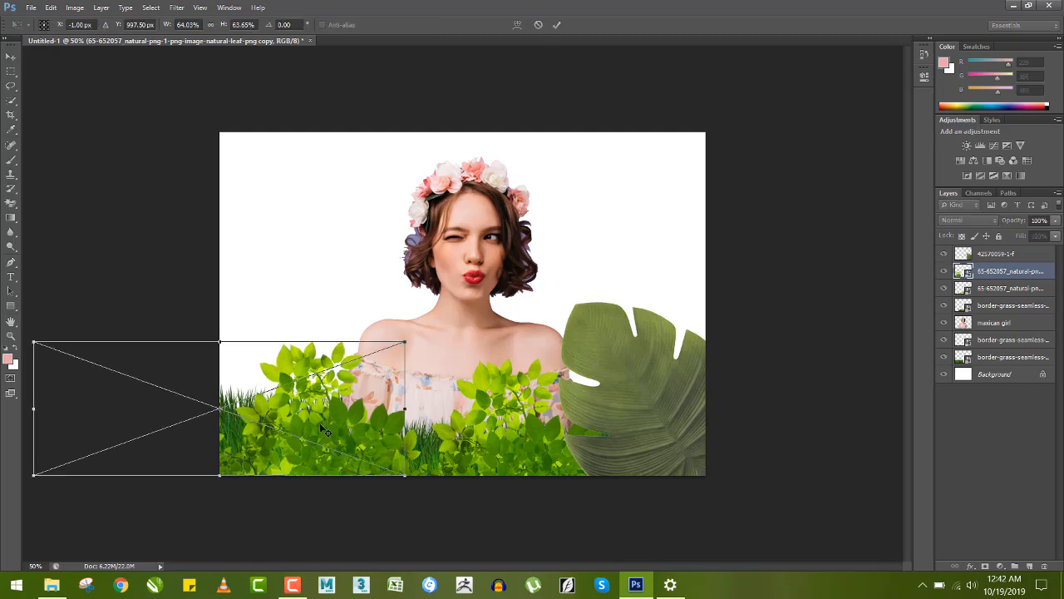
pyautogui.rightClick(322, 428)
pyautogui.click(343, 402)
pyautogui.moveTo(343, 446); pyautogui.dragTo(421, 454)
pyautogui.press('Return')
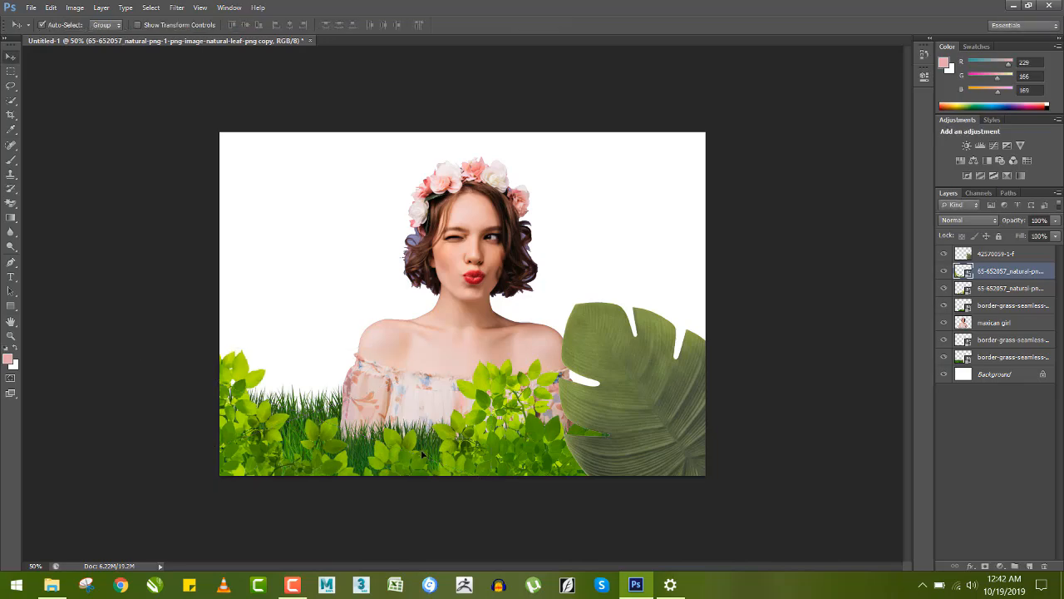
# Place the 59-596365 banana leaf image, rotate it about -60° and scale it to about 39% near the document's left edge
pyautogui.hotkey('alt', 'Tab')
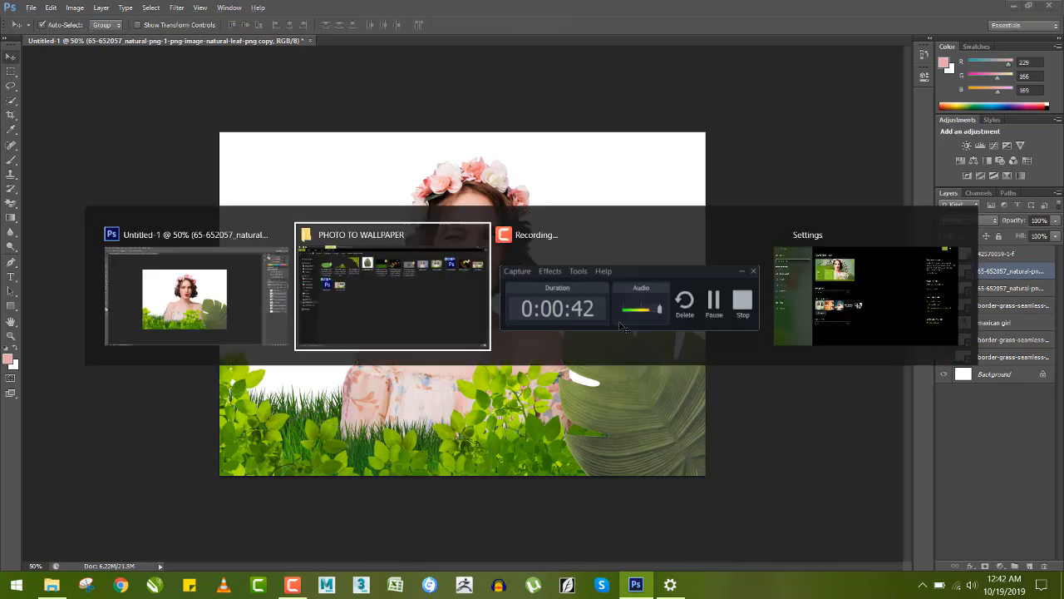
pyautogui.moveTo(161, 127); pyautogui.dragTo(290, 357)
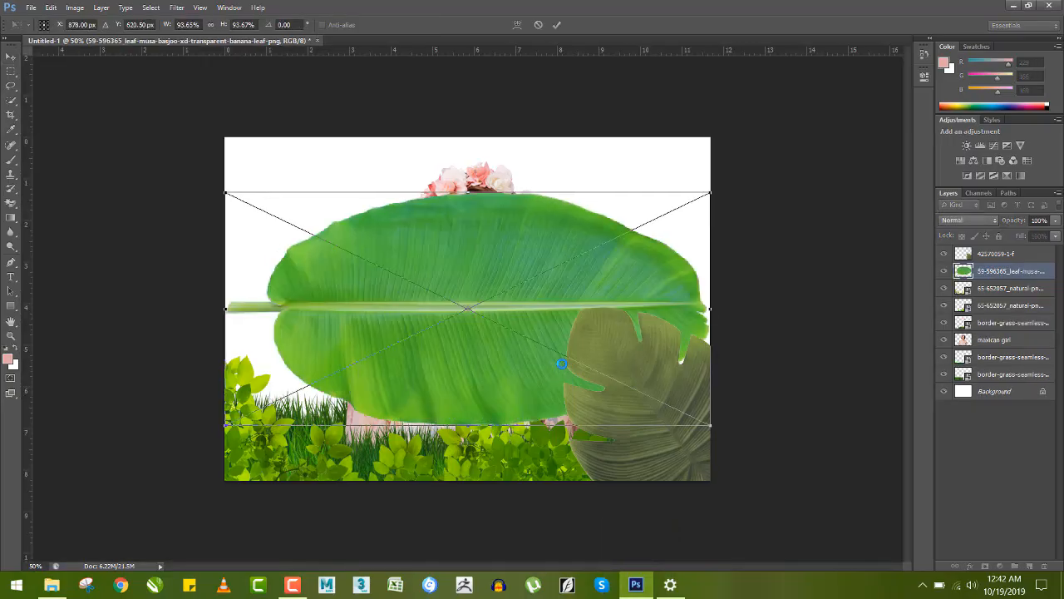
pyautogui.moveTo(785, 284); pyautogui.dragTo(597, 84)
pyautogui.moveTo(762, 103); pyautogui.dragTo(790, 95)
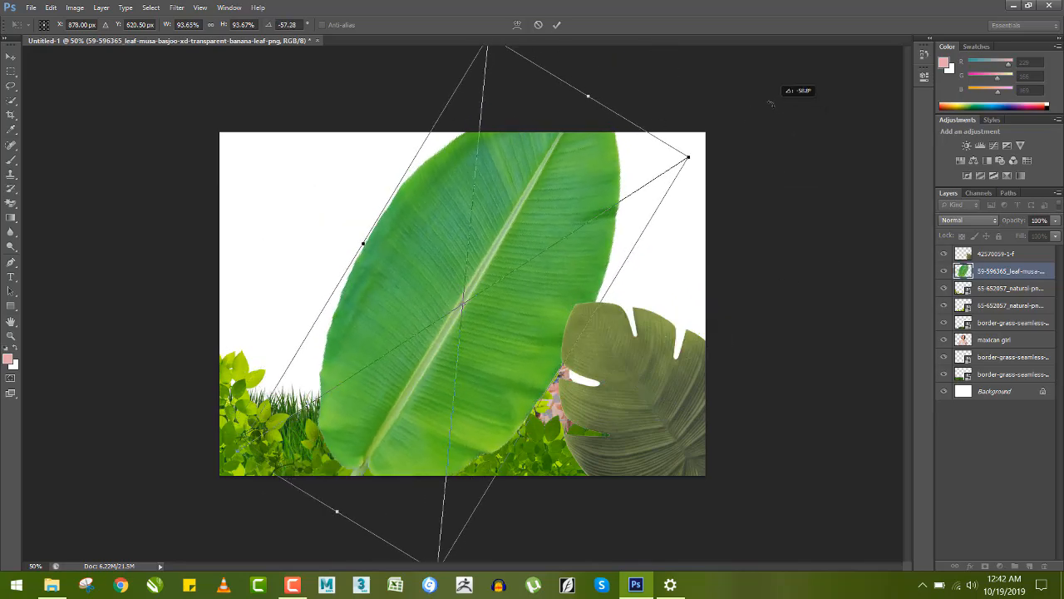
pyautogui.moveTo(582, 207); pyautogui.dragTo(375, 312)
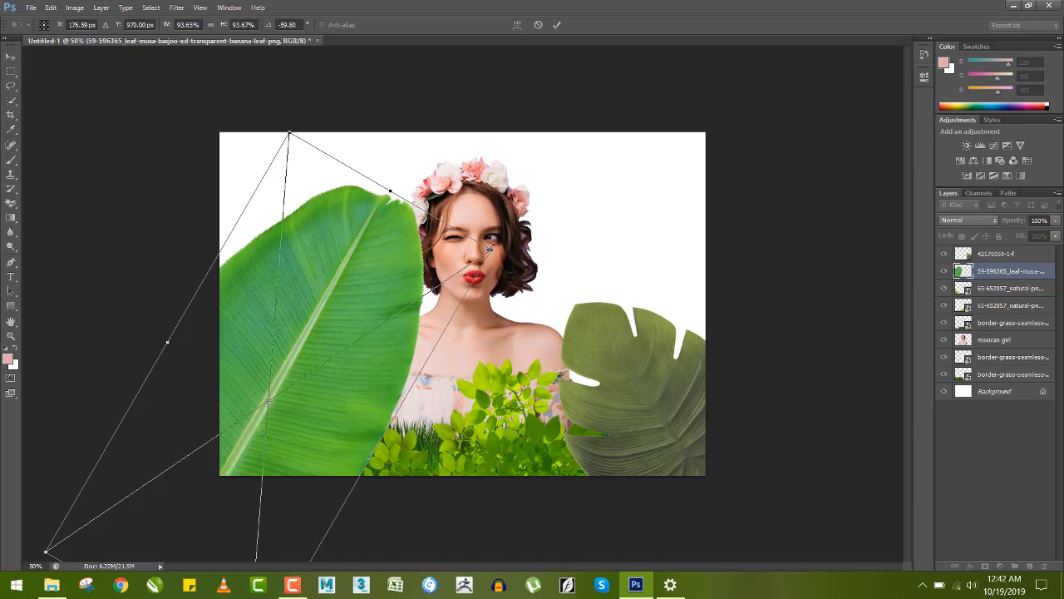
pyautogui.moveTo(493, 246); pyautogui.dragTo(349, 261)
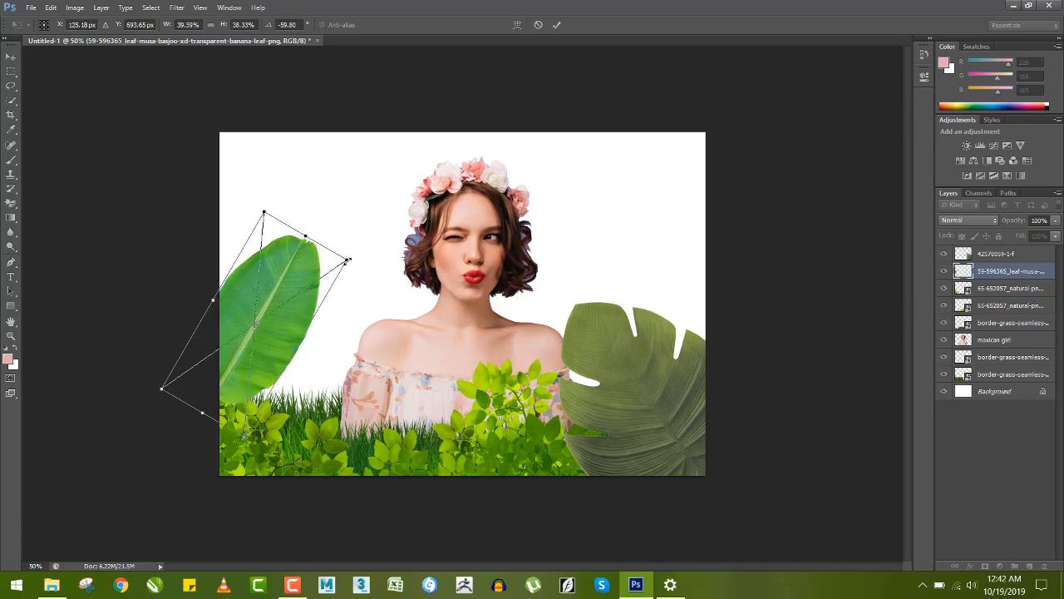
pyautogui.press('Return')
# Move the banana leaf partly past the document's left edge and send its layer behind the leaf plants and front grass
pyautogui.moveTo(284, 270); pyautogui.dragTo(241, 312)
pyautogui.hotkey('ctrl', '[')
pyautogui.hotkey('ctrl', '[')
pyautogui.hotkey('ctrl', '[')
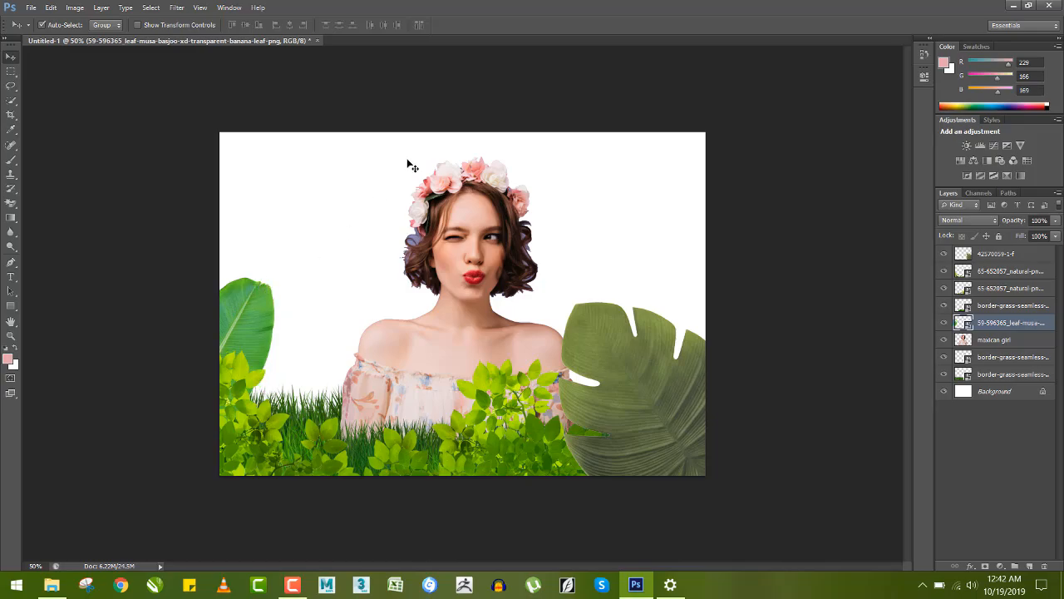
pyautogui.hotkey('alt', 'Tab')
pyautogui.moveTo(312, 112); pyautogui.dragTo(643, 160)
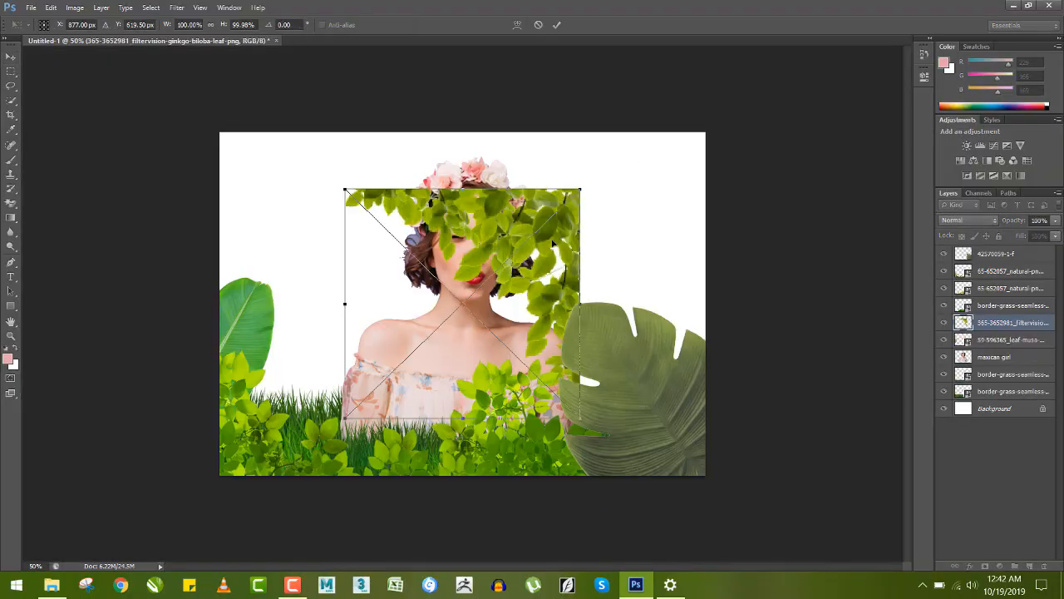
pyautogui.moveTo(554, 242); pyautogui.dragTo(705, 161)
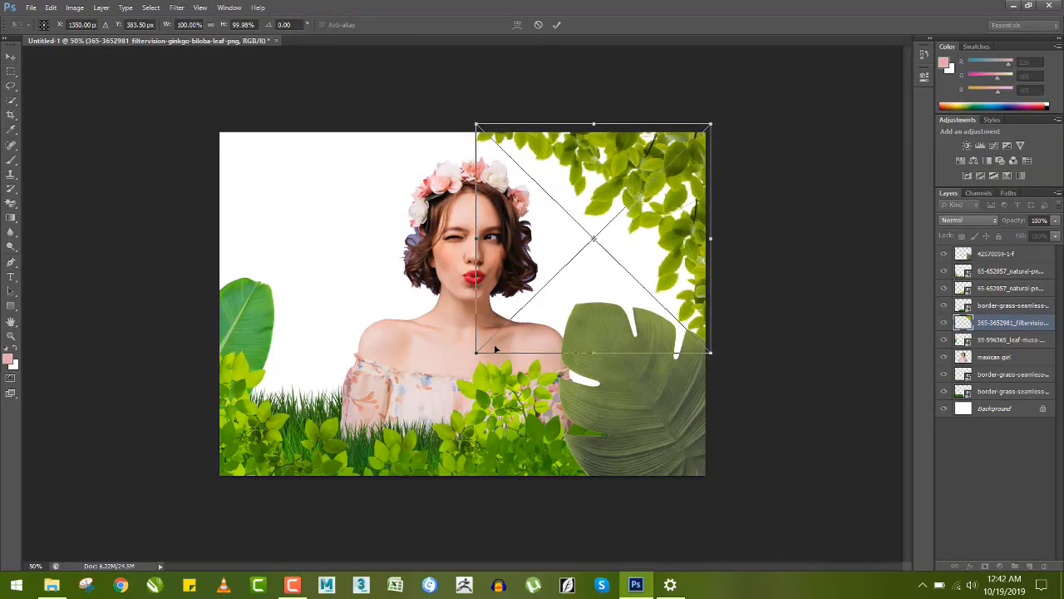
pyautogui.moveTo(478, 350); pyautogui.dragTo(560, 274)
pyautogui.press('Return')
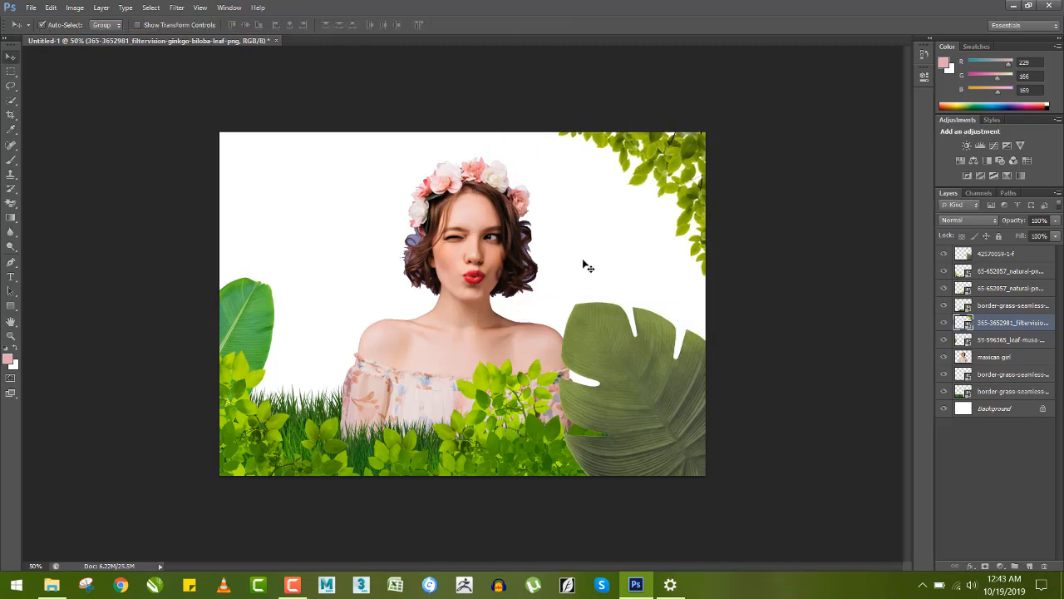
# Place the slider-toekan-min toucan image in the document, scale it to about 51% and flip it horizontally
pyautogui.hotkey('alt', 'Tab')
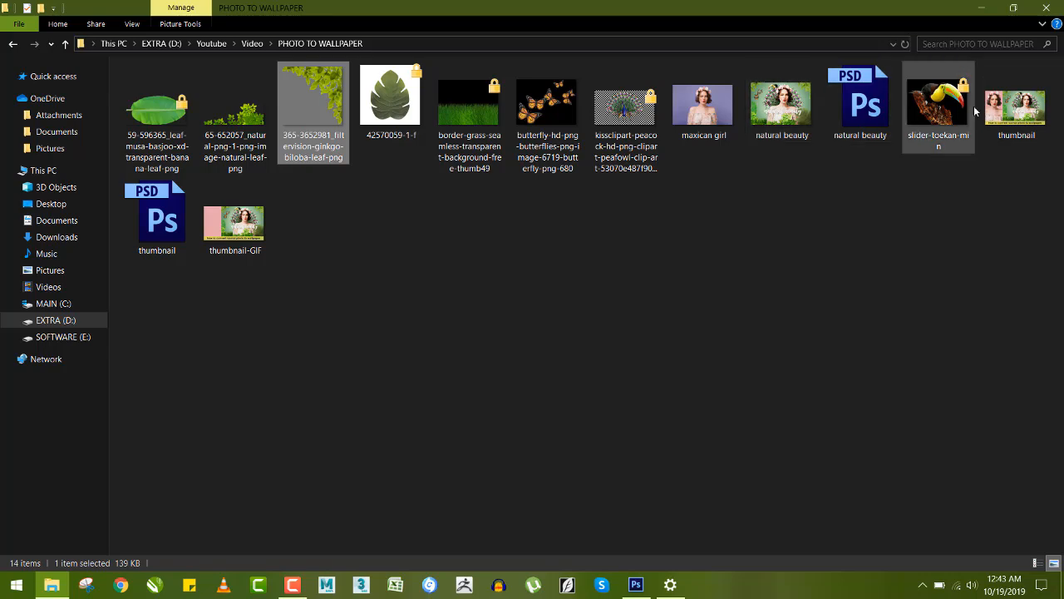
pyautogui.moveTo(956, 108); pyautogui.dragTo(428, 178)
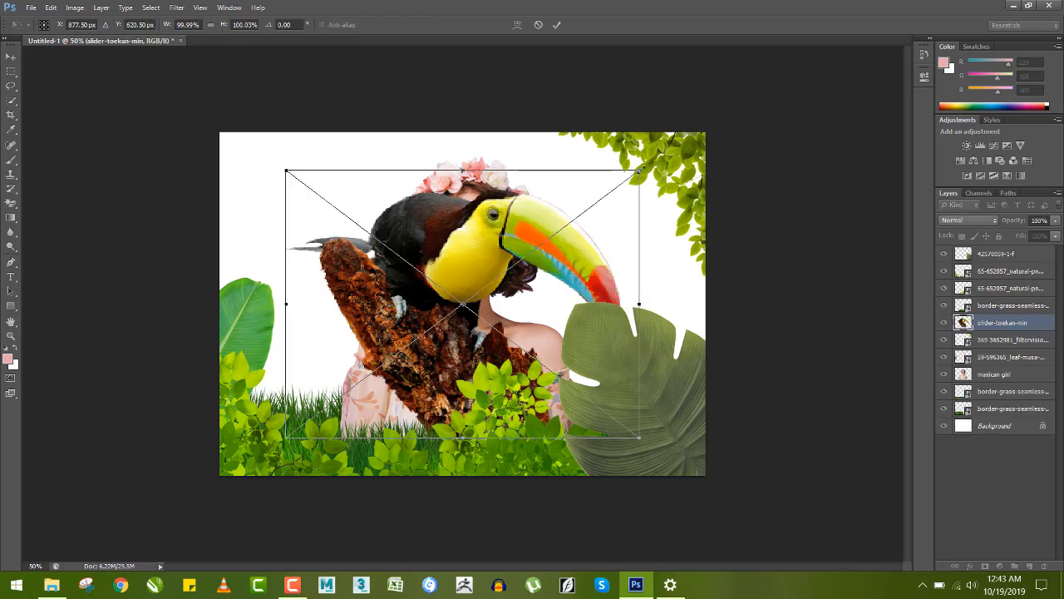
pyautogui.moveTo(638, 169); pyautogui.dragTo(551, 229)
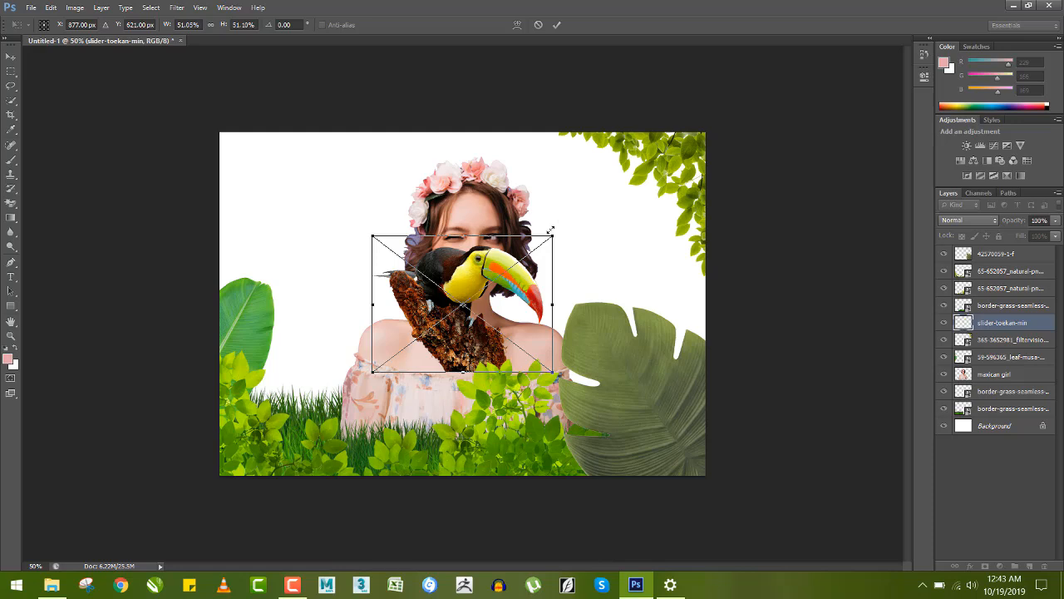
pyautogui.rightClick(466, 282)
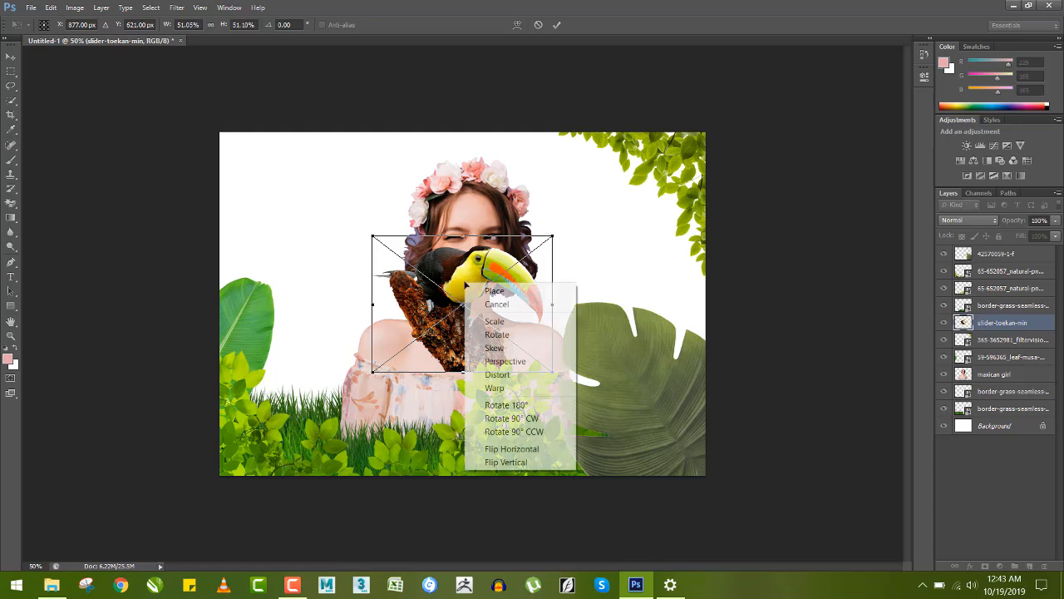
pyautogui.click(513, 450)
# Shrink the toucan beside the upper left of the woman's flower crown and move its layer behind the woman and one grass layer
pyautogui.moveTo(469, 281); pyautogui.dragTo(415, 203)
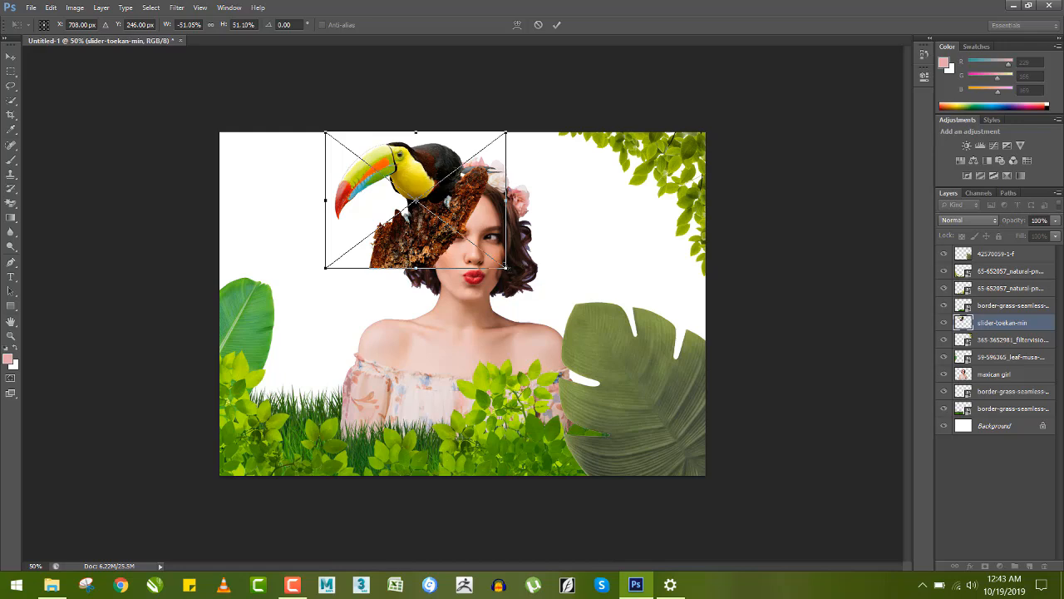
pyautogui.moveTo(505, 268); pyautogui.dragTo(446, 193)
pyautogui.press('Return')
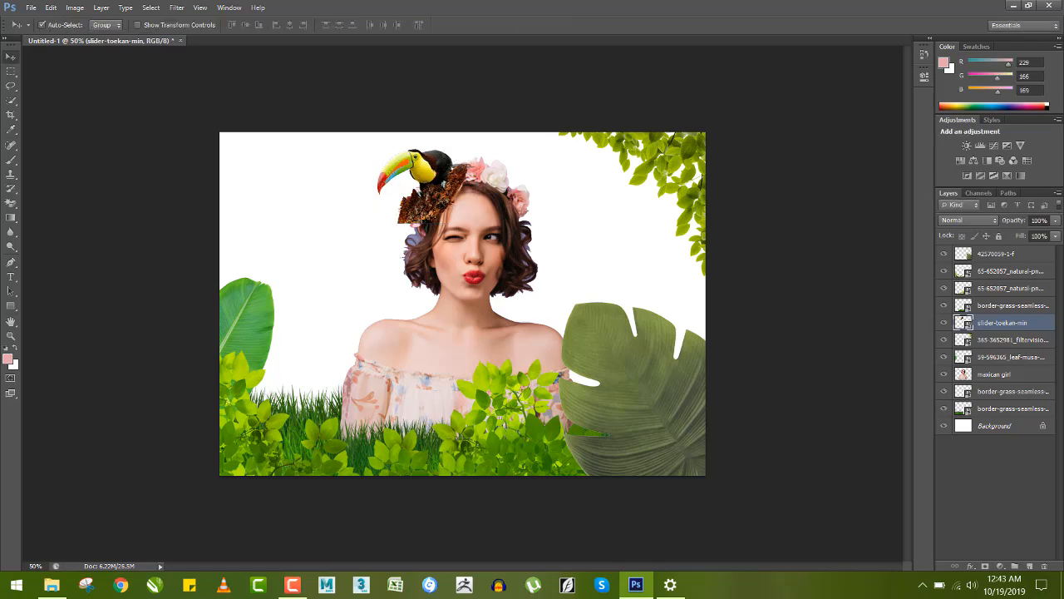
pyautogui.moveTo(954, 320); pyautogui.dragTo(955, 388)
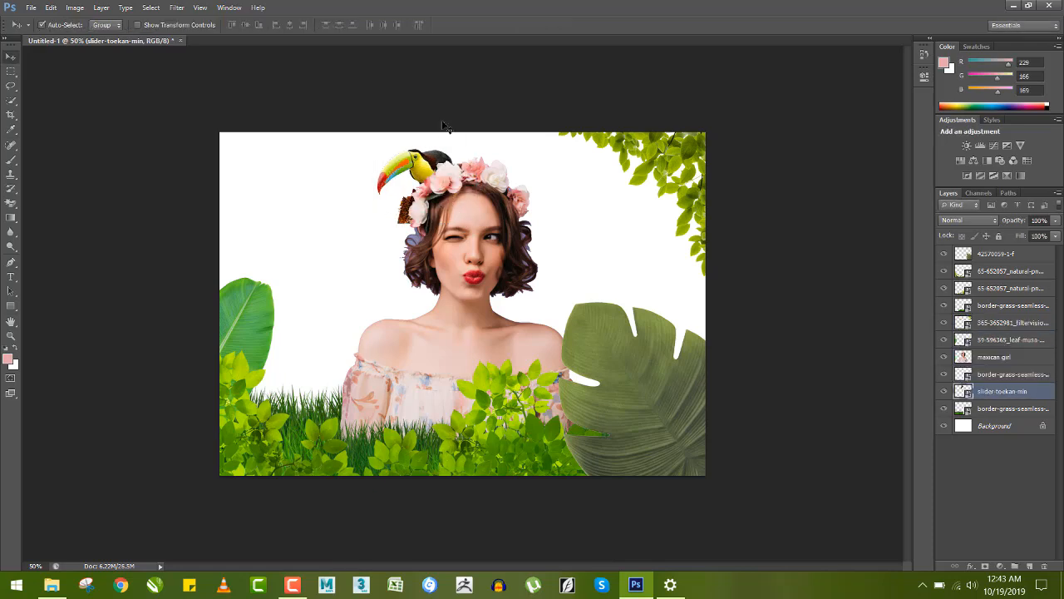
pyautogui.moveTo(418, 169)
pyautogui.mouseDown()
pyautogui.moveTo(428, 143)
pyautogui.moveTo(420, 166)
pyautogui.moveTo(413, 157)
pyautogui.mouseUp()
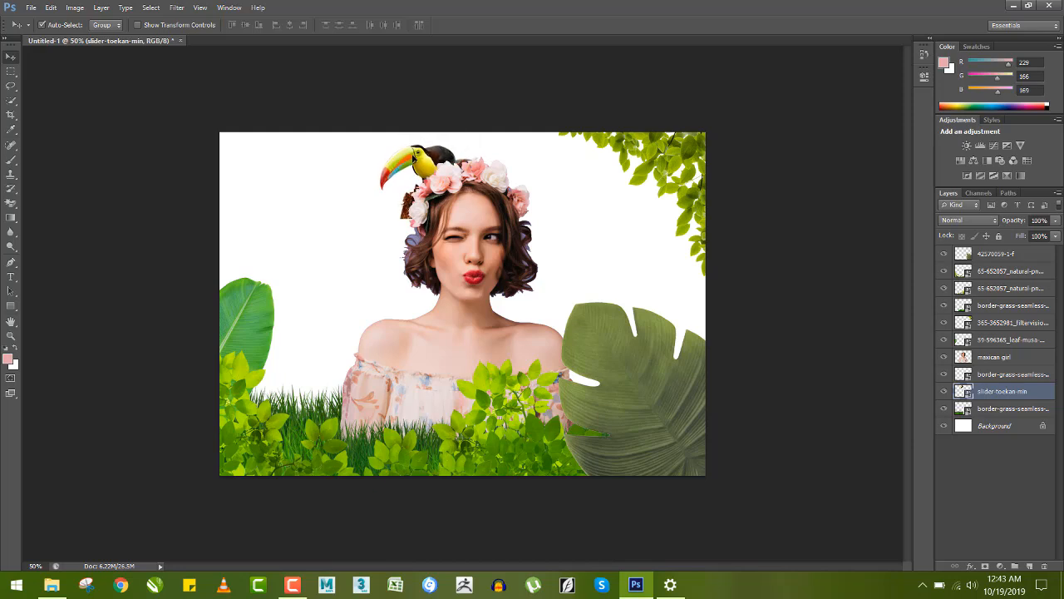
# Place the kissclipart-peacock image centred in the document and bring its layer to the front of all others
pyautogui.hotkey('alt', 'Tab')
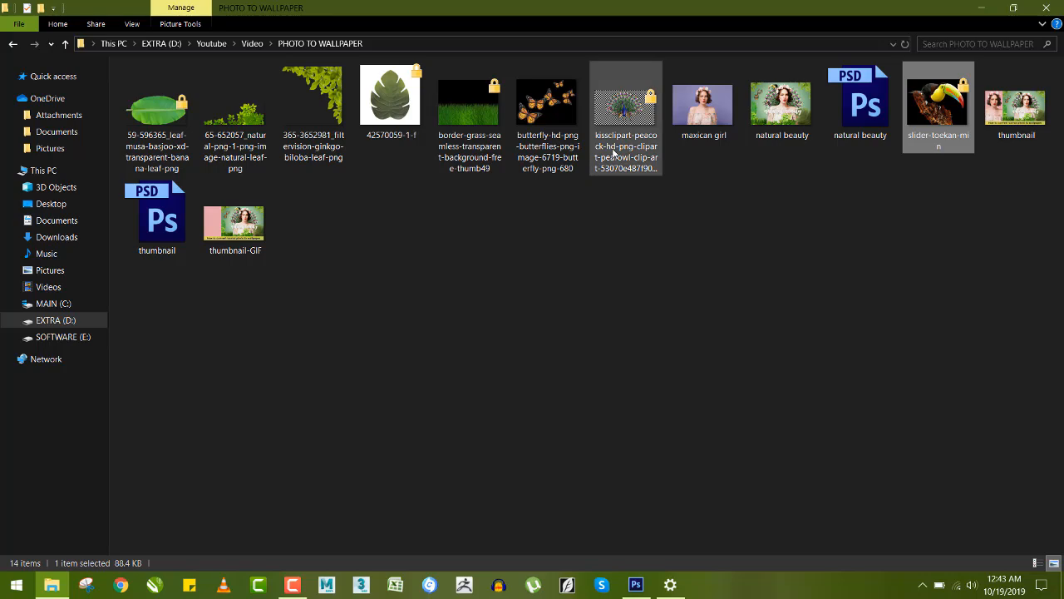
pyautogui.moveTo(616, 126); pyautogui.dragTo(458, 358)
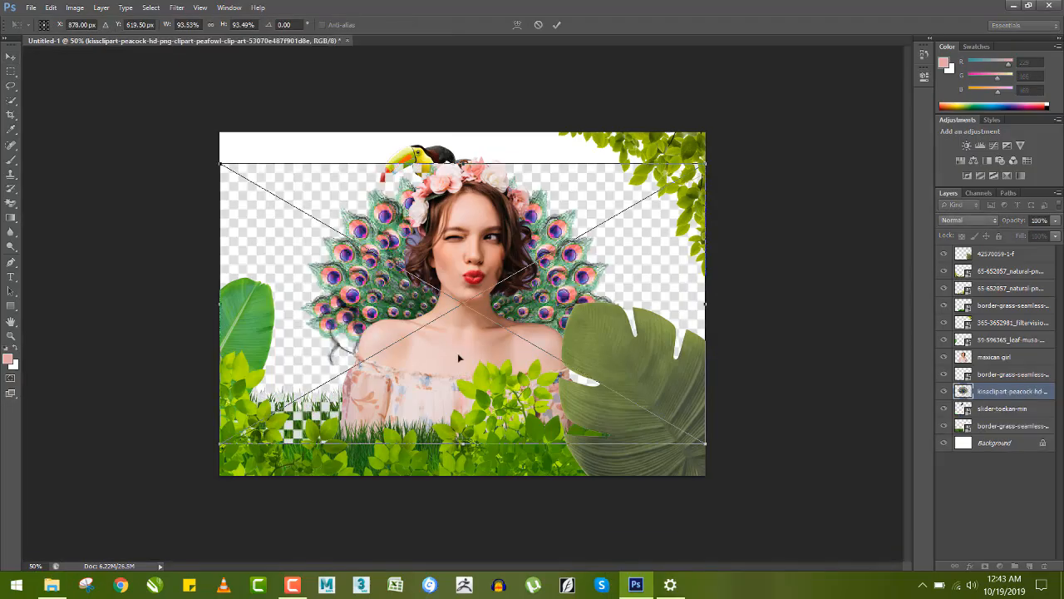
pyautogui.press('Return')
pyautogui.hotkey('ctrl', '[')
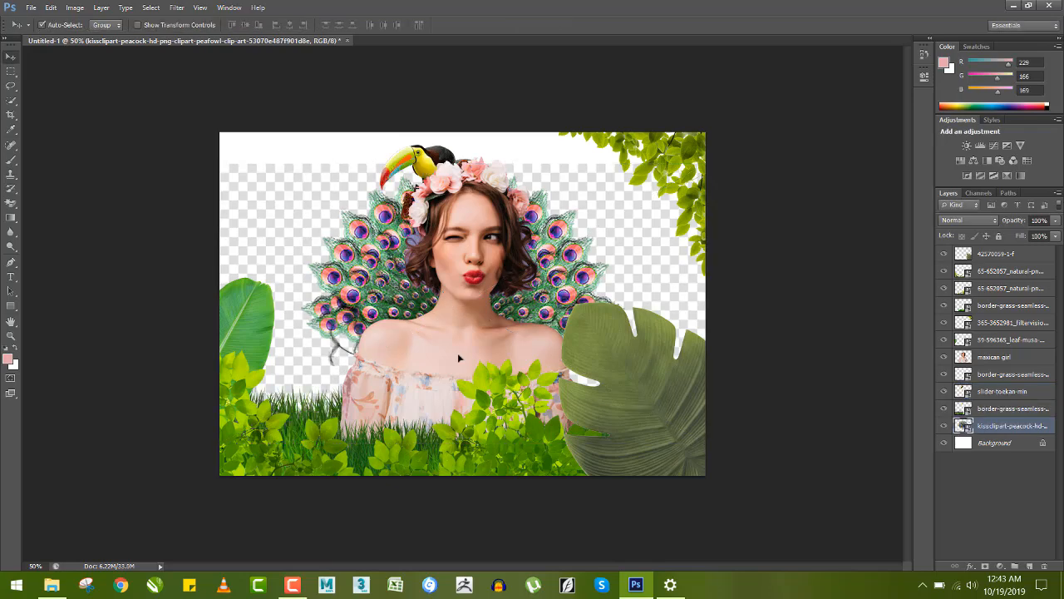
pyautogui.hotkey('ctrl', 'shift', ']')
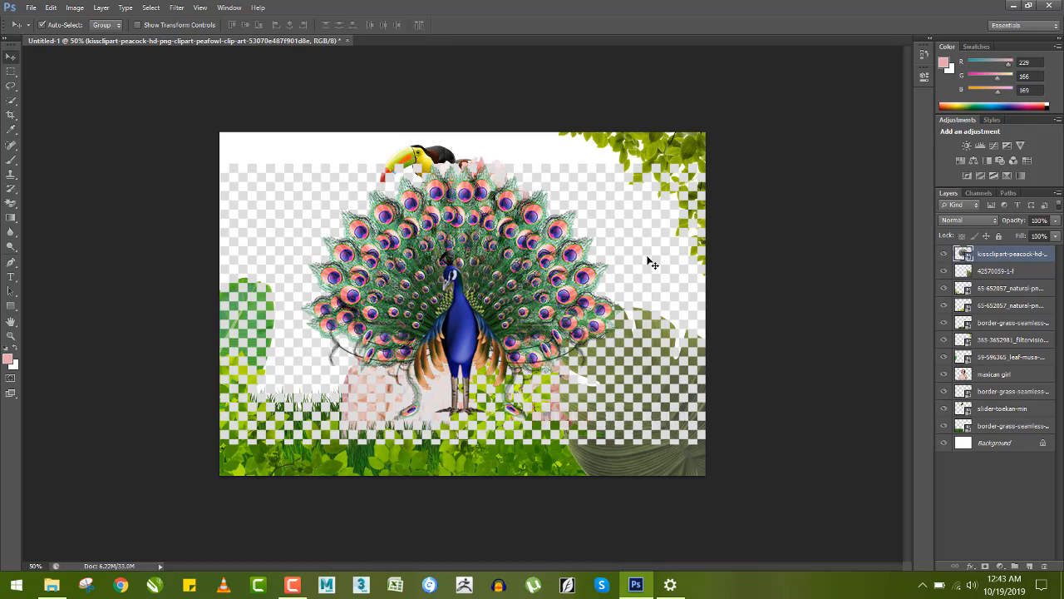
# Rasterize the peacock layer and erase its checkerboard background with the Magic Eraser at tolerance 32
pyautogui.press('e')
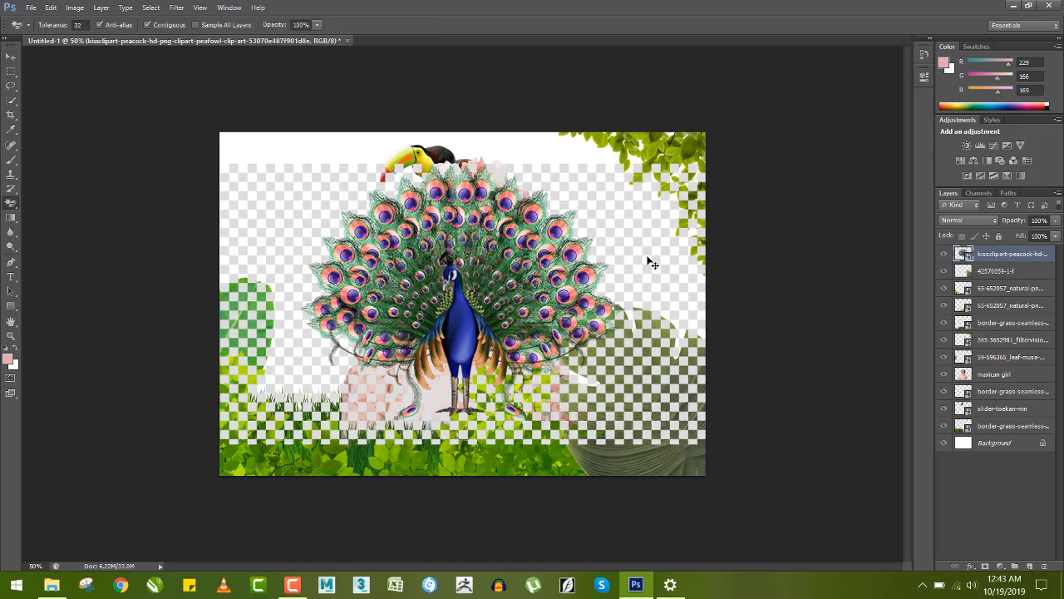
pyautogui.click(672, 244)
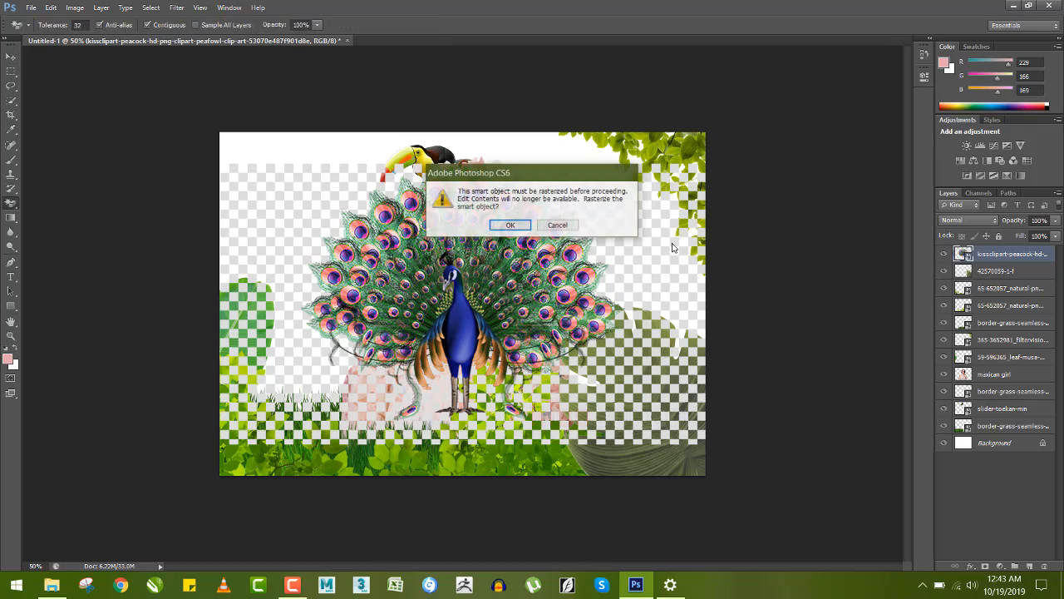
pyautogui.click(507, 226)
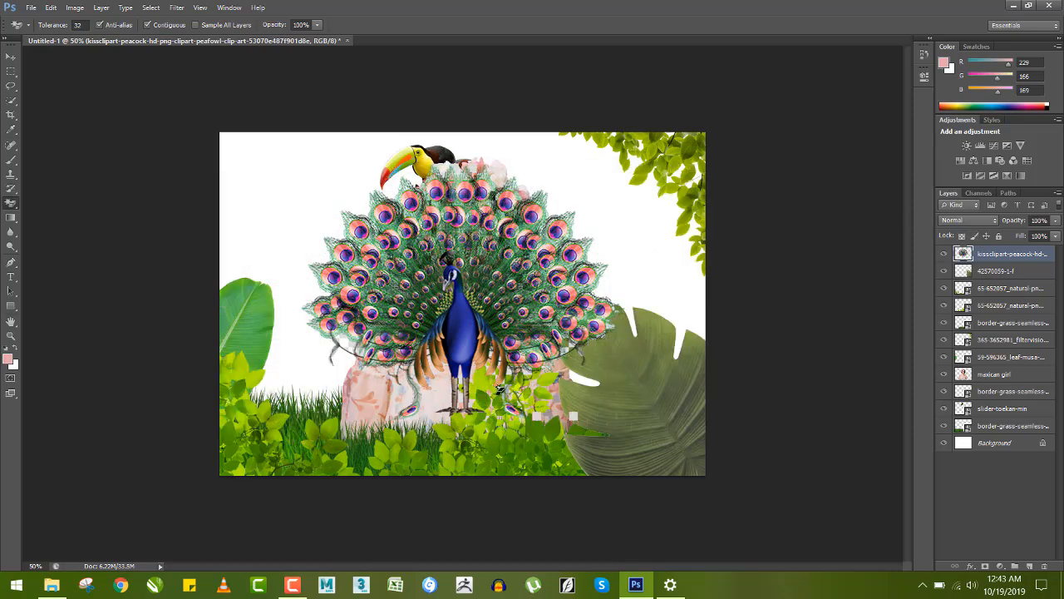
# Lower the peacock layer behind the woman and the leaves, directly above the toucan layer
pyautogui.press('v')
pyautogui.hotkey('ctrl', '0')
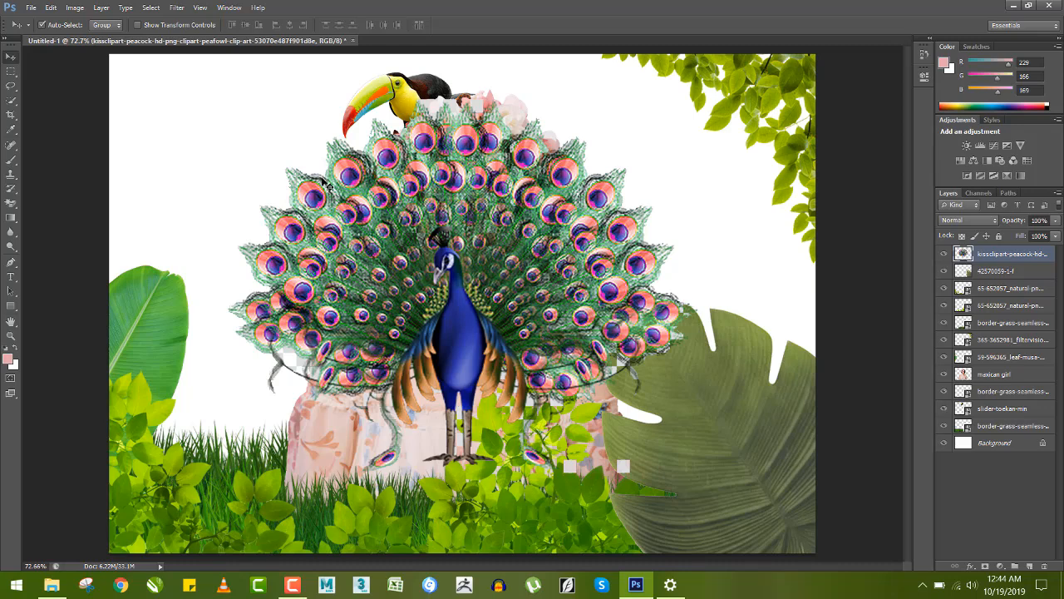
pyautogui.hotkey('ctrl', '[')
pyautogui.hotkey('ctrl', '[')
pyautogui.hotkey('ctrl', '[')
pyautogui.hotkey('ctrl', '[')
pyautogui.hotkey('ctrl', '[')
pyautogui.hotkey('ctrl', '[')
pyautogui.hotkey('ctrl', '[')
pyautogui.hotkey('ctrl', '[')
pyautogui.hotkey('ctrl', '[')
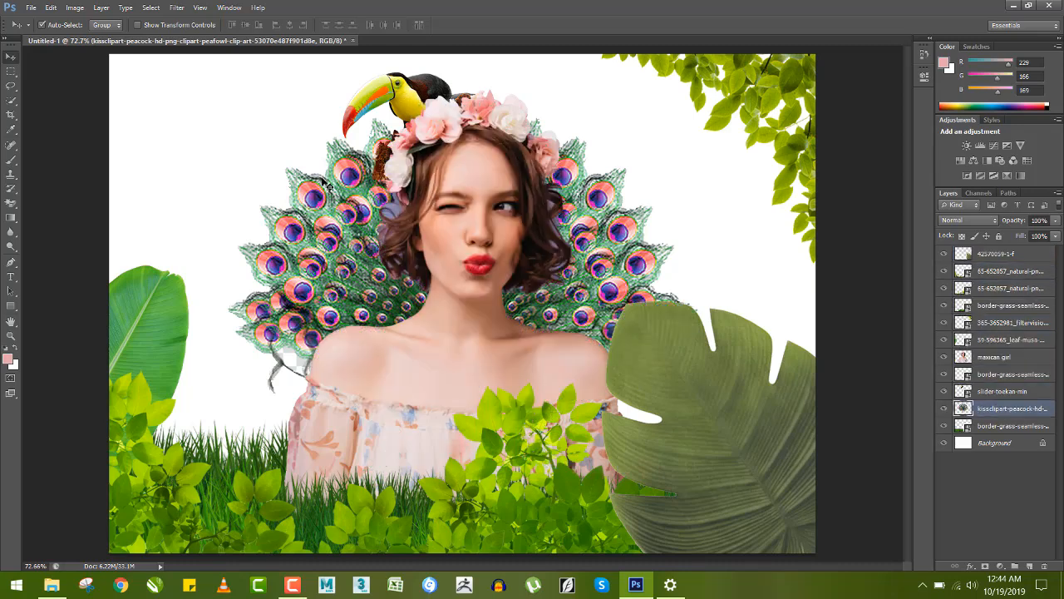
pyautogui.hotkey('ctrl', ']')
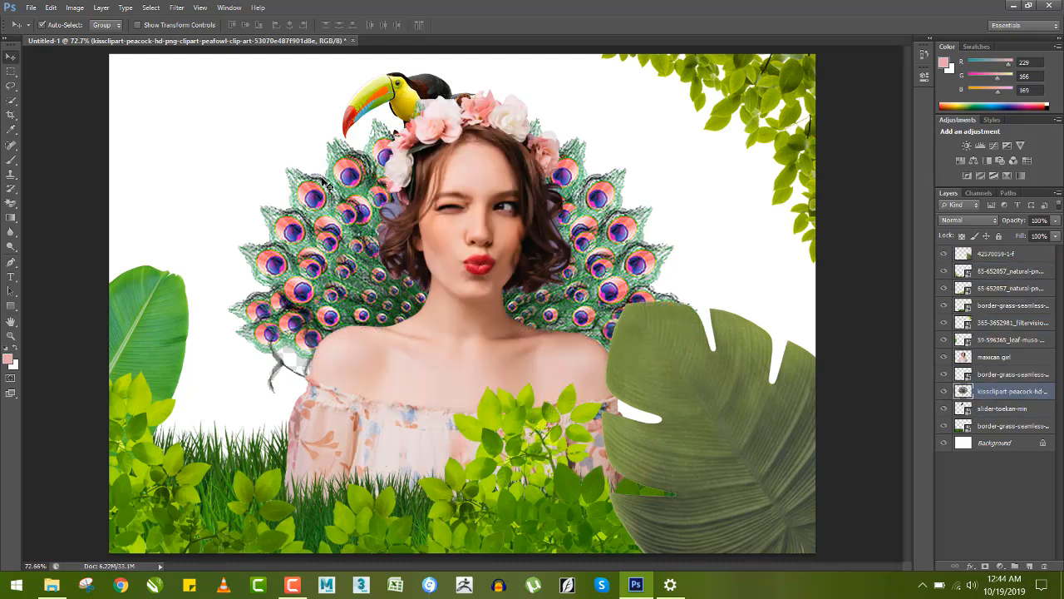
# Shift the peacock slightly to the right so its feathers fan out evenly behind the woman
pyautogui.hotkey('ctrl', 't')
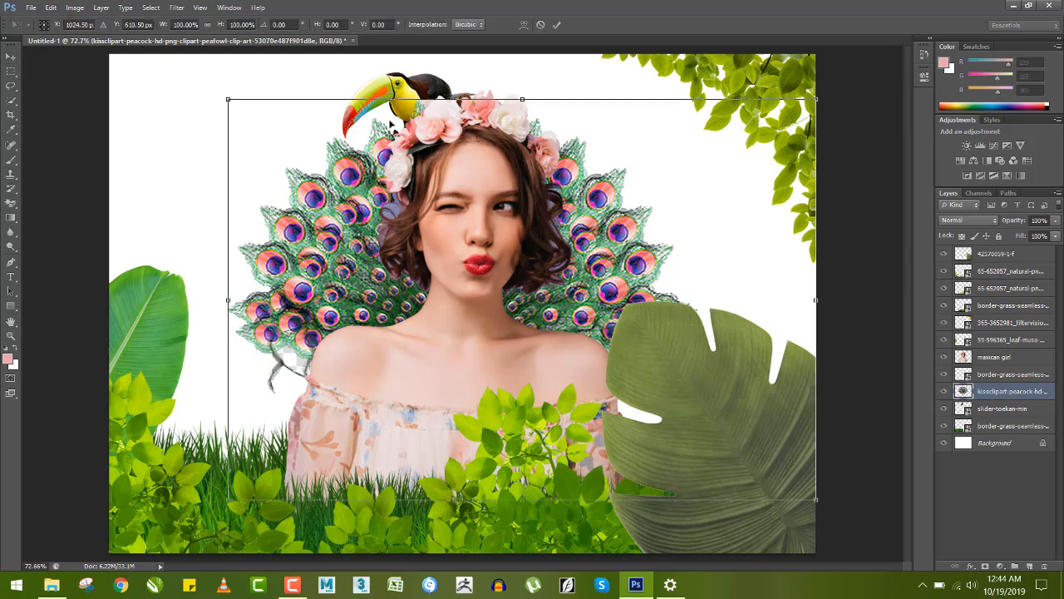
pyautogui.moveTo(532, 253)
pyautogui.mouseDown()
pyautogui.moveTo(556, 260)
pyautogui.moveTo(538, 256)
pyautogui.mouseUp()
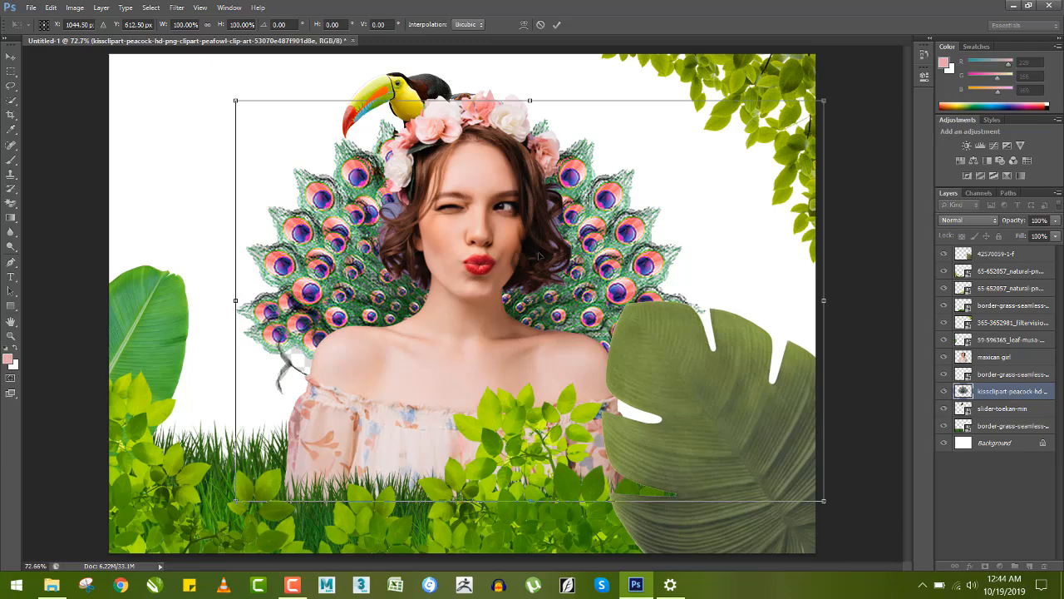
pyautogui.press('Return')
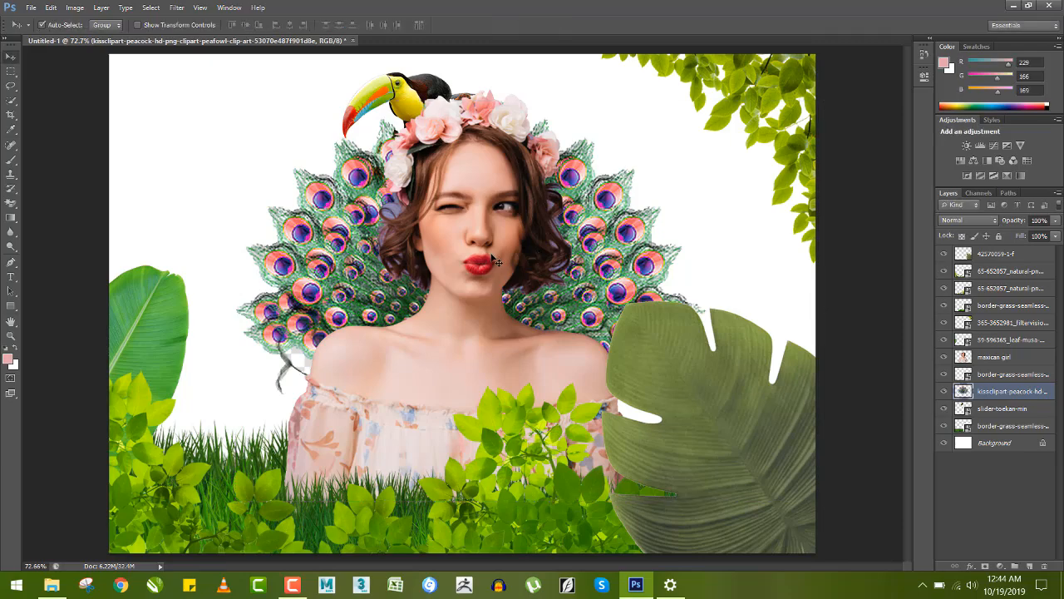
# Place the butterfly-hd-png image, scale it to about 23%, rotate it about -9° and position it in the document's upper left area
pyautogui.hotkey('alt', 'Tab')
pyautogui.moveTo(547, 107); pyautogui.dragTo(225, 249)
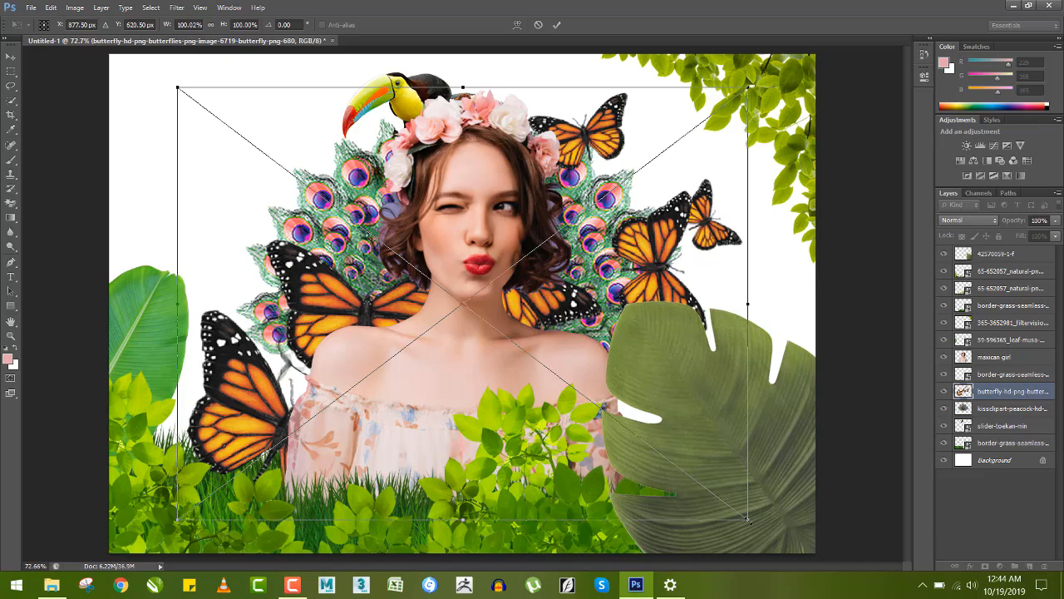
pyautogui.moveTo(747, 518); pyautogui.dragTo(584, 397)
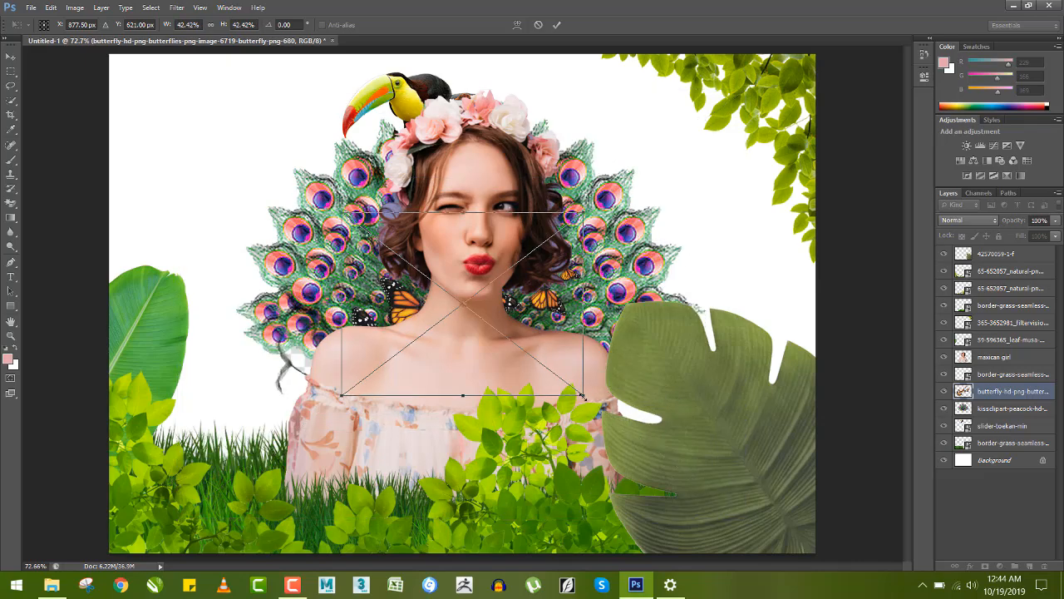
pyautogui.moveTo(540, 344); pyautogui.dragTo(327, 211)
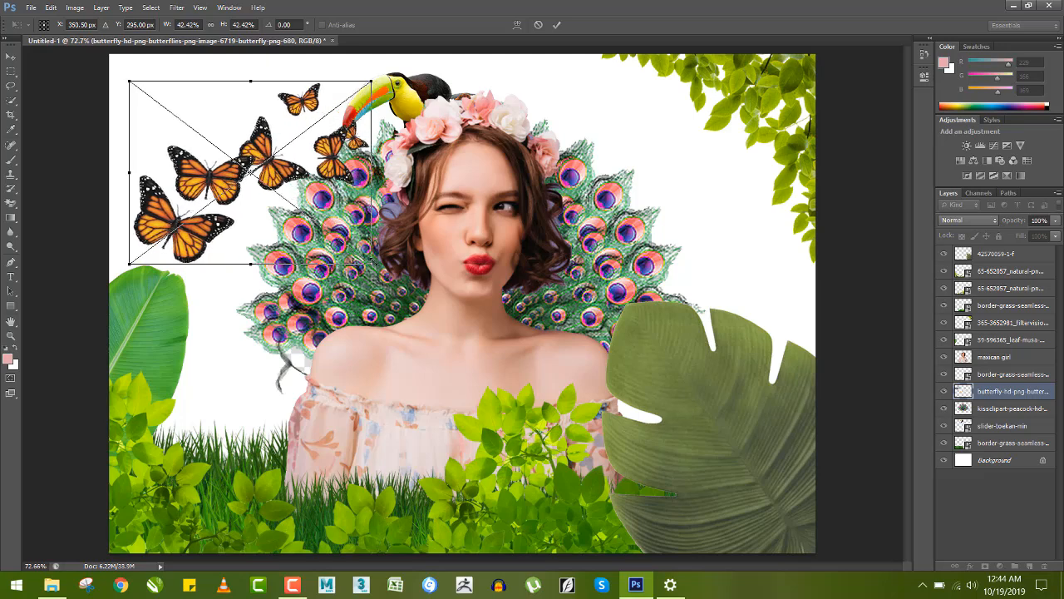
pyautogui.moveTo(373, 264); pyautogui.dragTo(337, 207)
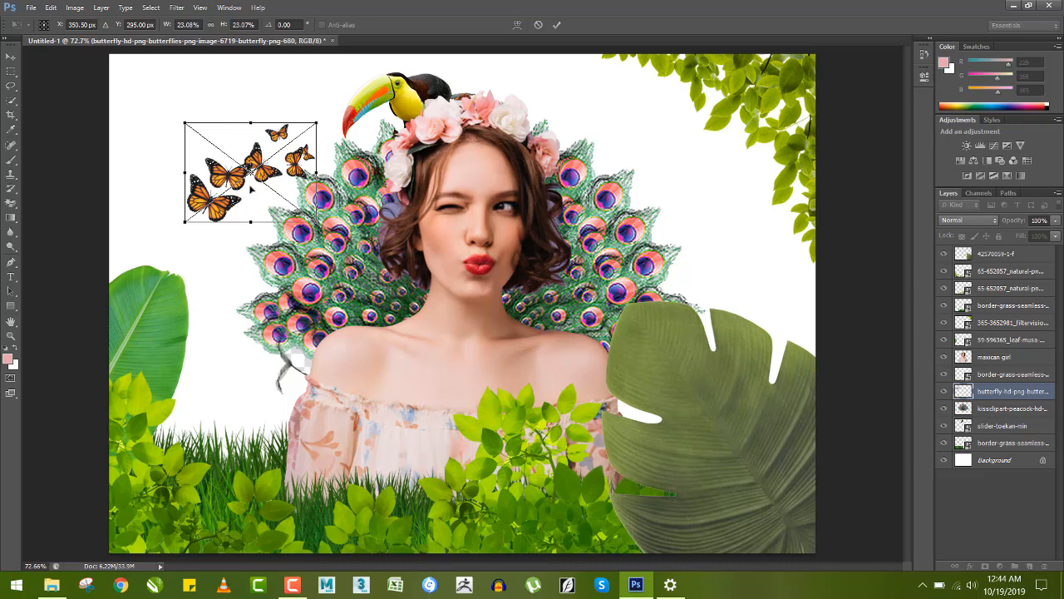
pyautogui.moveTo(249, 190); pyautogui.dragTo(223, 182)
pyautogui.moveTo(376, 209); pyautogui.dragTo(381, 184)
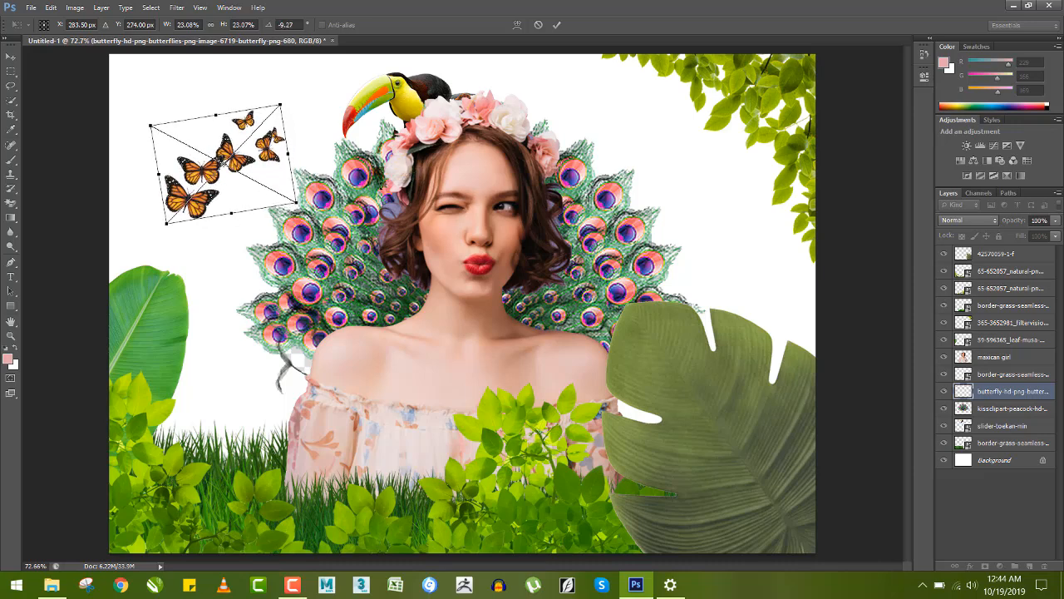
pyautogui.press('Return')
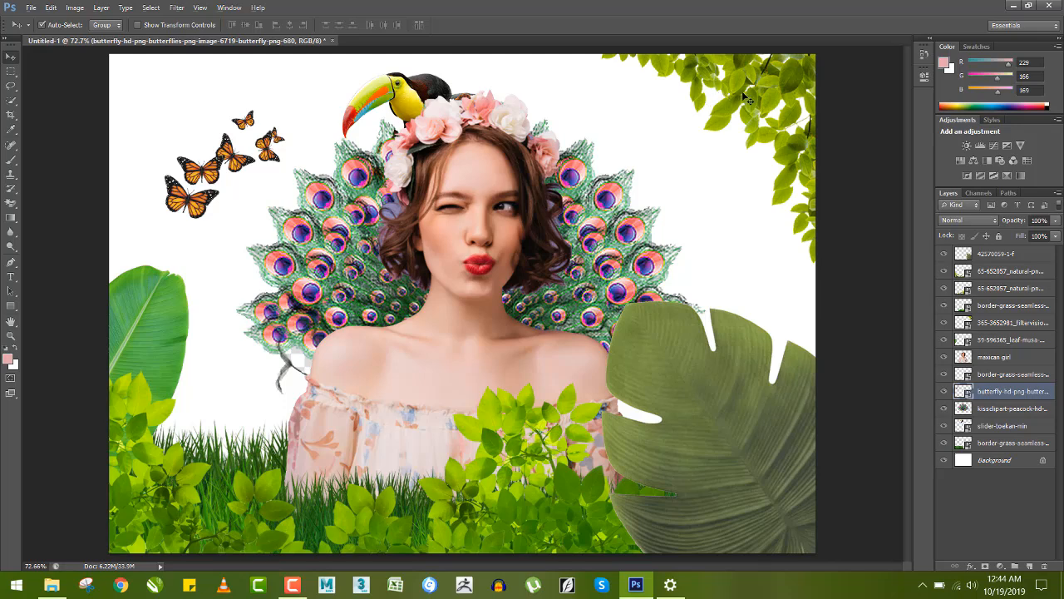
# Duplicate the ginkgo leaf branch, flip the copy horizontally and scale it down in the document's upper left corner, partly past the edge
pyautogui.keyDown('alt'); pyautogui.moveTo(742, 94); pyautogui.dragTo(302, 91); pyautogui.keyUp('alt')
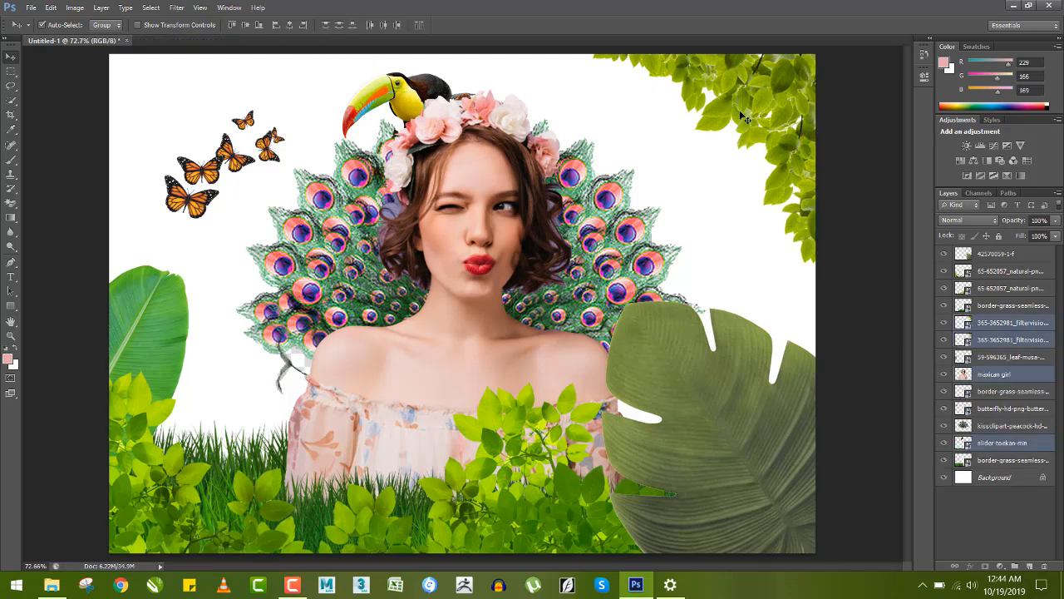
pyautogui.moveTo(770, 102); pyautogui.dragTo(268, 117)
pyautogui.hotkey('ctrl', 't')
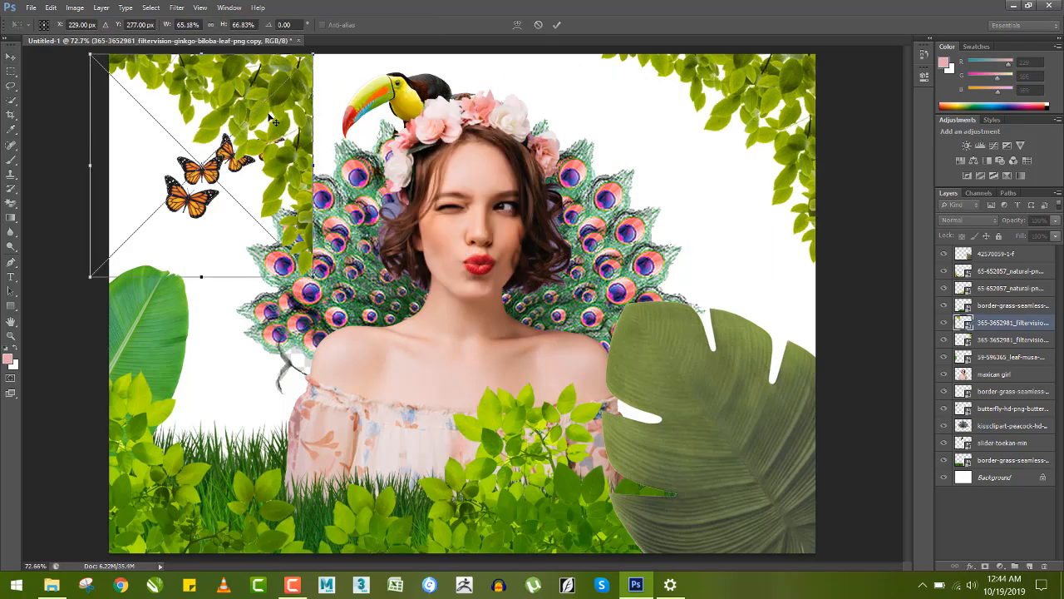
pyautogui.rightClick(270, 112)
pyautogui.click(315, 283)
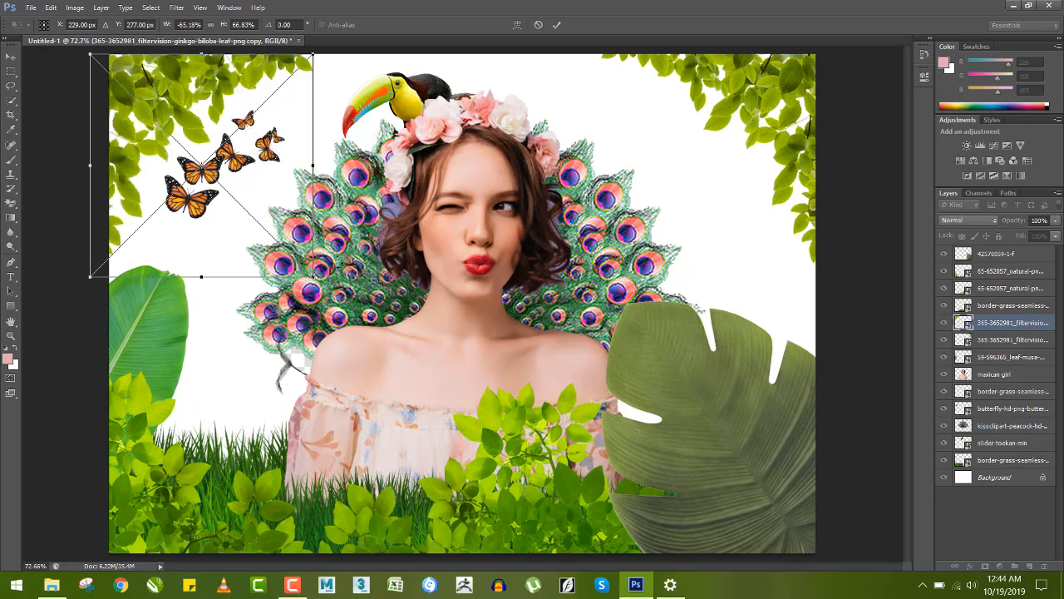
pyautogui.moveTo(314, 275); pyautogui.dragTo(174, 165)
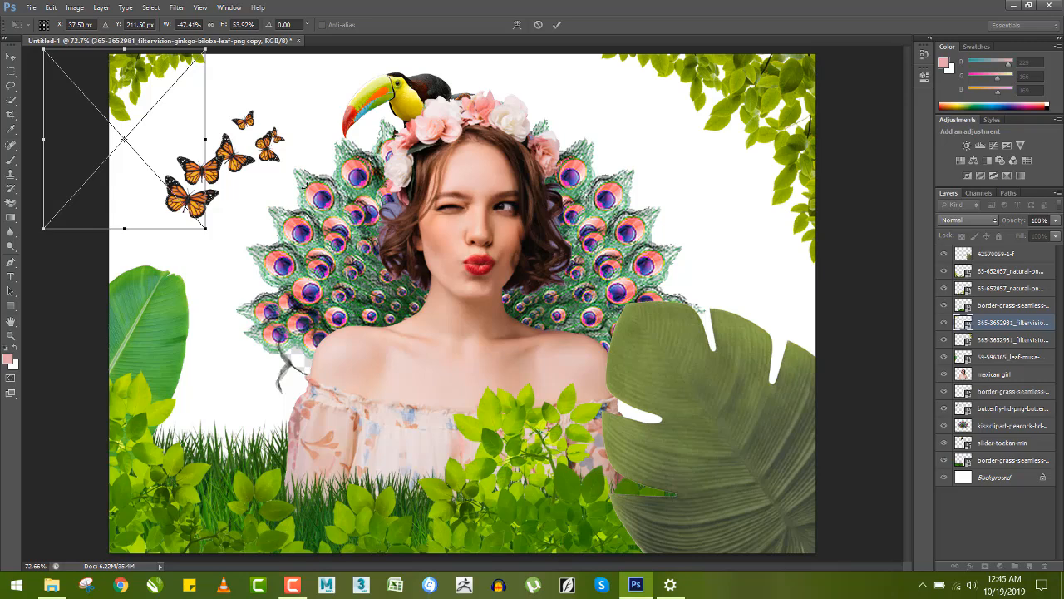
pyautogui.press('Return')
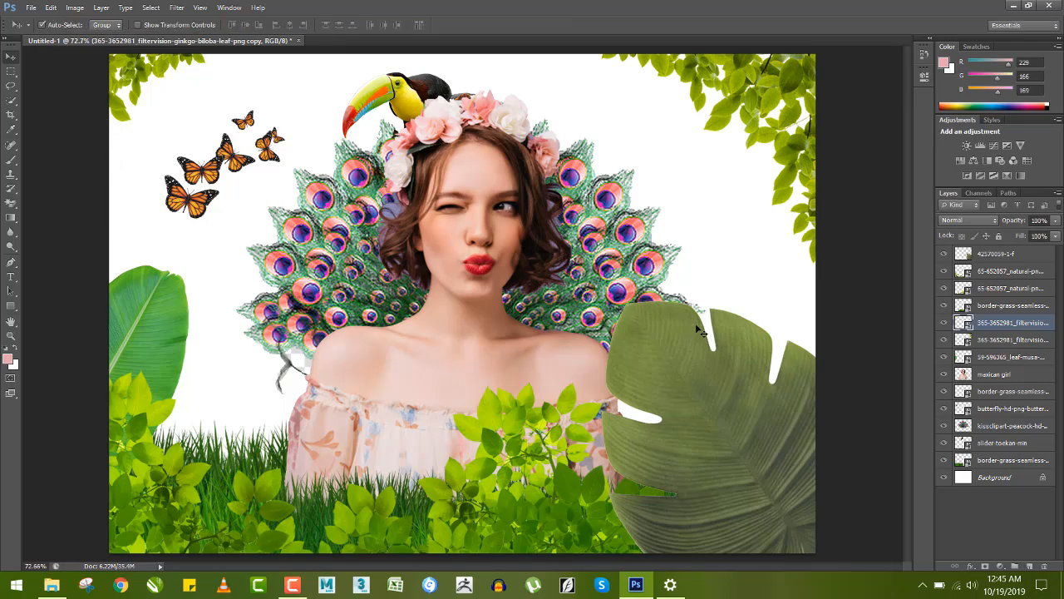
# Convert the locked Background into a regular layer with default settings and activate the Gradient tool
pyautogui.click(1030, 478)
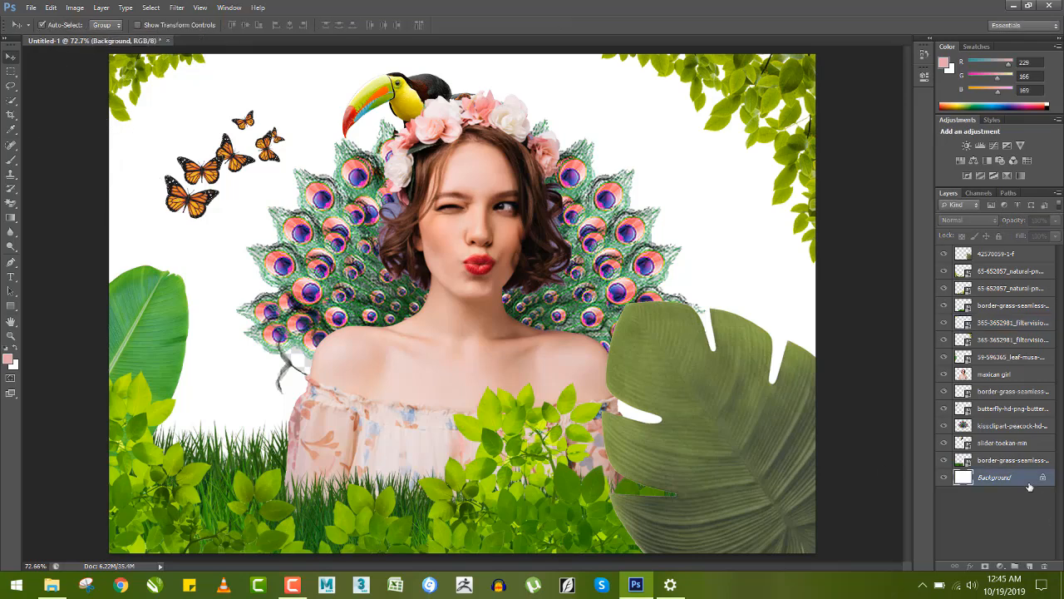
pyautogui.doubleClick(1050, 485)
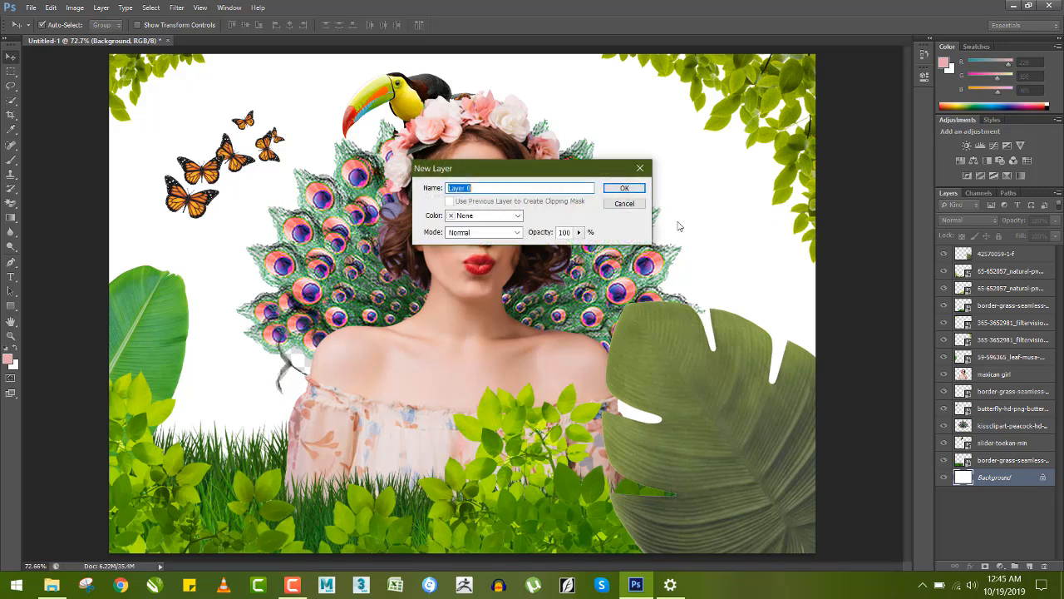
pyautogui.click(630, 193)
pyautogui.press('g')
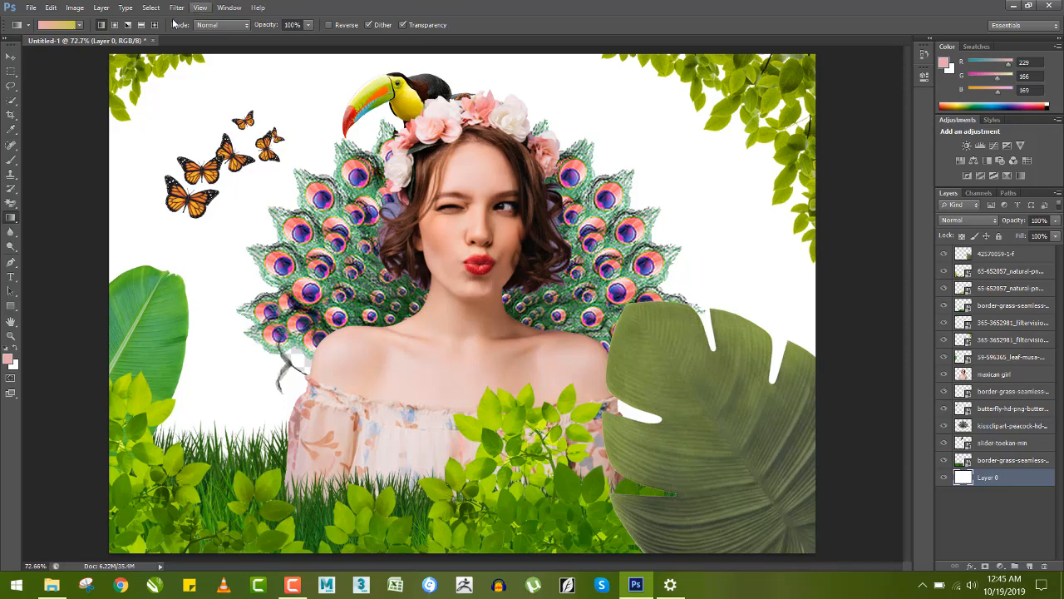
# Edit the gradient with a green start stop sampled from the peacock feathers and a yellow-green end stop, #b6d102, sampled from the toucan's beak
pyautogui.click(58, 26)
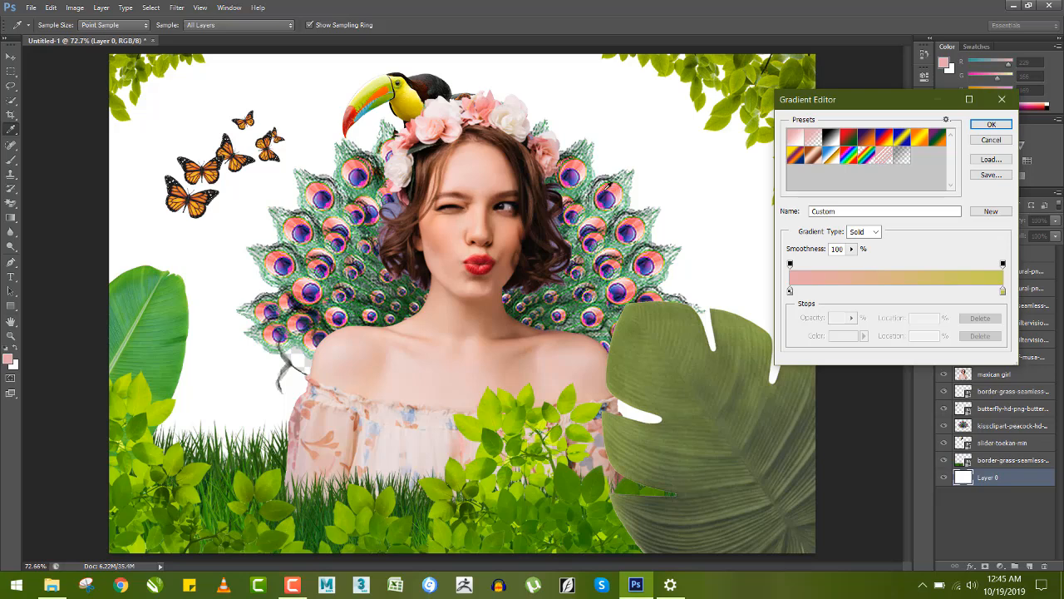
pyautogui.click(790, 291)
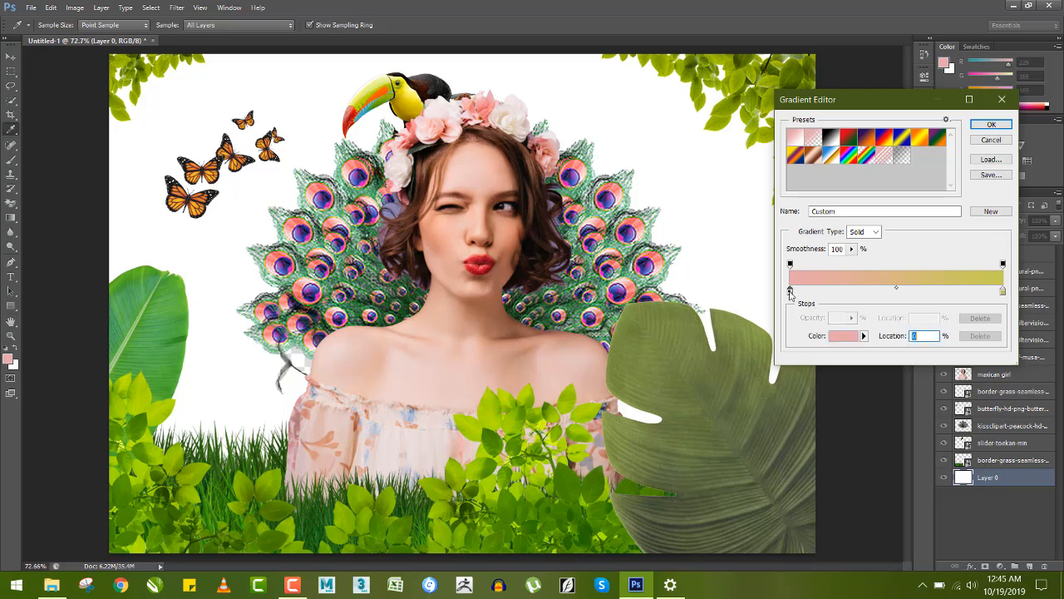
pyautogui.click(734, 108)
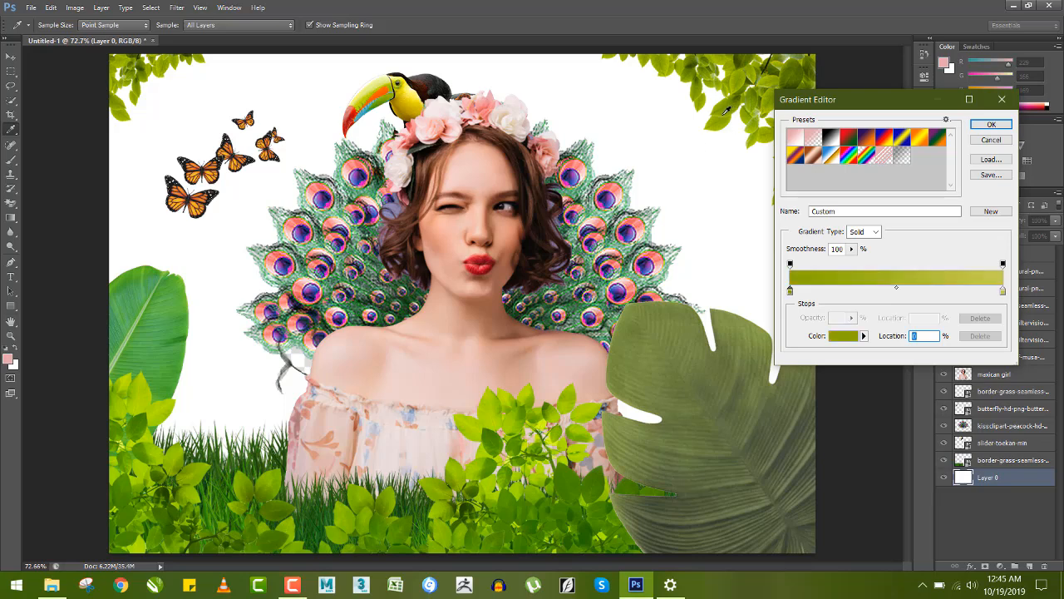
pyautogui.click(586, 148)
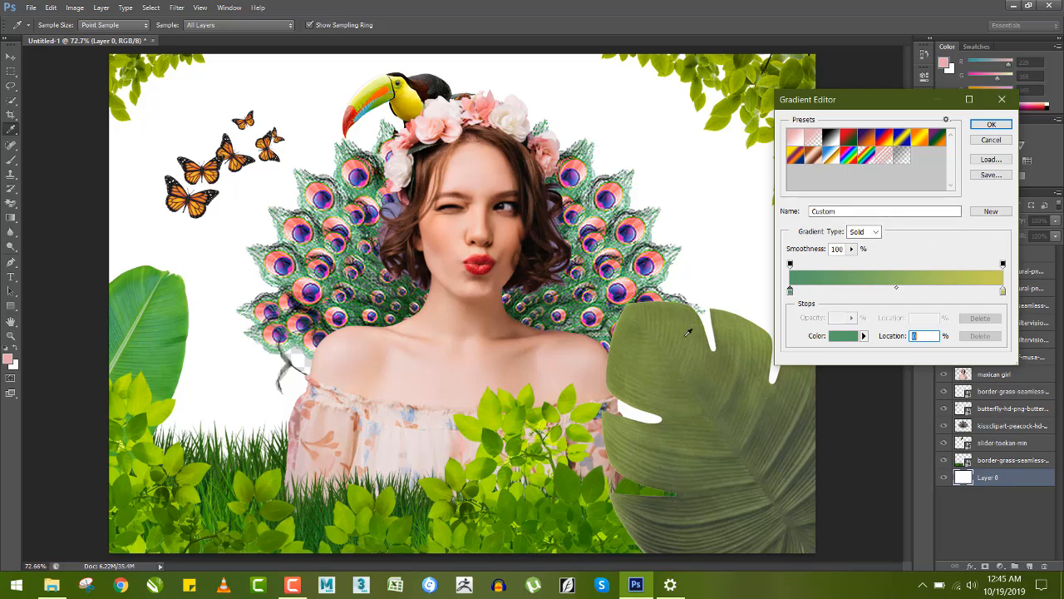
pyautogui.click(1002, 291)
pyautogui.click(844, 336)
pyautogui.moveTo(400, 83); pyautogui.dragTo(375, 87)
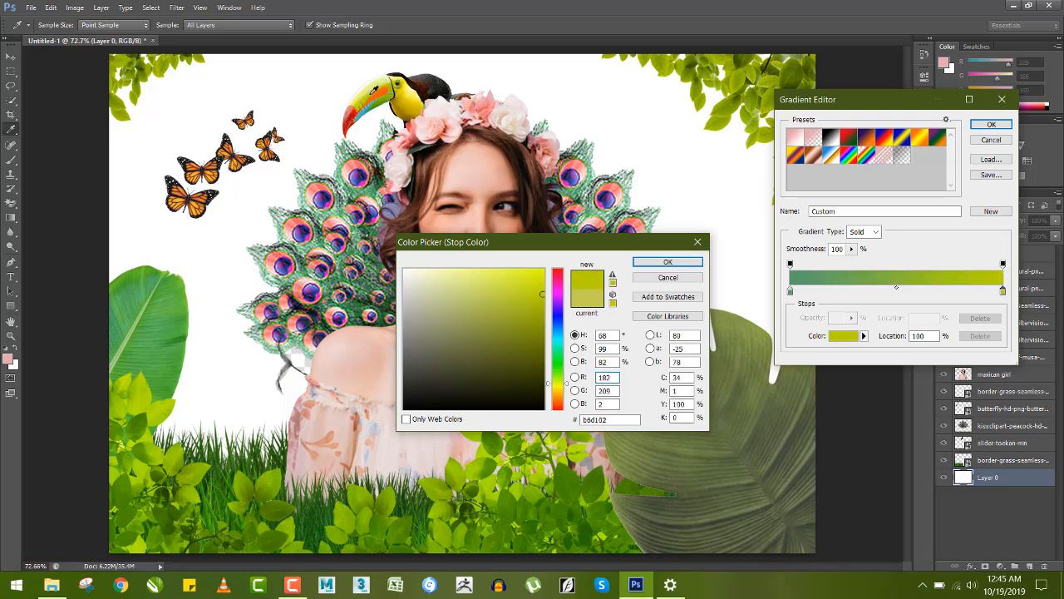
pyautogui.click(663, 263)
pyautogui.click(1003, 122)
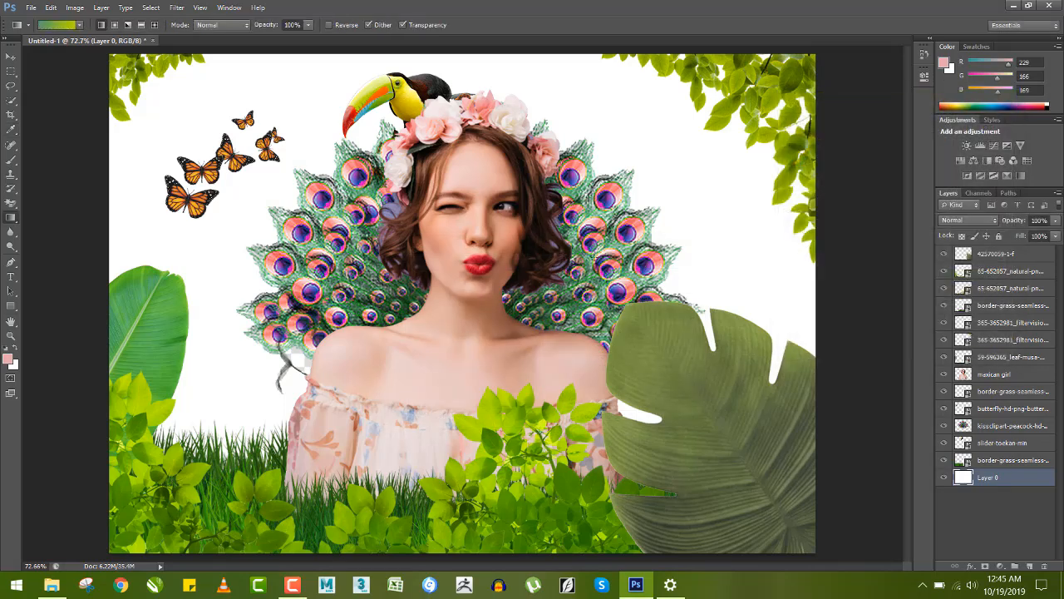
# Fill Layer 0 with a radial gradient running from the woman's neck outward past the document's lower left edge
pyautogui.click(115, 25)
pyautogui.moveTo(461, 261); pyautogui.dragTo(48, 483)
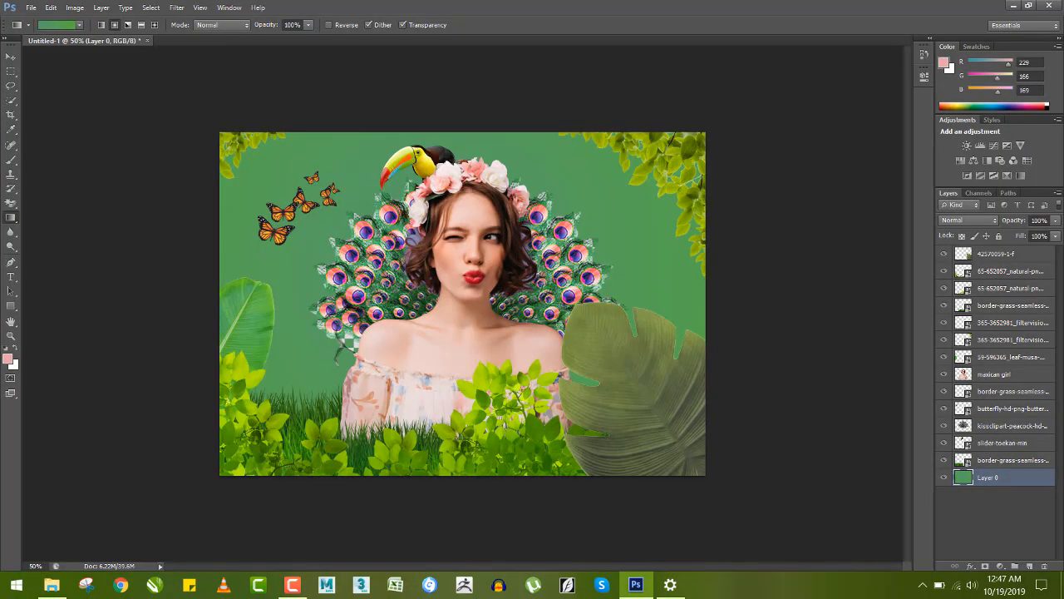
pyautogui.hotkey('ctrl', '0')
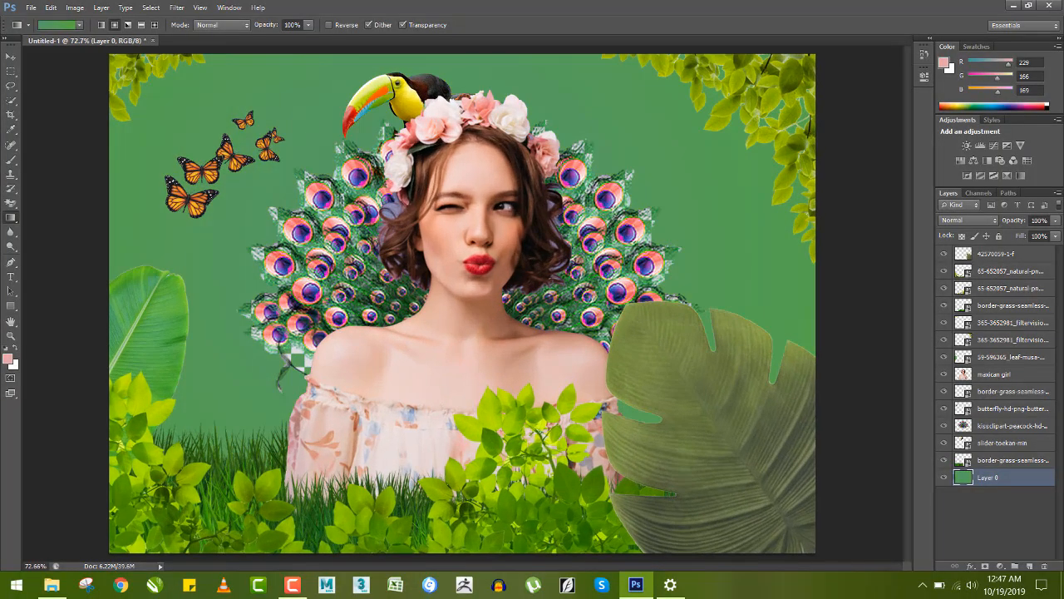
# Apply a Gaussian Blur with a radius of about 7.6 pixels to the large monstera leaf layer
pyautogui.click(13, 55)
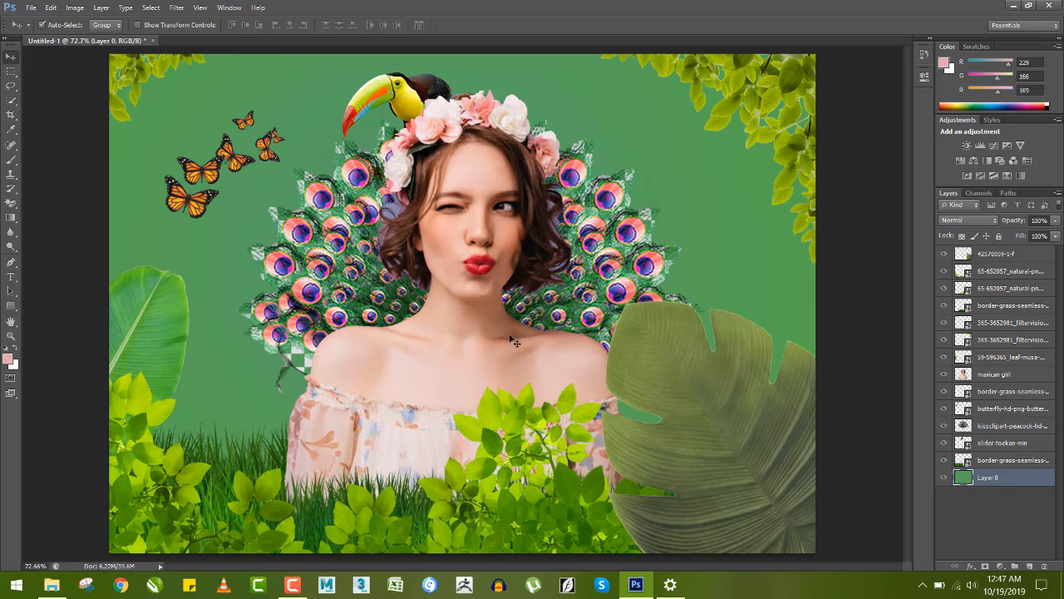
pyautogui.click(703, 420)
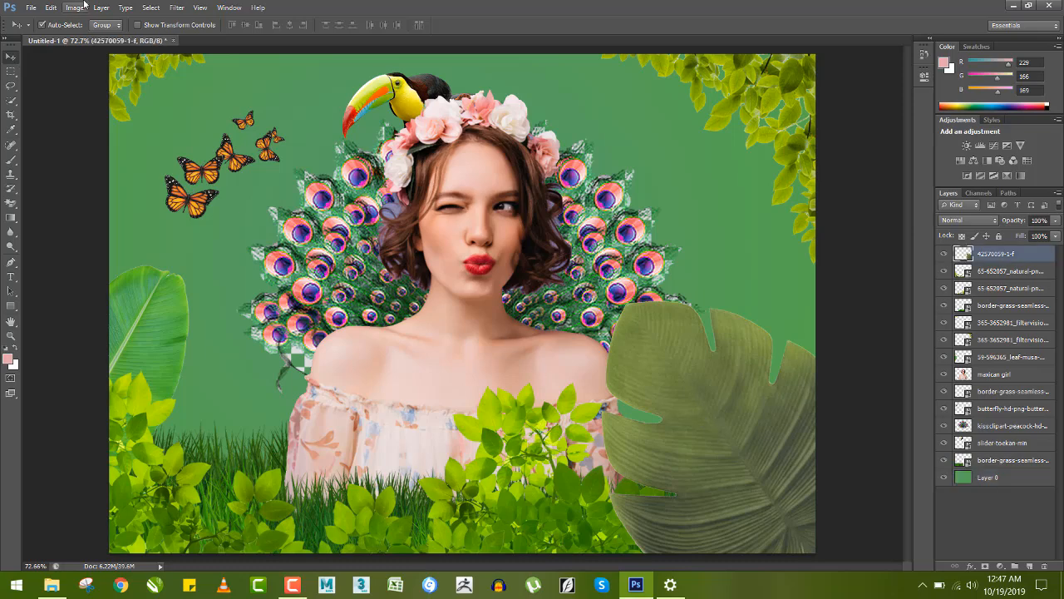
pyautogui.click(176, 7)
pyautogui.moveTo(249, 148)
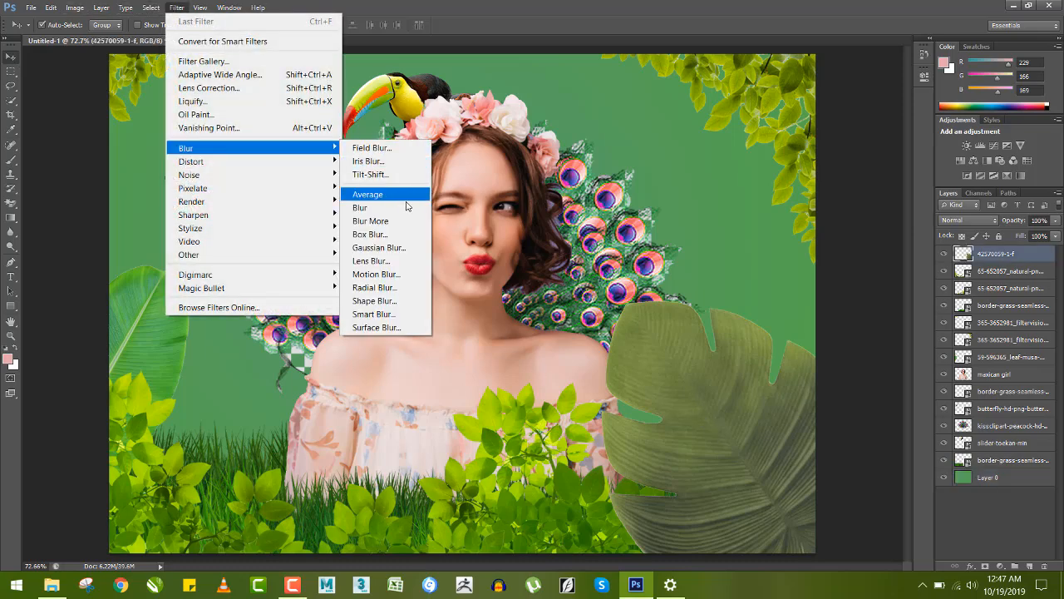
pyautogui.click(378, 247)
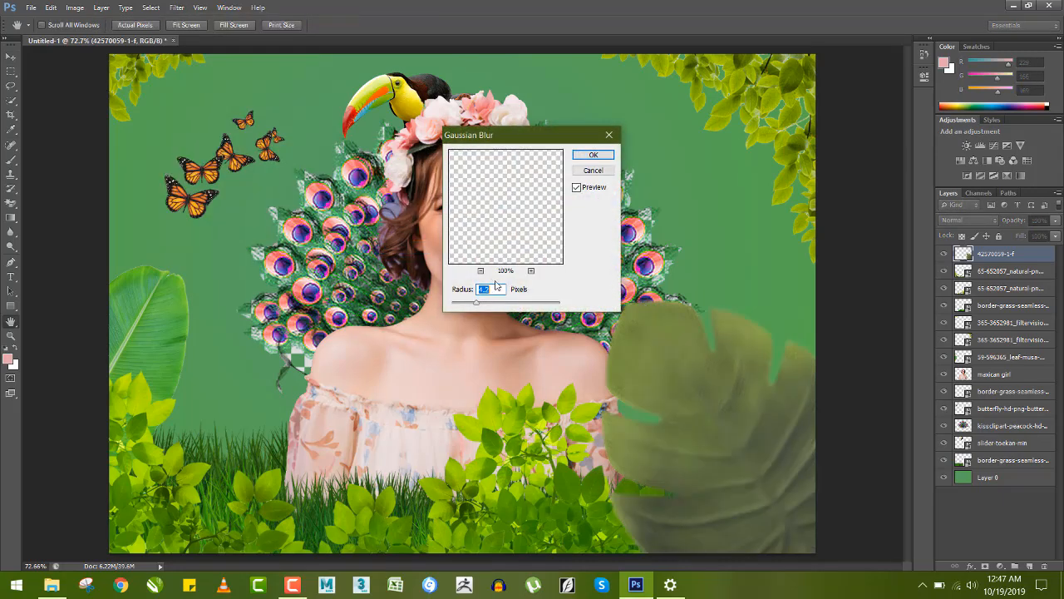
pyautogui.moveTo(485, 305); pyautogui.dragTo(490, 305)
pyautogui.click(583, 156)
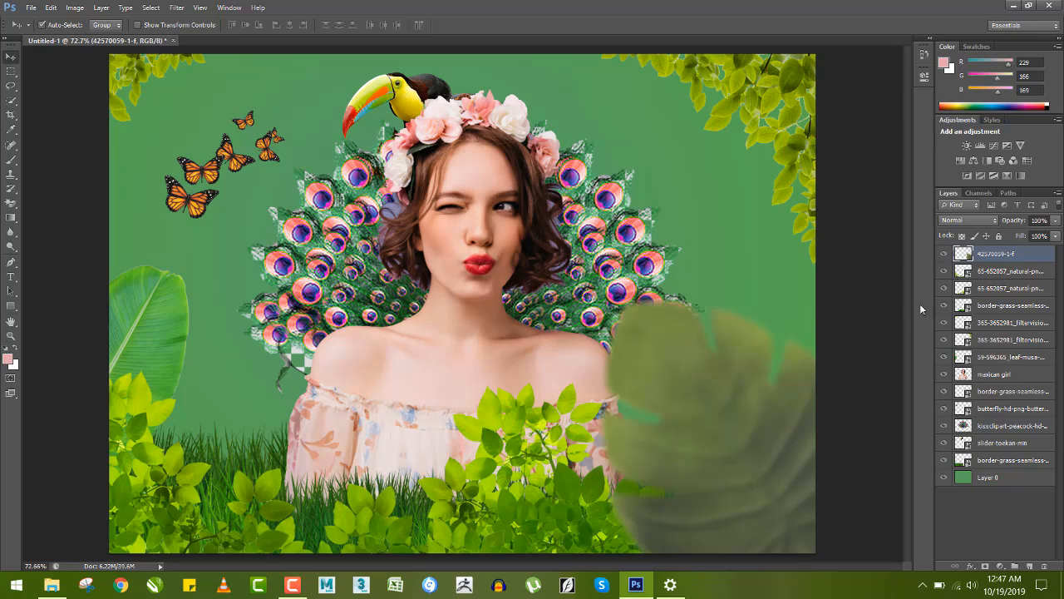
# Merge the natural-leaf copy with the foreground grass and apply a 13 px Iris Blur centred over the grass beside the woman's sleeve
pyautogui.click(953, 274)
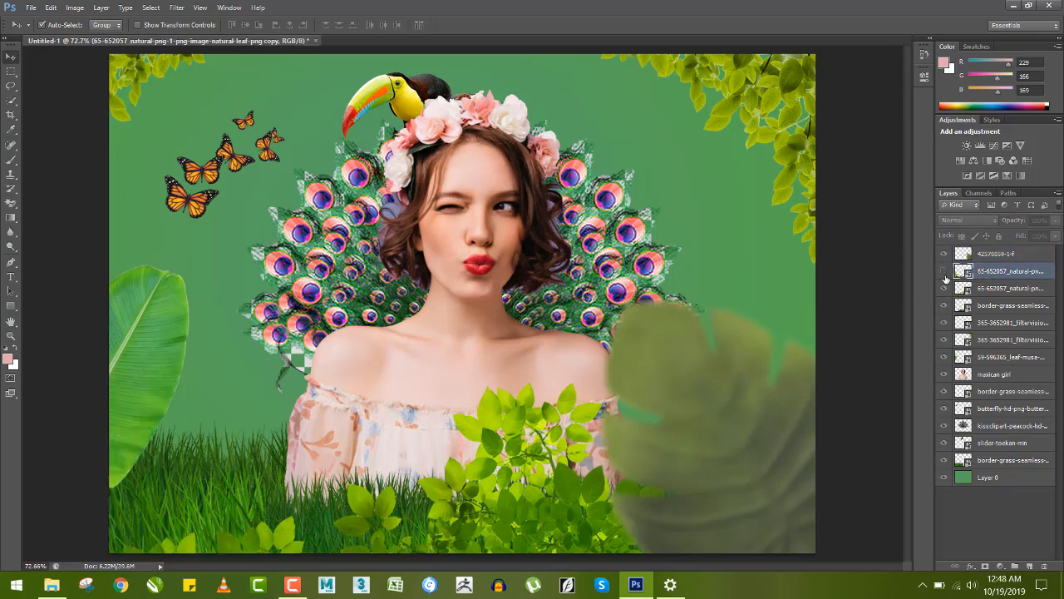
pyautogui.click(943, 288)
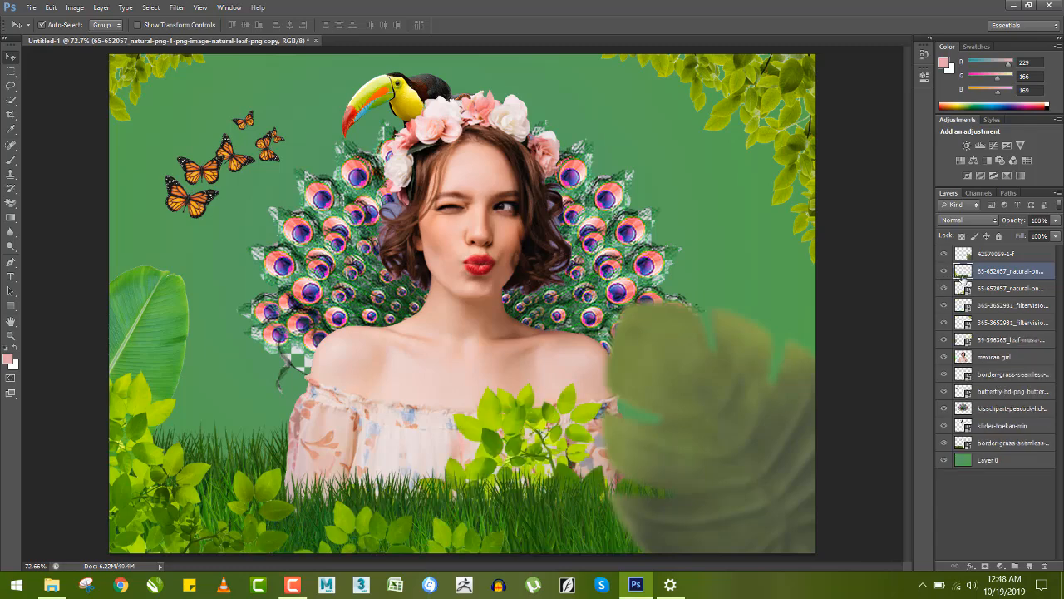
pyautogui.click(177, 8)
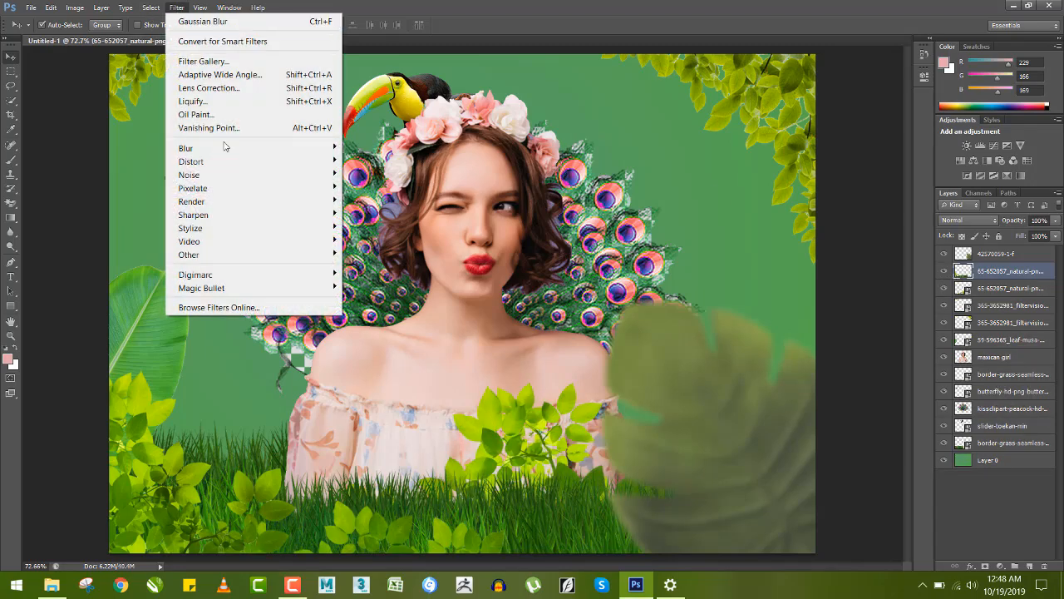
pyautogui.moveTo(333, 149)
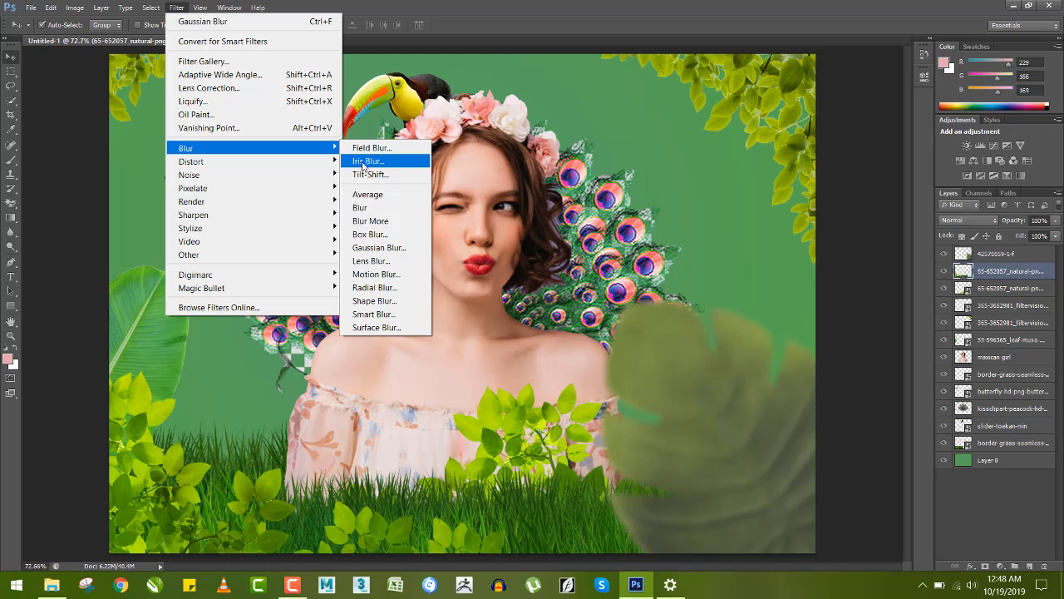
pyautogui.click(363, 162)
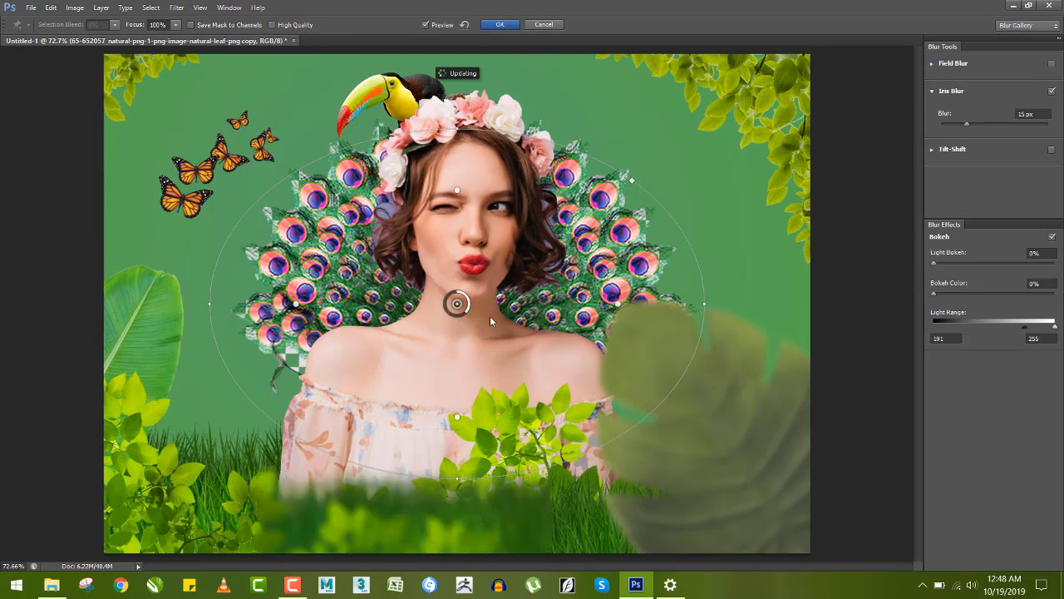
pyautogui.moveTo(489, 320); pyautogui.dragTo(291, 451)
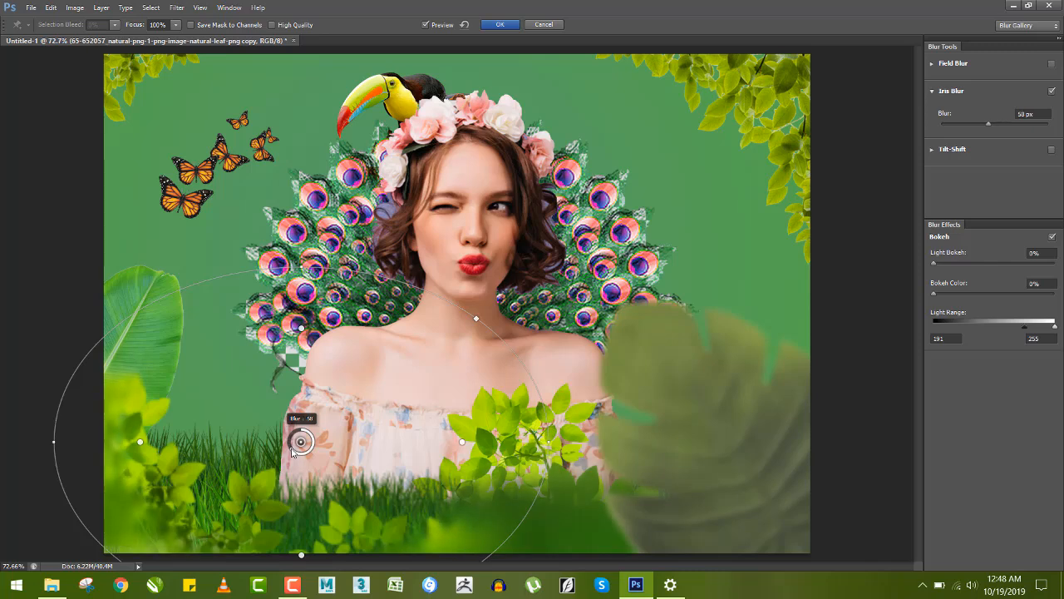
pyautogui.moveTo(361, 462); pyautogui.dragTo(321, 447)
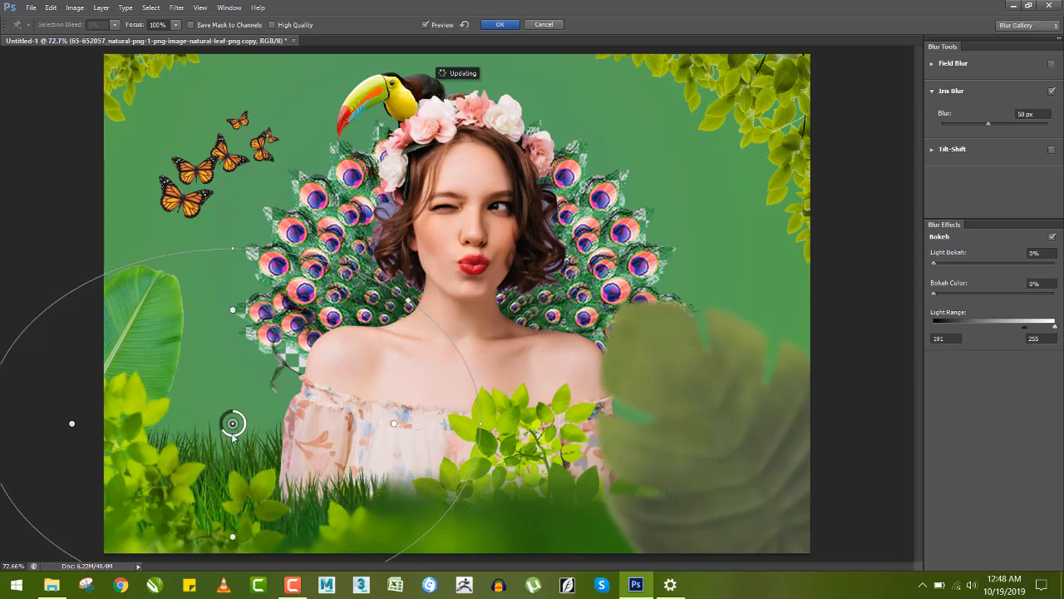
pyautogui.moveTo(236, 433); pyautogui.dragTo(252, 429)
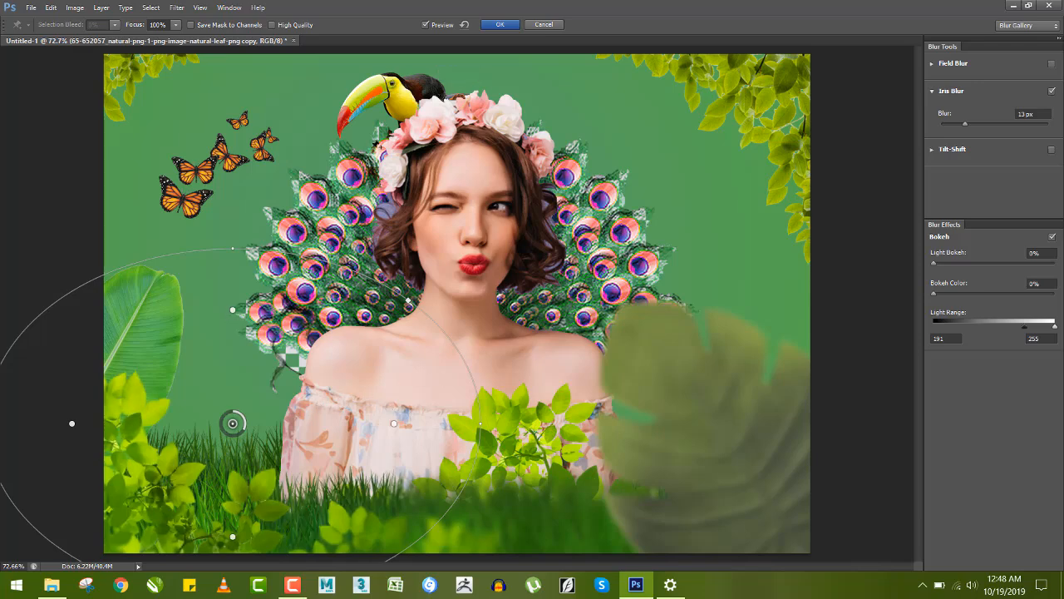
pyautogui.click(500, 24)
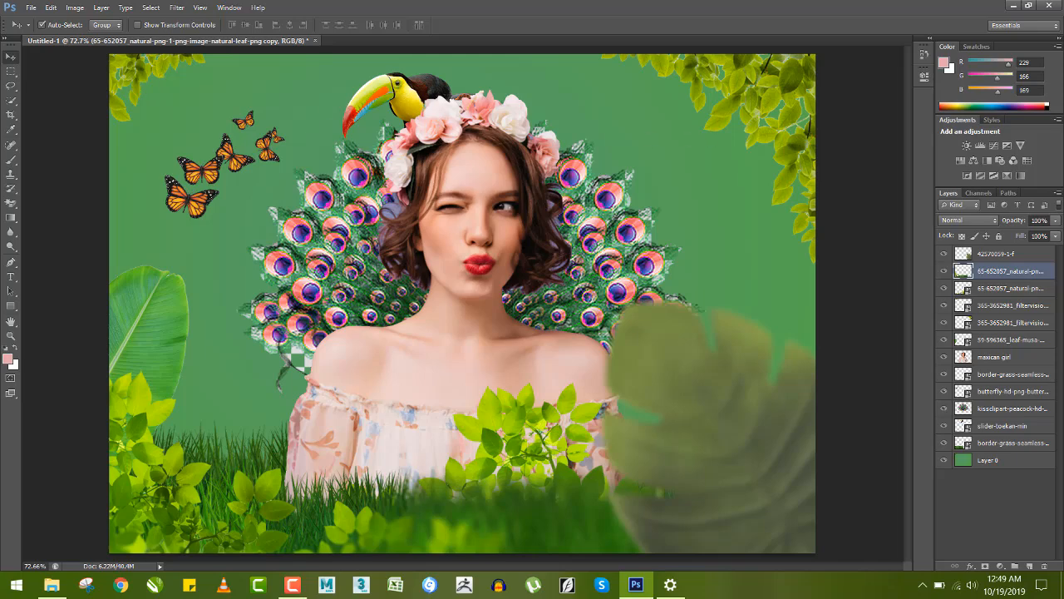
pyautogui.click(987, 288)
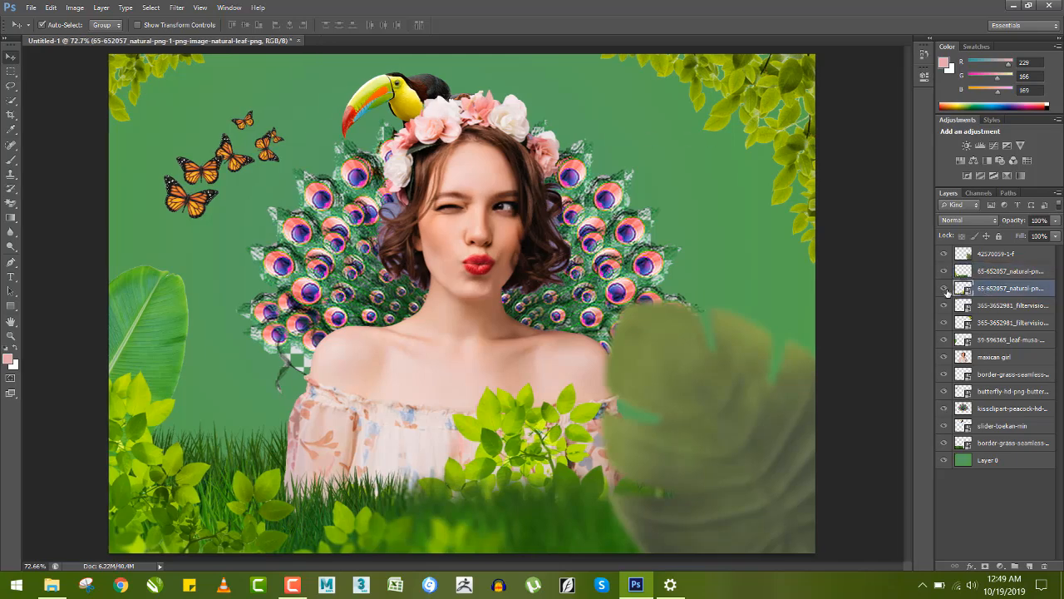
pyautogui.click(945, 289)
pyautogui.click(944, 289)
pyautogui.click(990, 322)
pyautogui.keyDown('shift'); pyautogui.click(1001, 306); pyautogui.keyUp('shift')
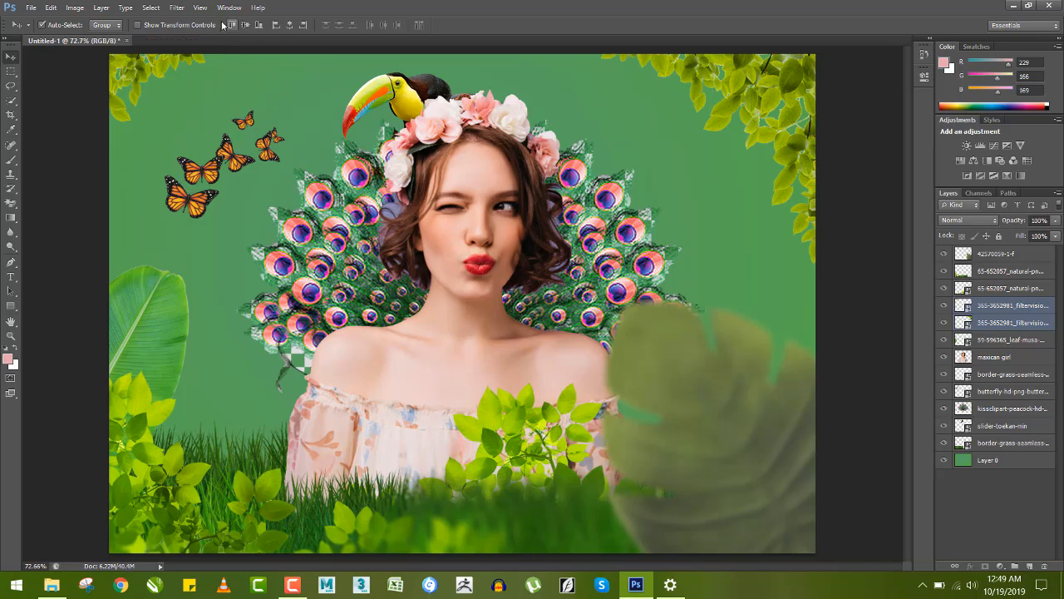
pyautogui.click(177, 8)
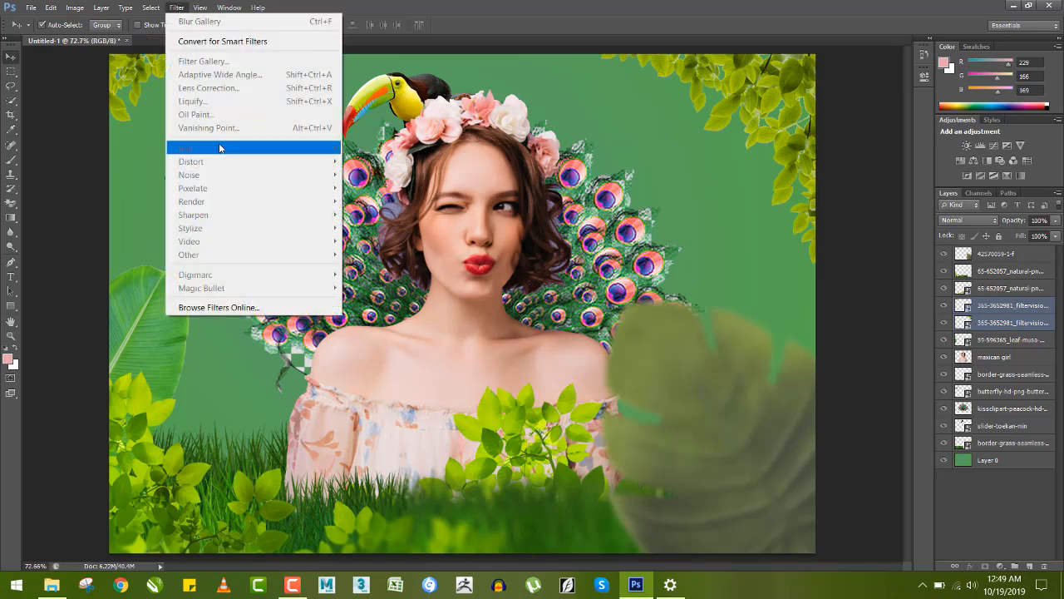
pyautogui.click(222, 41)
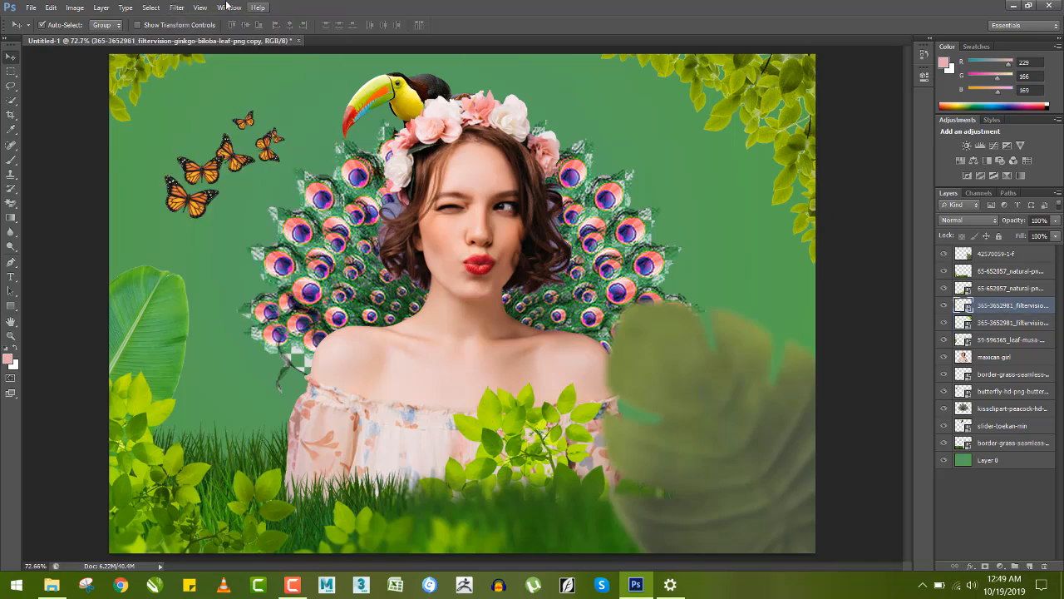
# Apply a Gaussian Blur with a radius of about 4.3 pixels to the ginkgo branch copy in the document's upper left corner
pyautogui.click(176, 8)
pyautogui.moveTo(306, 154)
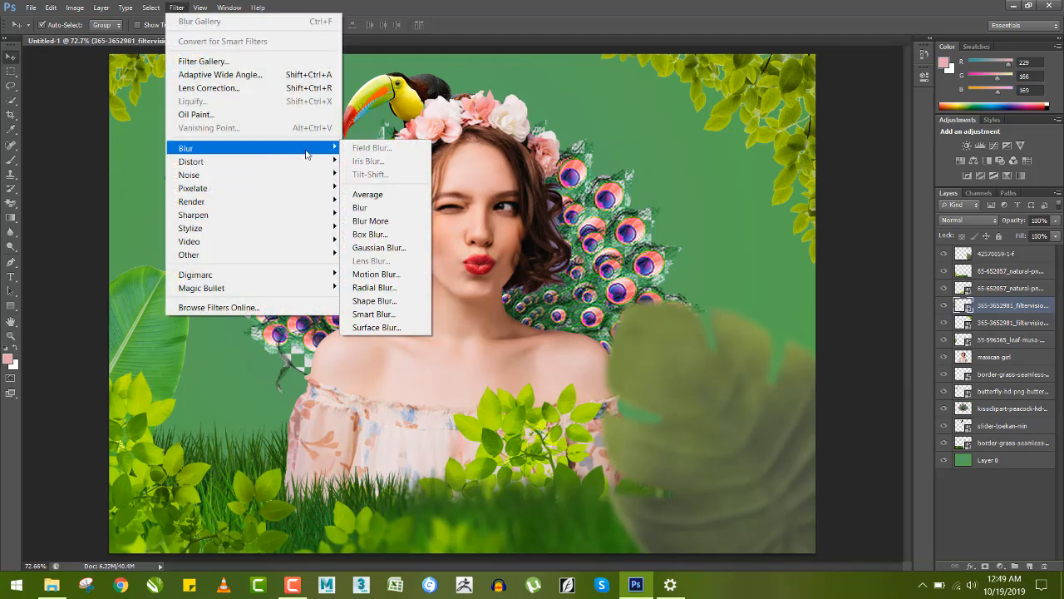
pyautogui.click(376, 248)
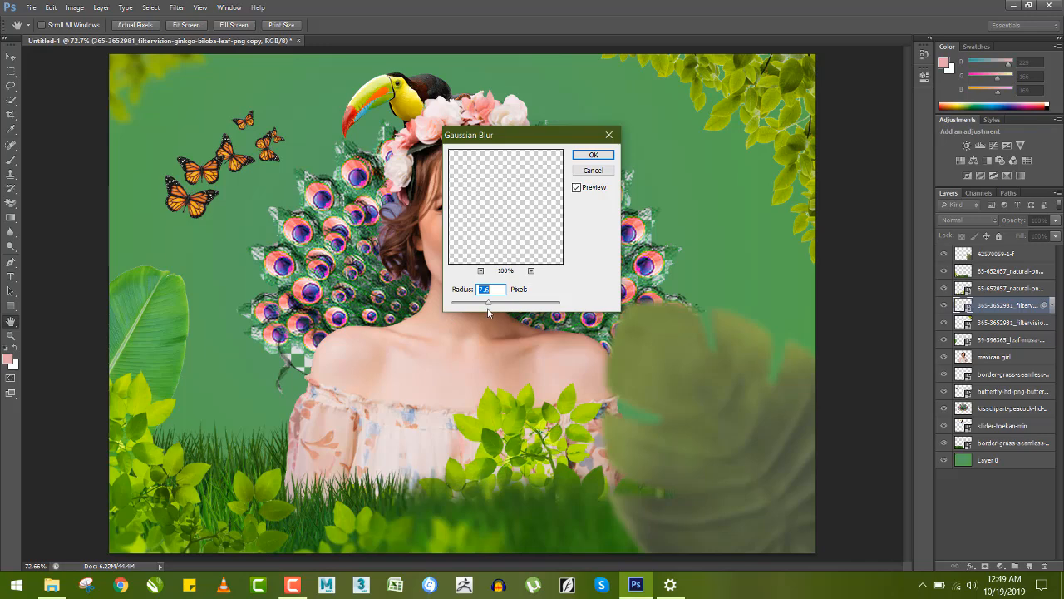
pyautogui.moveTo(489, 303); pyautogui.dragTo(478, 307)
pyautogui.click(593, 155)
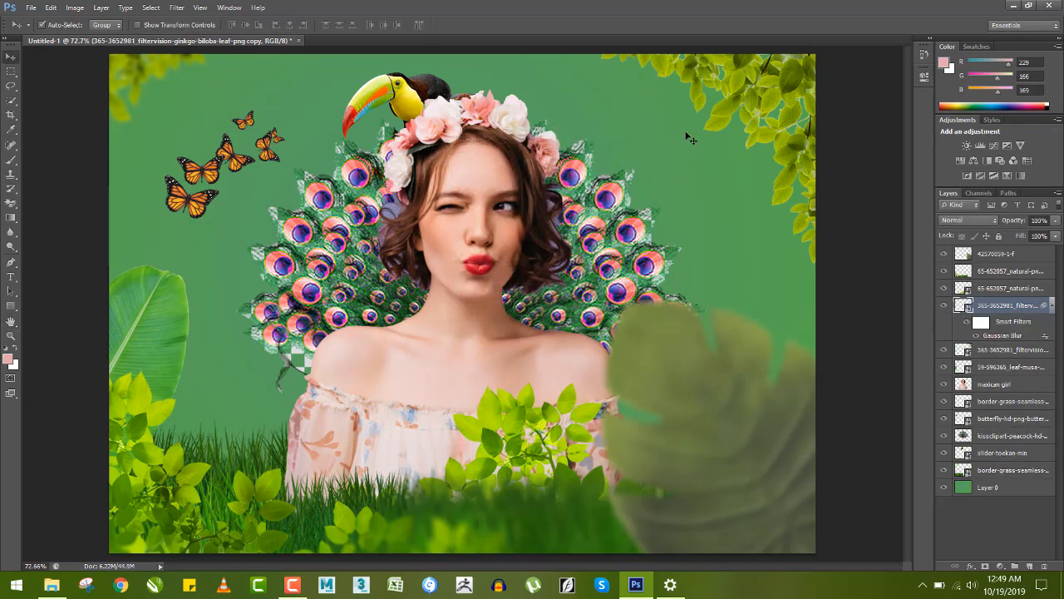
# Apply the same 4.3-pixel Gaussian Blur to the original ginkgo branch in the document's upper right corner
pyautogui.click(1001, 349)
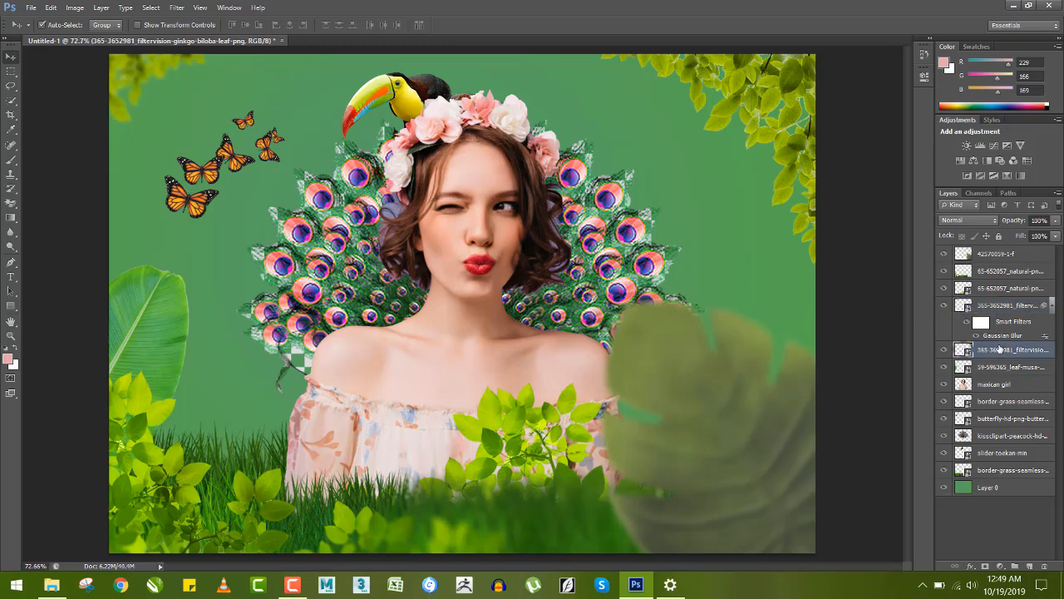
pyautogui.hotkey('ctrl', 'alt', 'f')
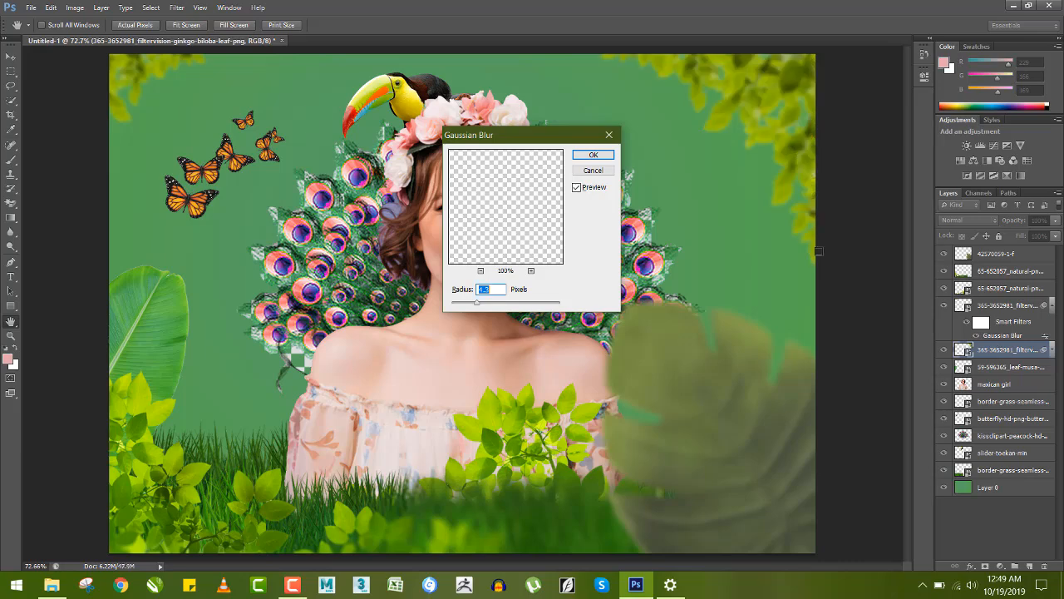
pyautogui.click(594, 155)
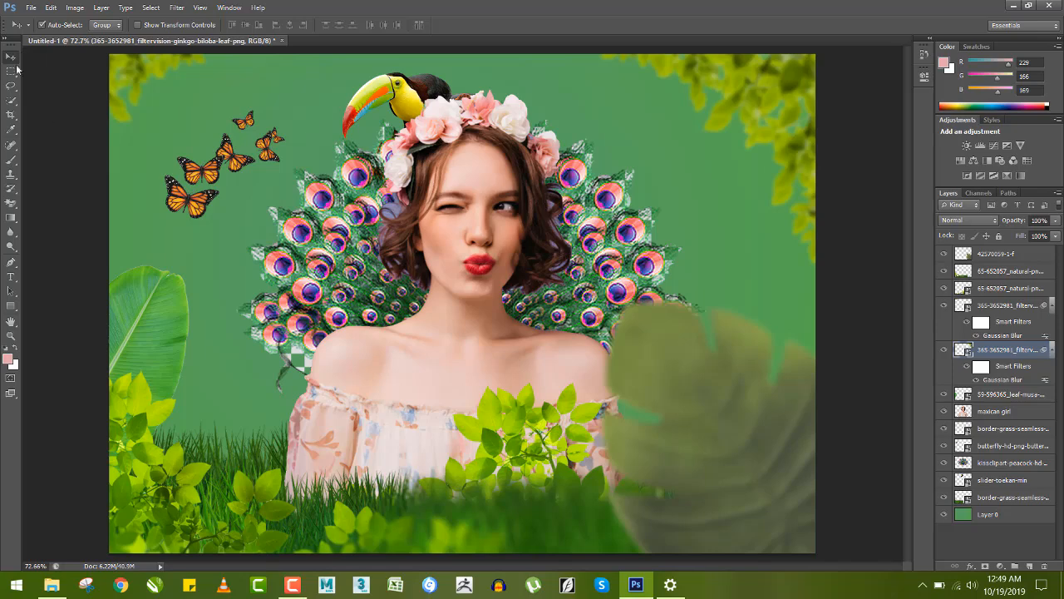
# Nudge the large monstera leaf slightly and add the text "natural beauty" beside the peacock feathers
pyautogui.moveTo(703, 410)
pyautogui.mouseDown()
pyautogui.moveTo(727, 438)
pyautogui.moveTo(740, 385)
pyautogui.moveTo(712, 380)
pyautogui.moveTo(700, 405)
pyautogui.mouseUp()
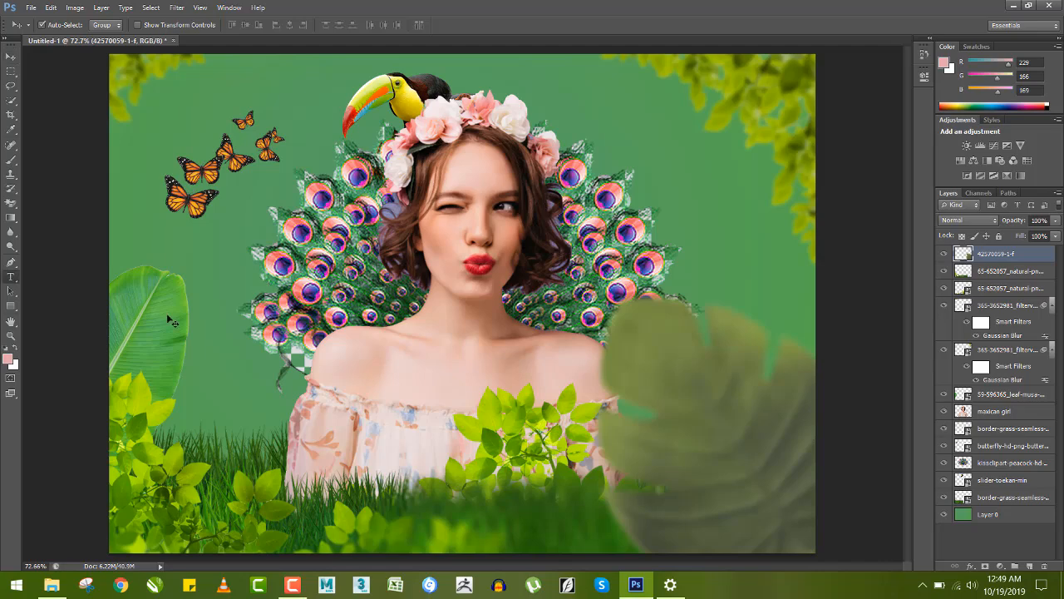
pyautogui.press('t')
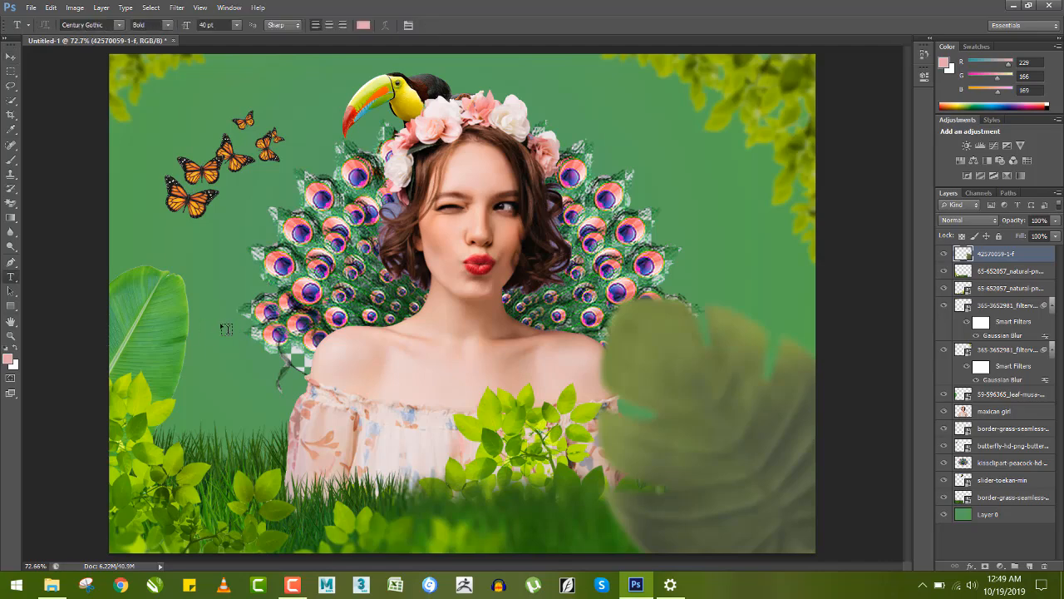
pyautogui.click(225, 328)
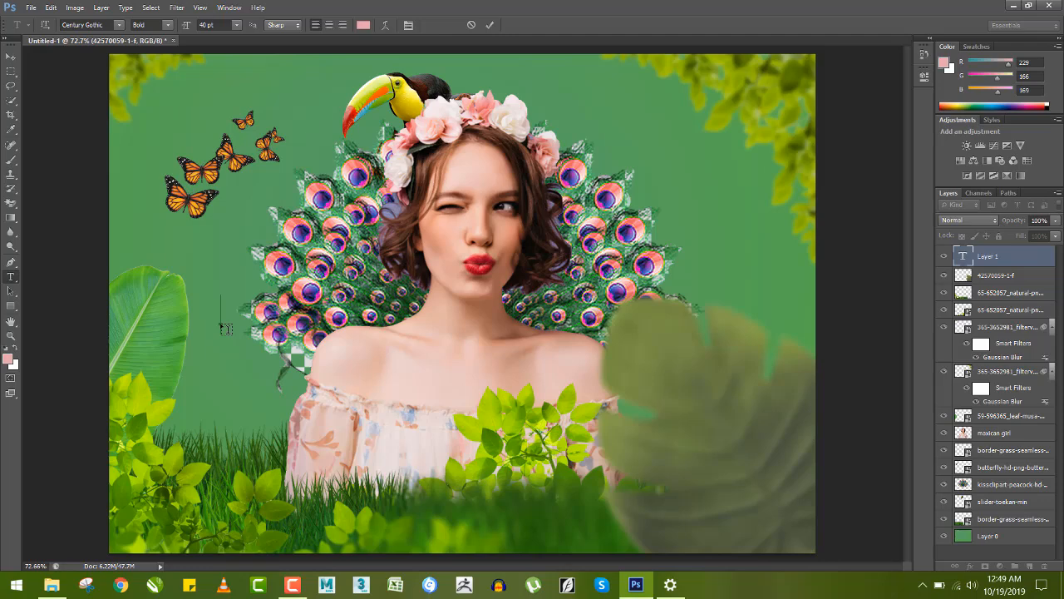
pyautogui.write('nature')
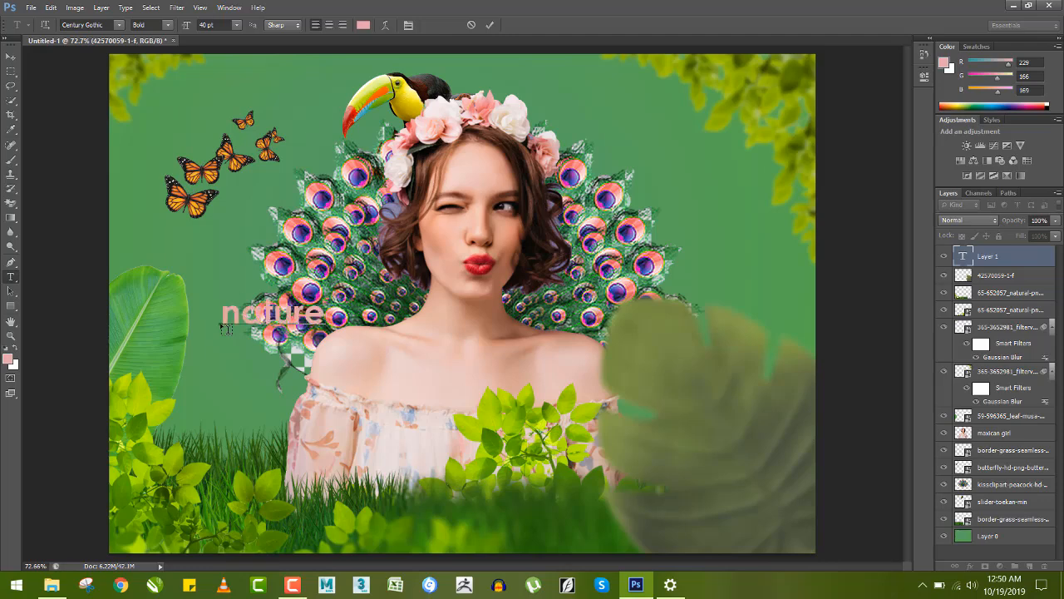
pyautogui.press('BackSpace')
pyautogui.write('al bea')
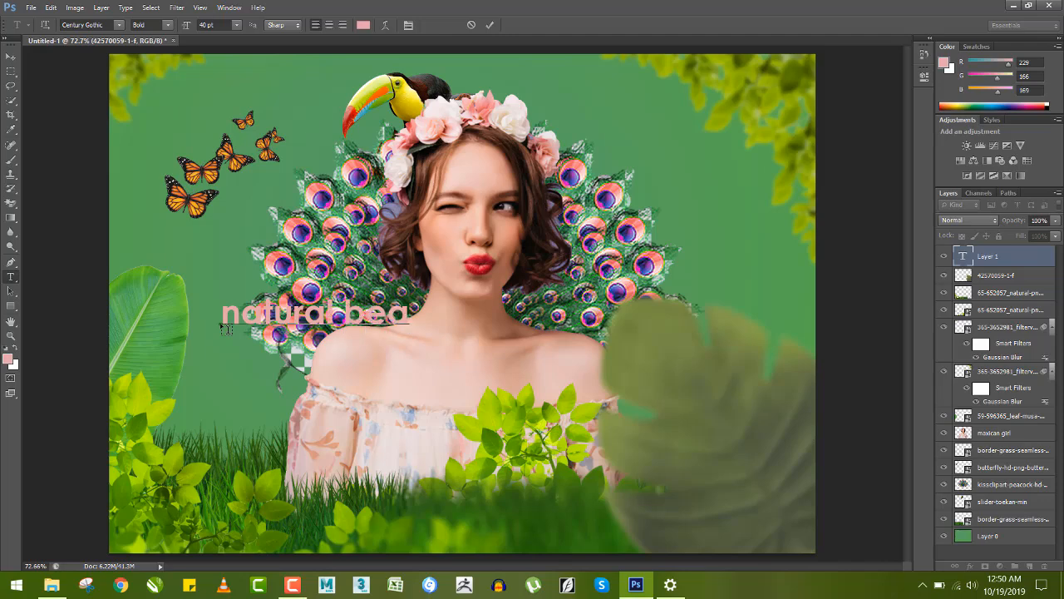
pyautogui.press('BackSpace')
pyautogui.write('auty')
pyautogui.hotkey('ctrl', 'a')
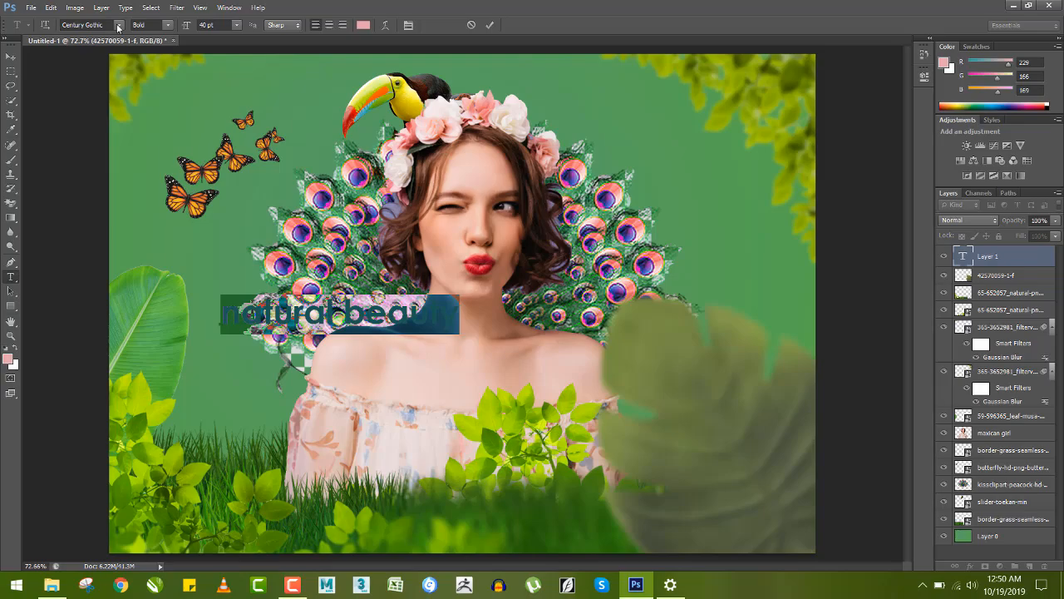
# Format the text in white Back to Black Demo at 60 pt and place it across the woman's dress
pyautogui.click(118, 25)
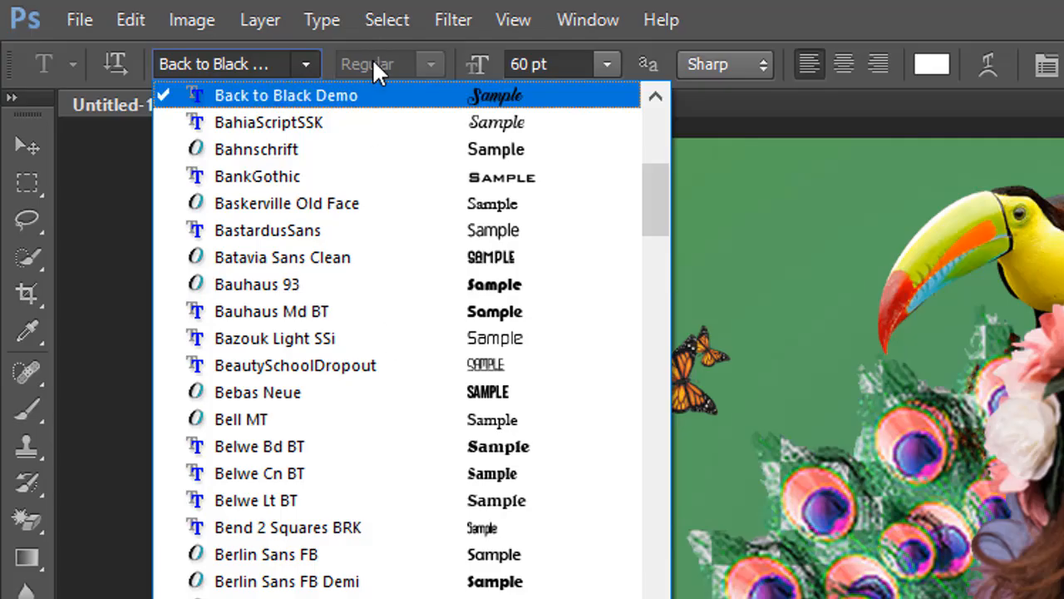
pyautogui.click(372, 93)
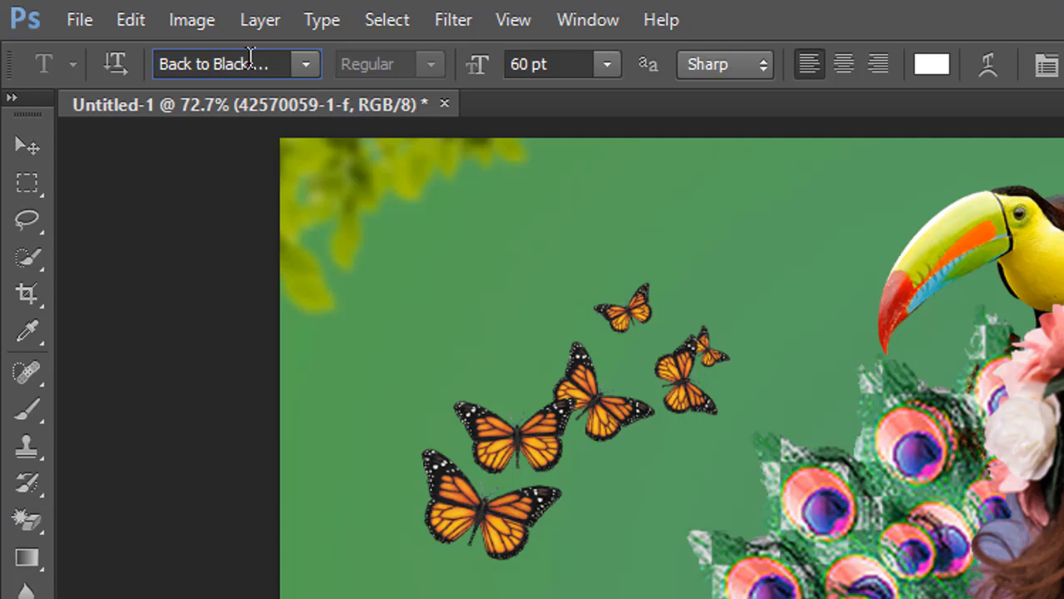
pyautogui.click(28, 131)
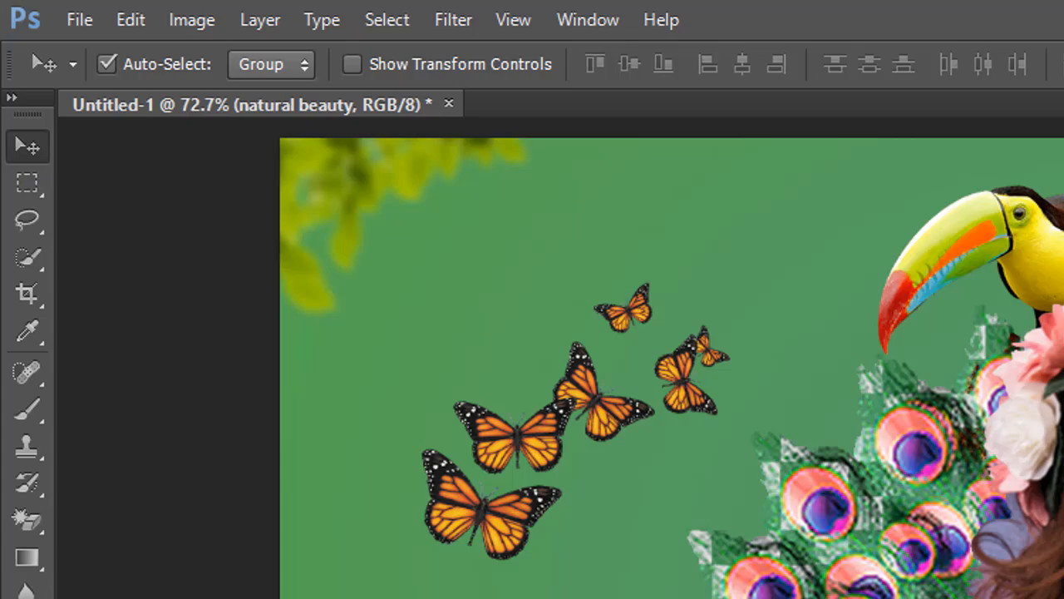
pyautogui.moveTo(547, 416); pyautogui.dragTo(545, 444)
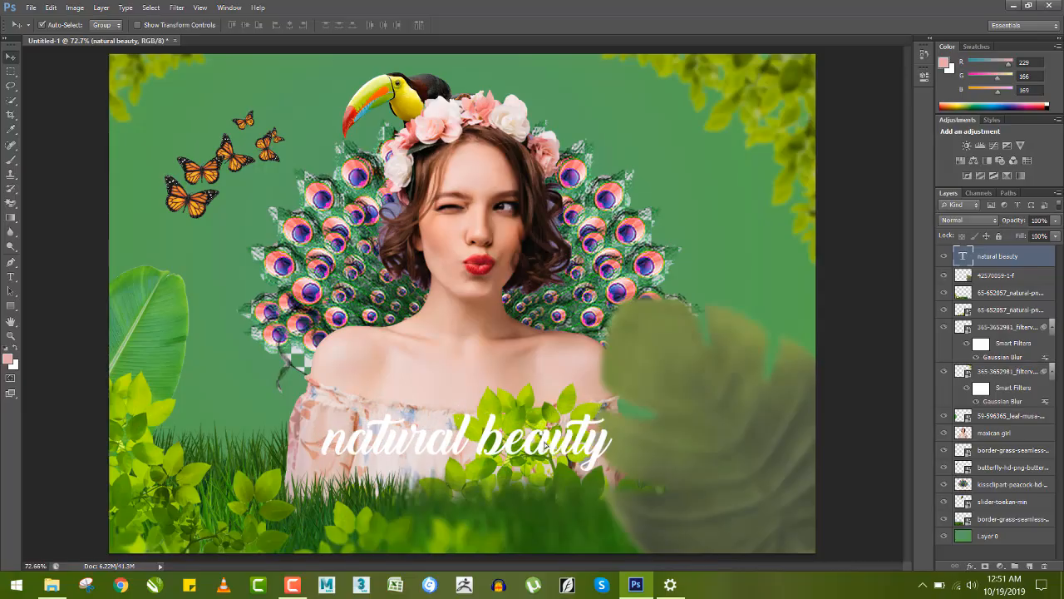
# Enlarge the "natural beauty" text proportionally about its centre to about 137%
pyautogui.hotkey('ctrl', 't')
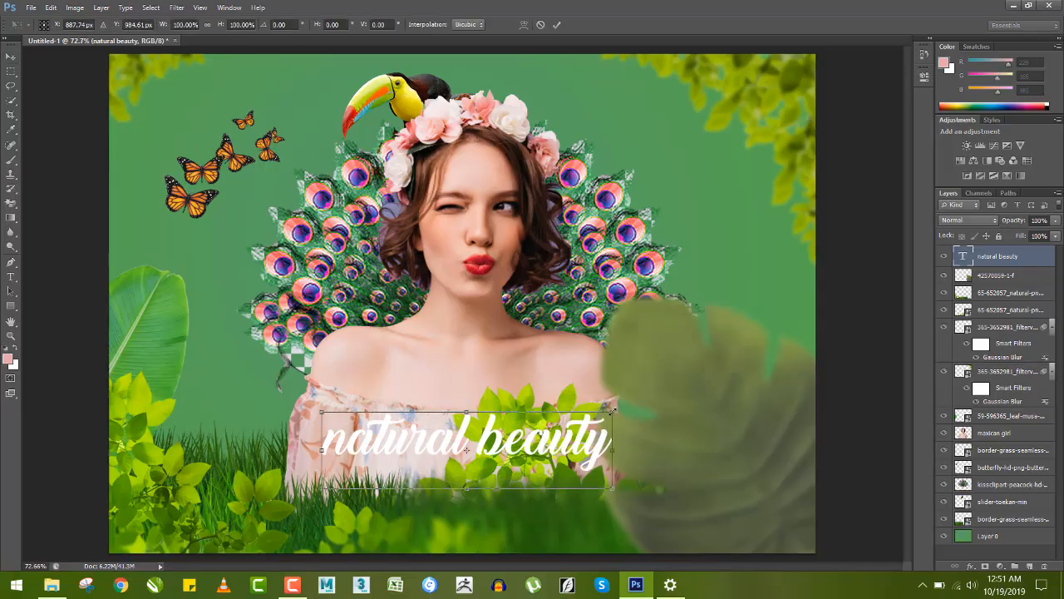
pyautogui.moveTo(612, 411); pyautogui.dragTo(667, 388)
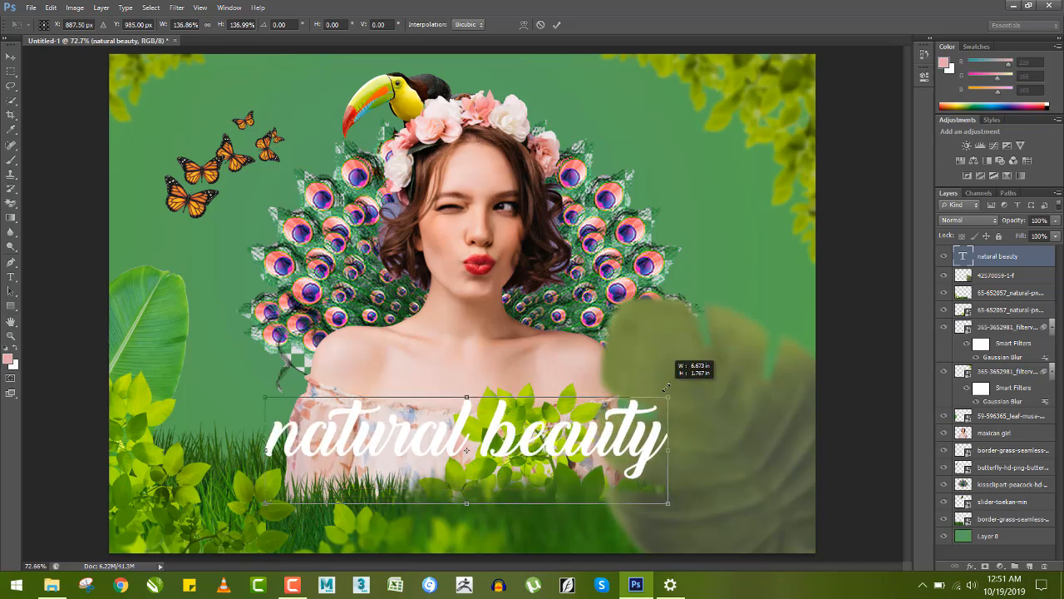
pyautogui.press('Return')
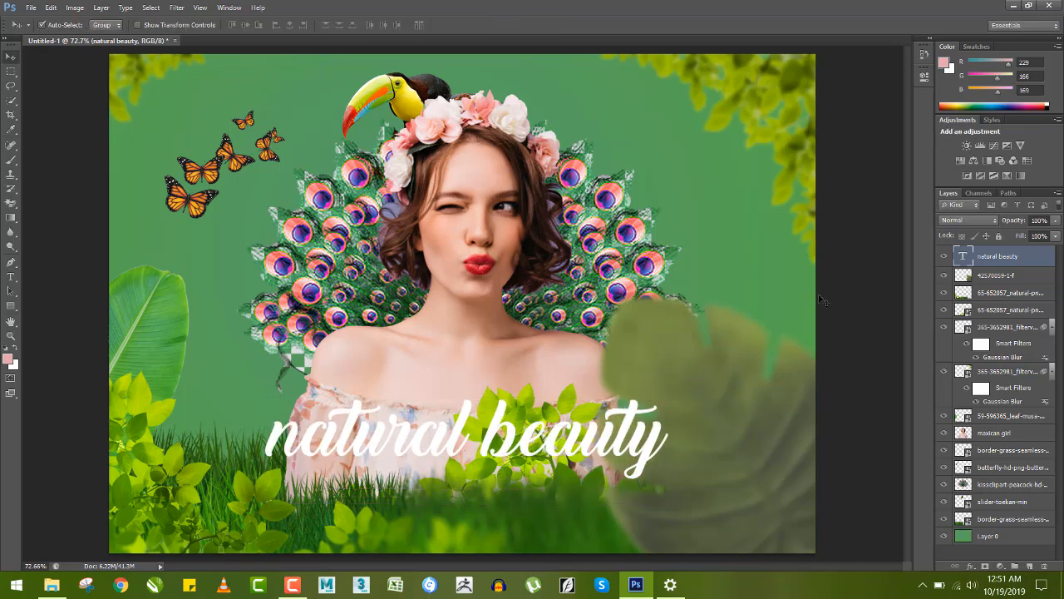
# Add a soft Drop Shadow with reduced opacity to the text, with distance 16 px, spread 27% and size 27 px
pyautogui.doubleClick(1028, 255)
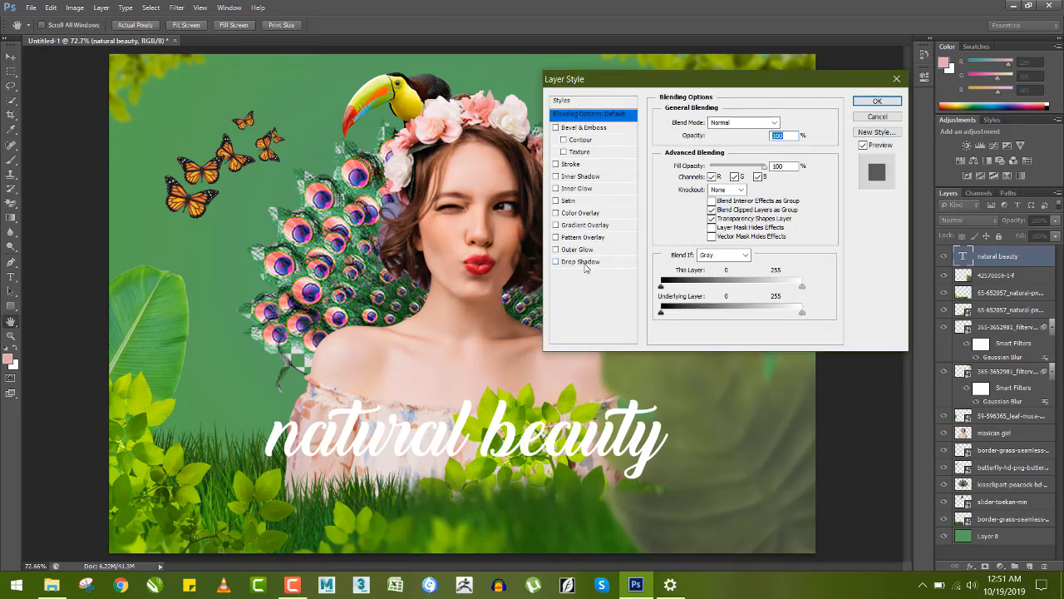
pyautogui.click(585, 262)
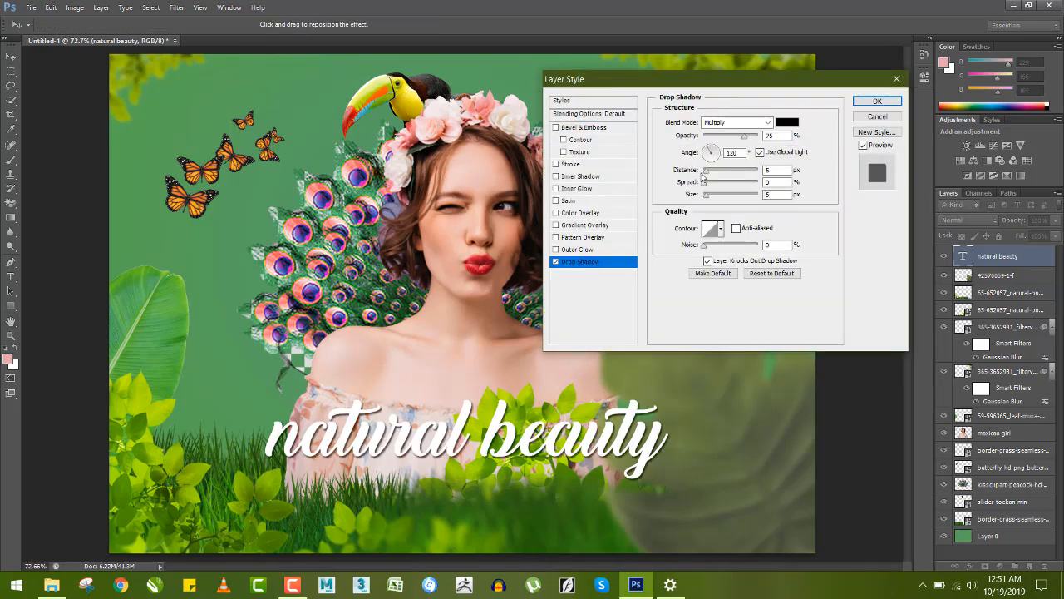
pyautogui.moveTo(706, 172); pyautogui.dragTo(718, 186)
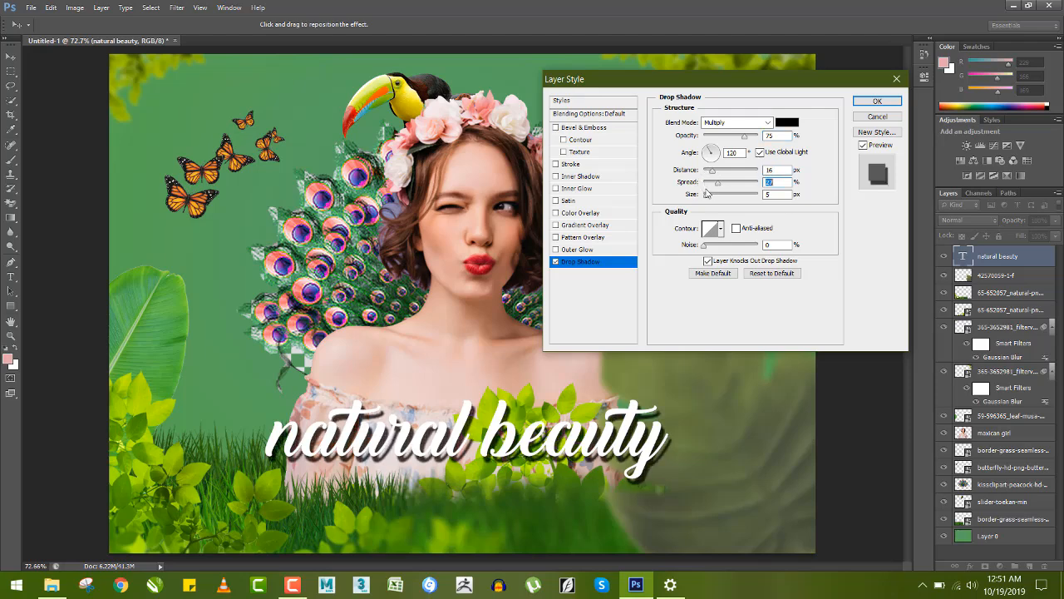
pyautogui.click(706, 195)
pyautogui.moveTo(709, 195); pyautogui.dragTo(713, 196)
pyautogui.moveTo(745, 140); pyautogui.dragTo(717, 142)
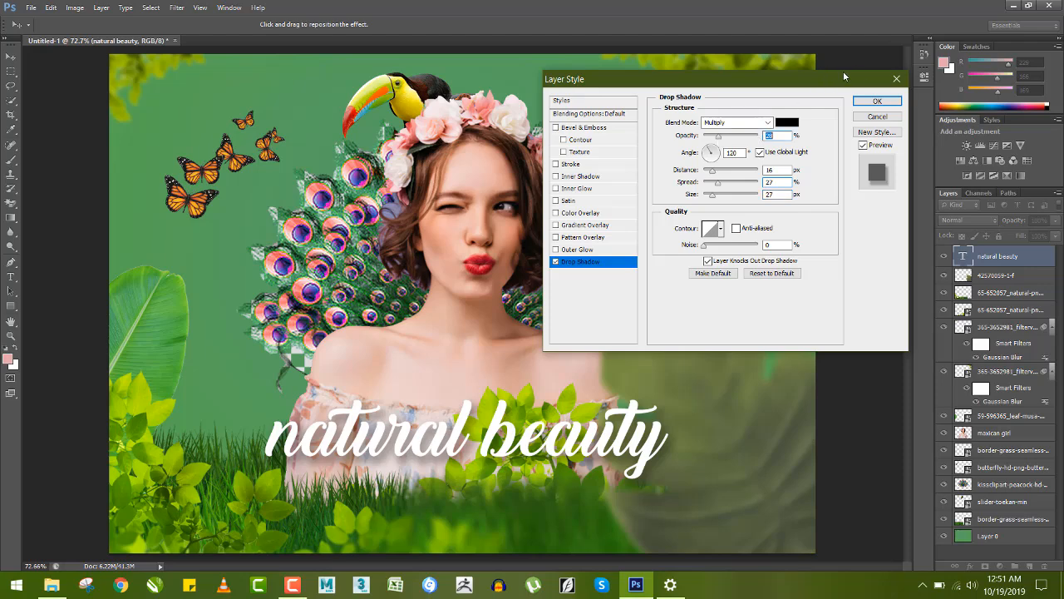
pyautogui.click(883, 100)
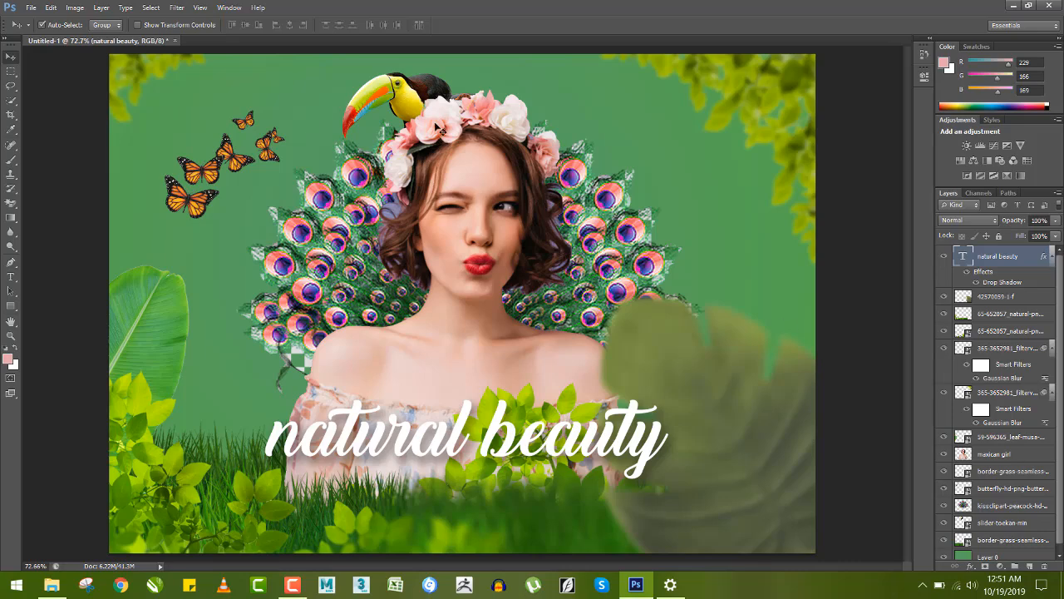
pyautogui.click(175, 7)
pyautogui.moveTo(228, 291)
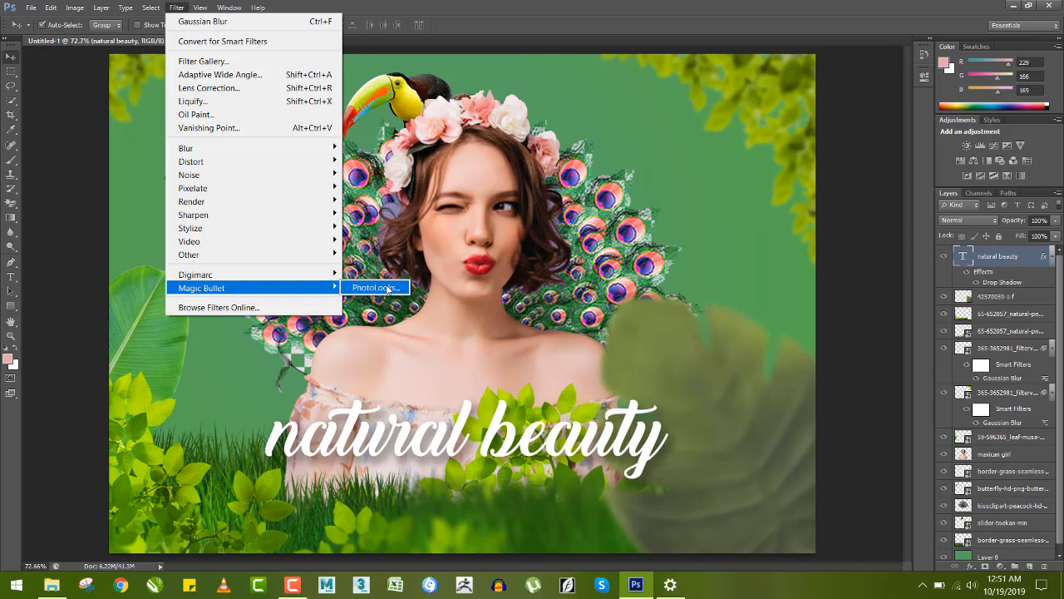
pyautogui.click(860, 401)
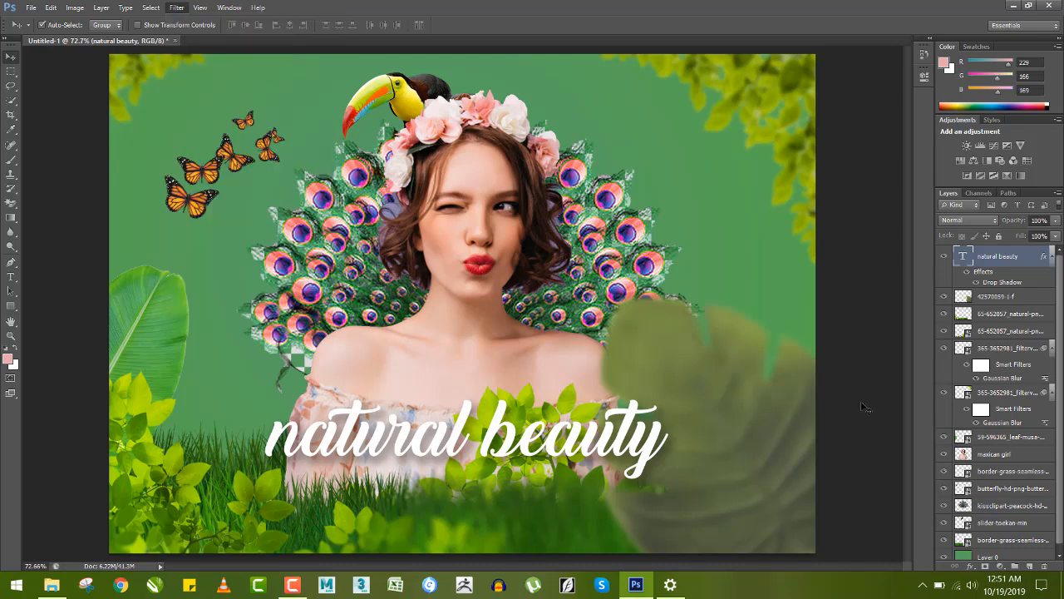
# Stamp all visible layers into a new merged layer on top and hide every layer beneath it
pyautogui.click(1012, 265)
pyautogui.hotkey('ctrl', 'alt', 'shift', 'e')
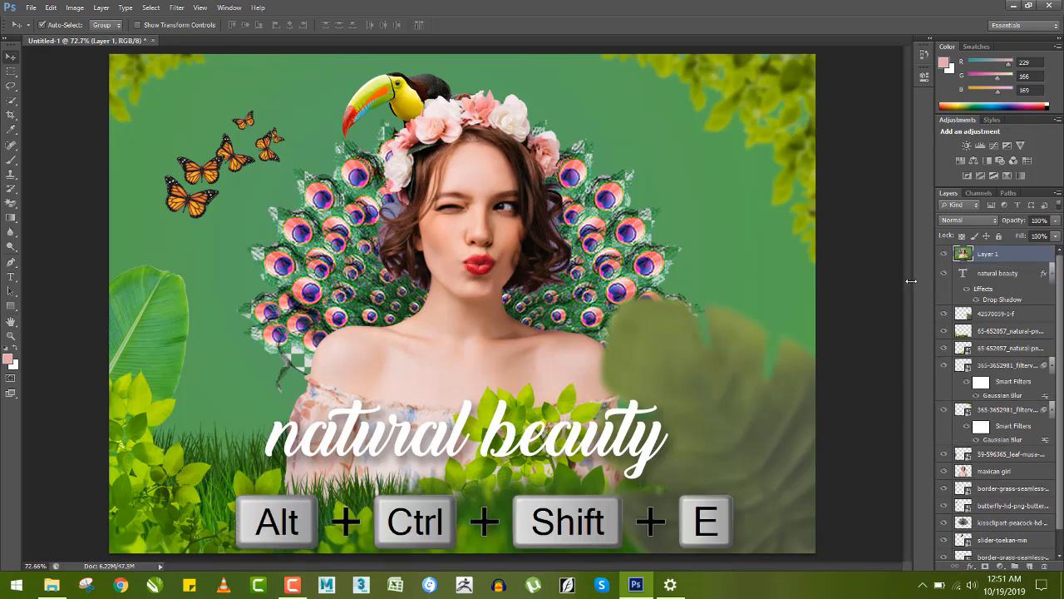
pyautogui.moveTo(942, 275); pyautogui.dragTo(950, 544)
pyautogui.scroll(-1, 951, 553)
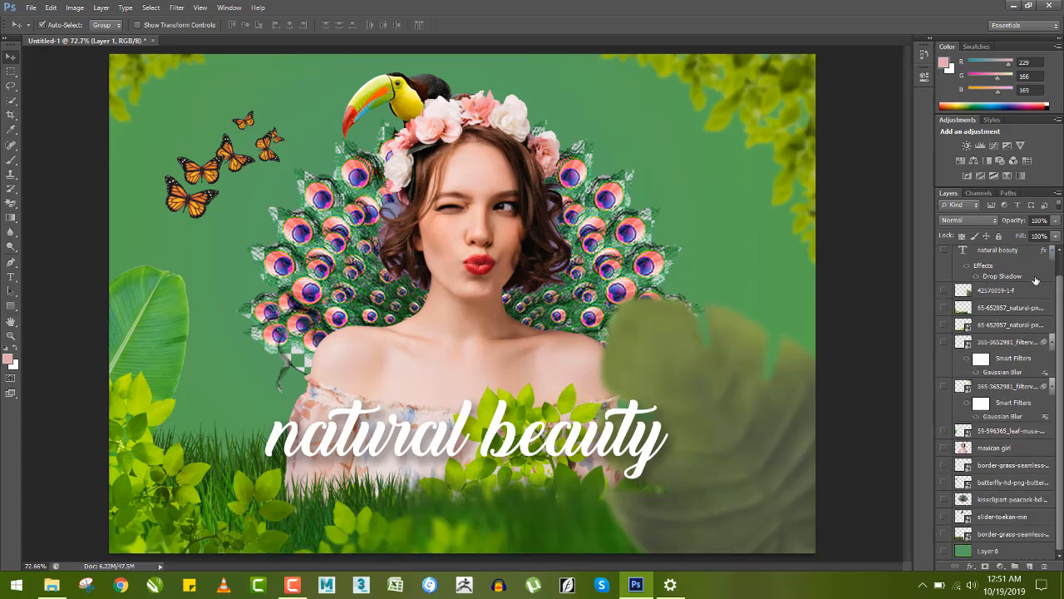
pyautogui.moveTo(1058, 293); pyautogui.dragTo(1061, 284)
pyautogui.scroll(1, 1061, 284)
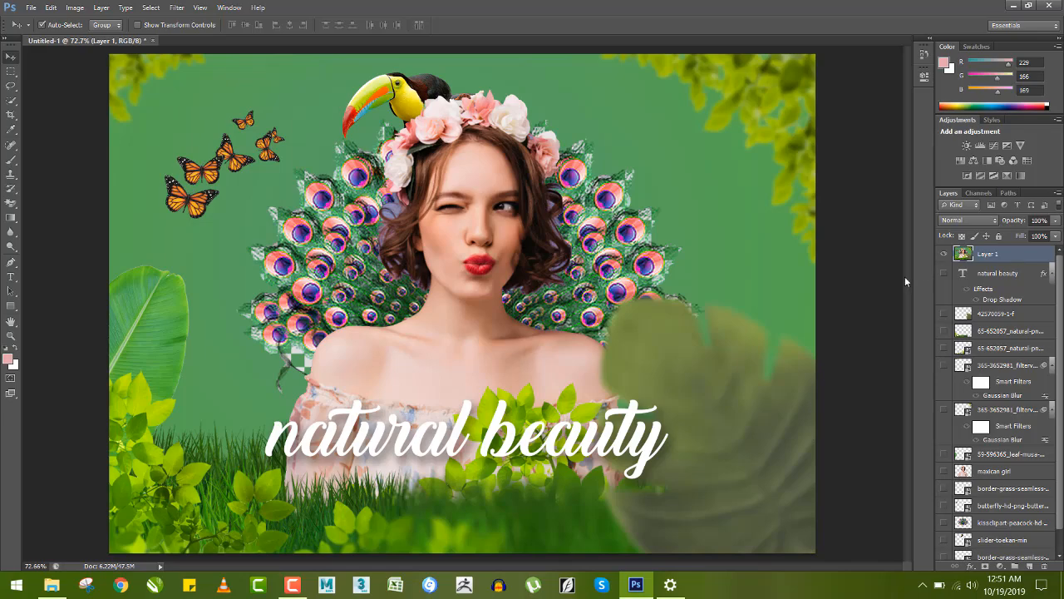
pyautogui.click(945, 254)
pyautogui.click(945, 254)
# Apply the Magic Bullet PhotoLooks filter with the No 85 look to the merged layer
pyautogui.click(200, 8)
pyautogui.moveTo(176, 8)
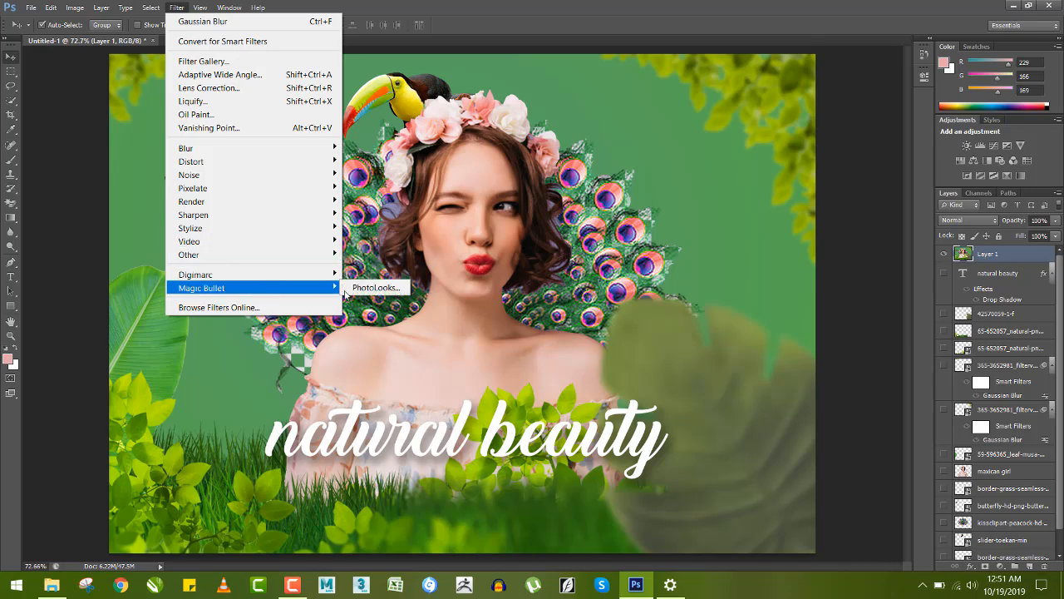
pyautogui.click(362, 288)
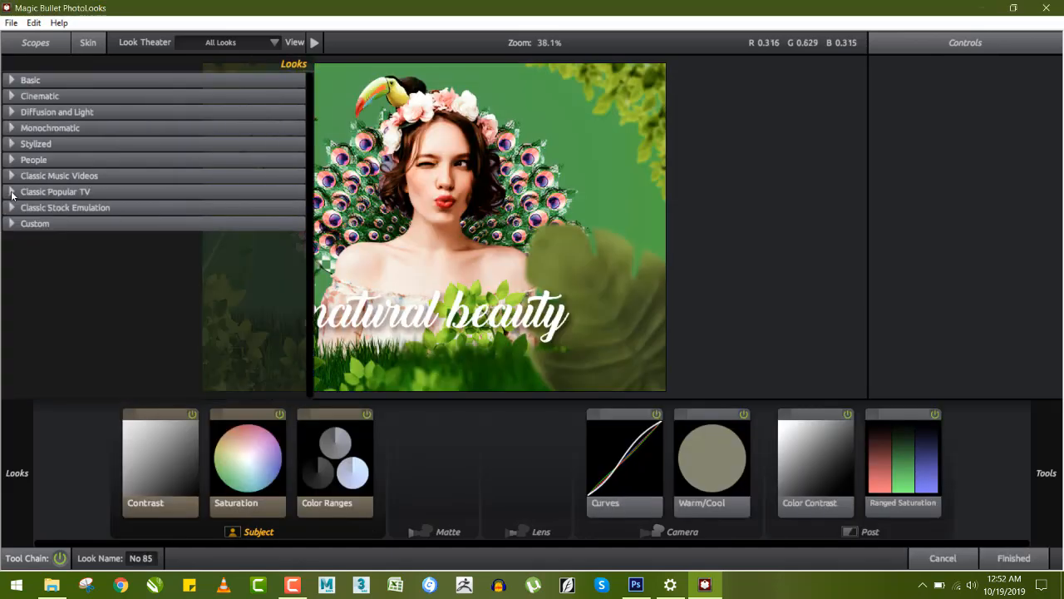
pyautogui.click(10, 192)
pyautogui.click(10, 192)
pyautogui.click(12, 208)
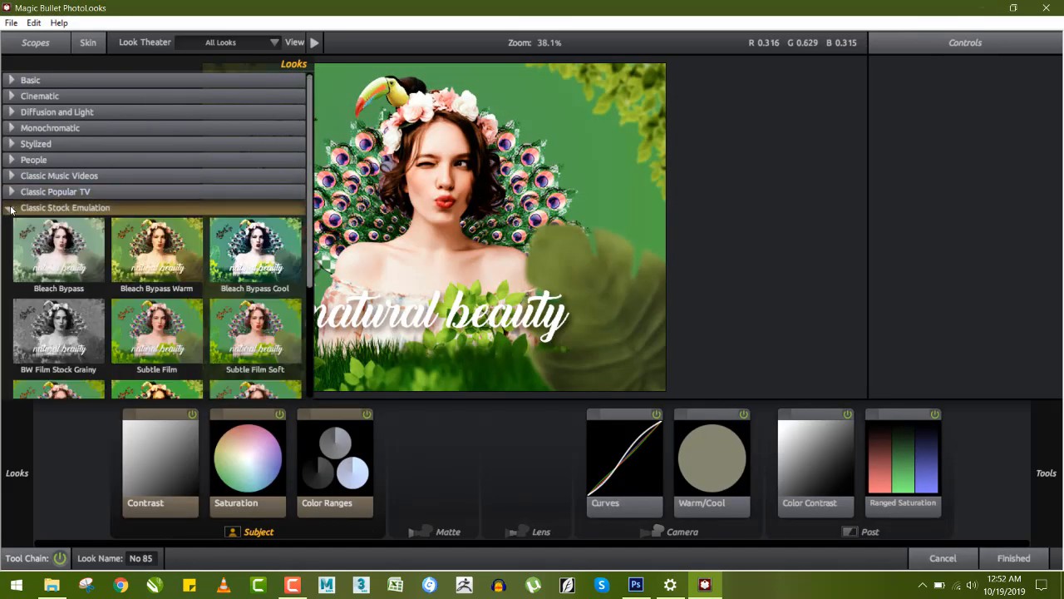
pyautogui.scroll(-3, 286, 353)
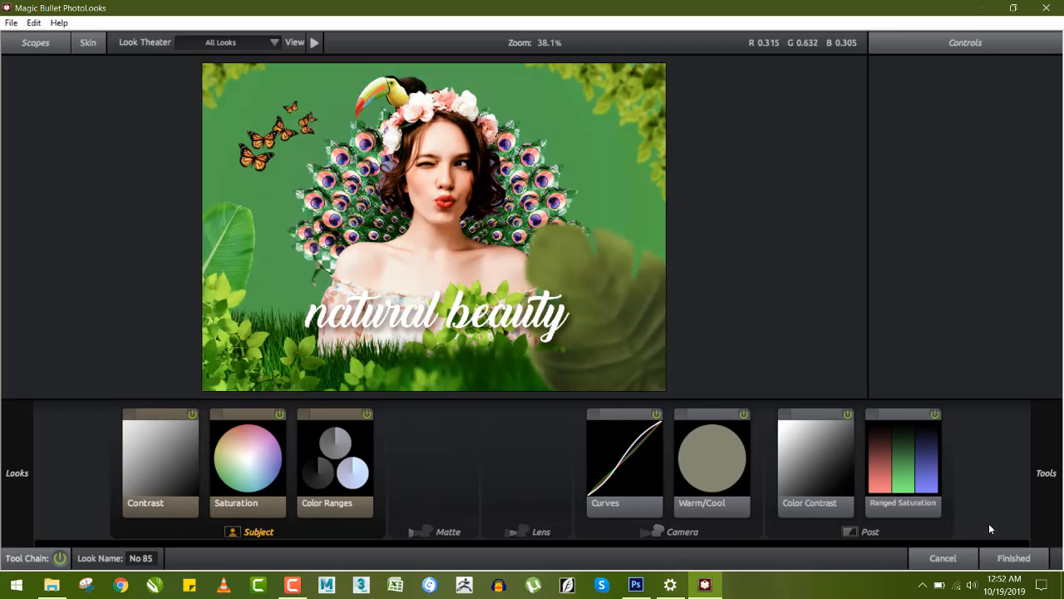
pyautogui.click(1012, 559)
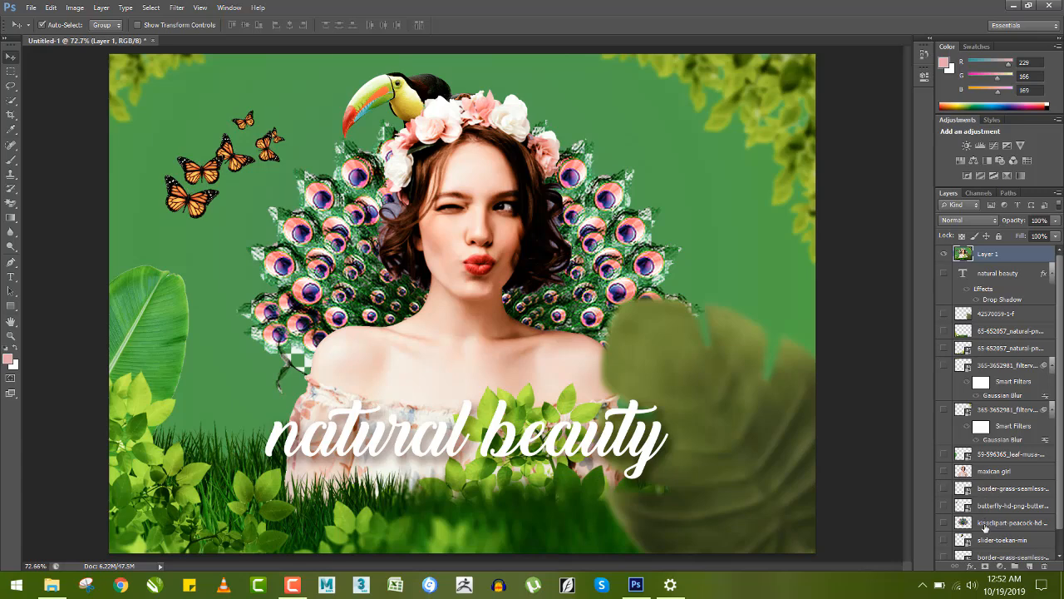
# Add a Brightness/Contrast adjustment layer above the merged layer with brightness 4 and contrast 5
pyautogui.click(999, 566)
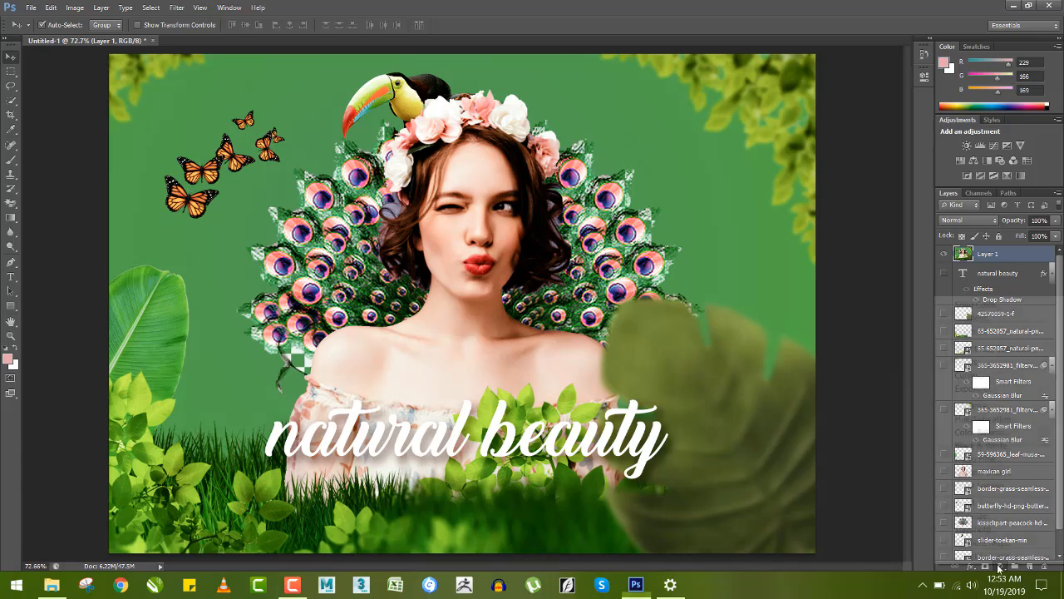
pyautogui.click(978, 346)
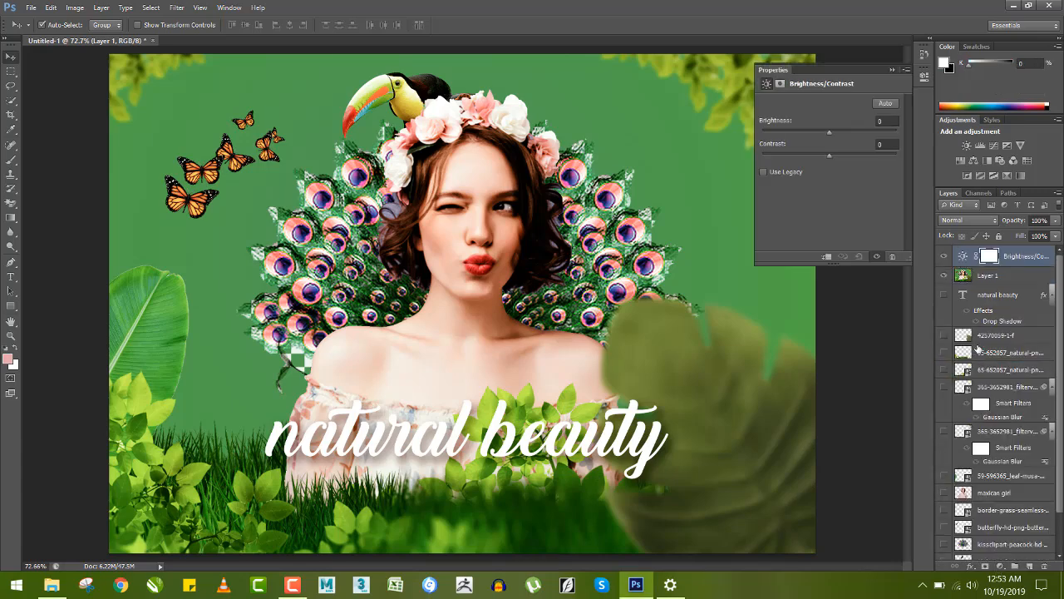
pyautogui.moveTo(829, 131); pyautogui.dragTo(833, 155)
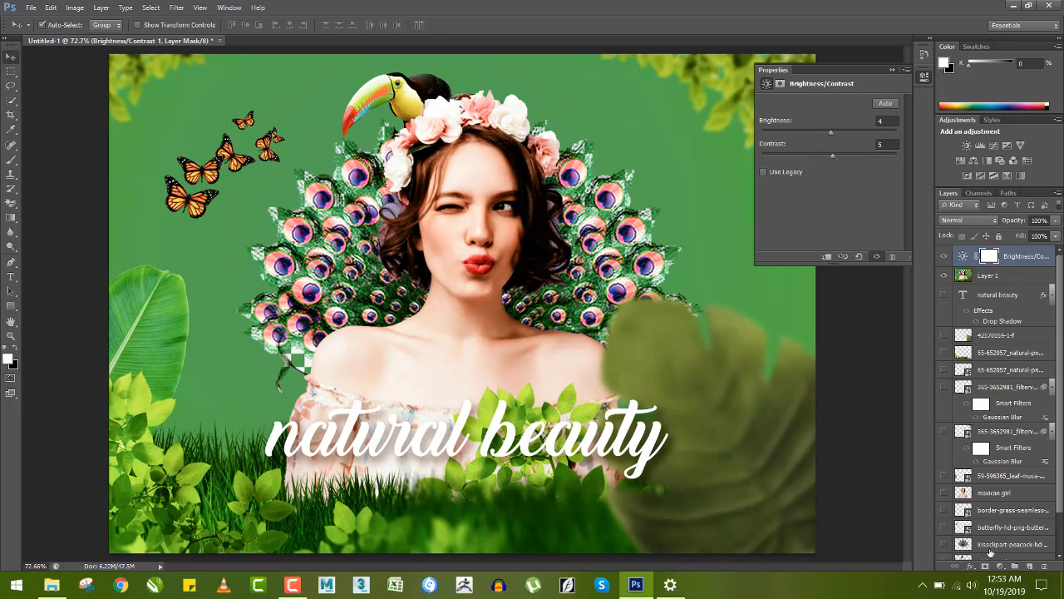
# Add a Levels adjustment layer on top with the black input at 16, midtones at 1.15 and white at 255
pyautogui.click(994, 564)
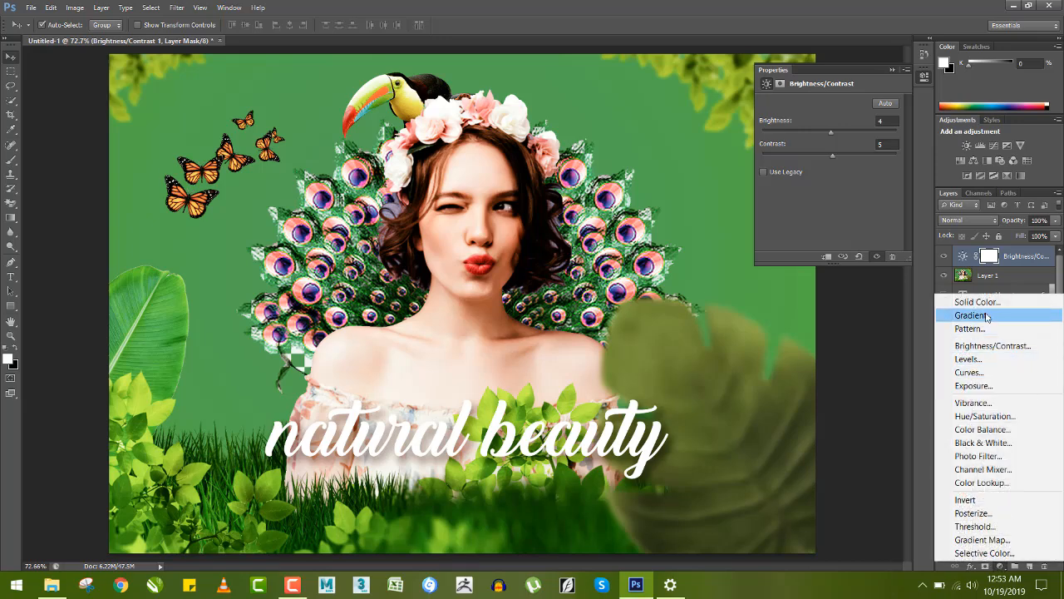
pyautogui.click(969, 359)
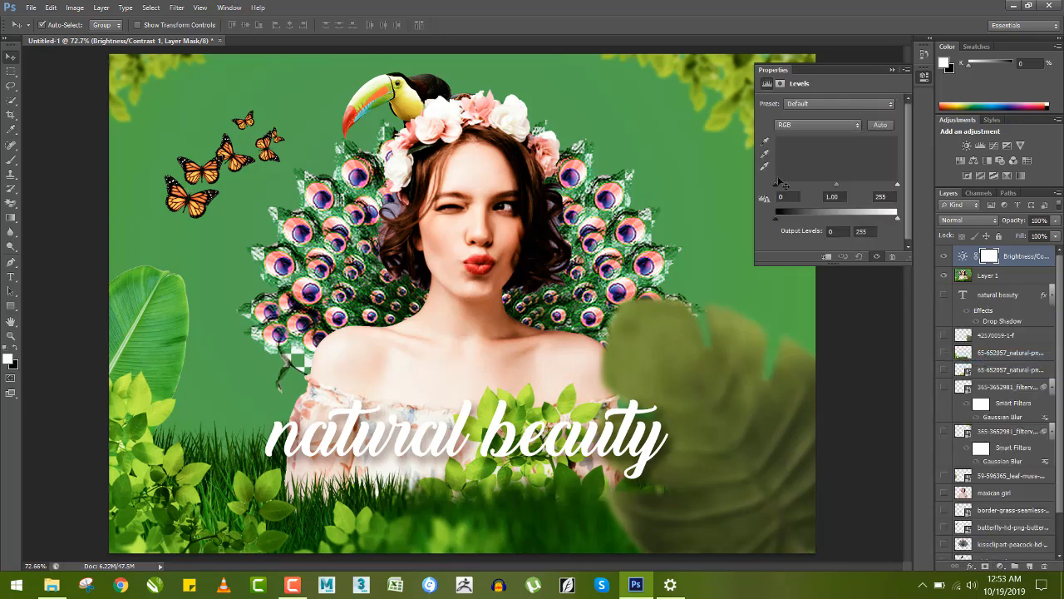
pyautogui.moveTo(836, 185)
pyautogui.mouseDown()
pyautogui.moveTo(817, 189)
pyautogui.moveTo(834, 189)
pyautogui.mouseUp()
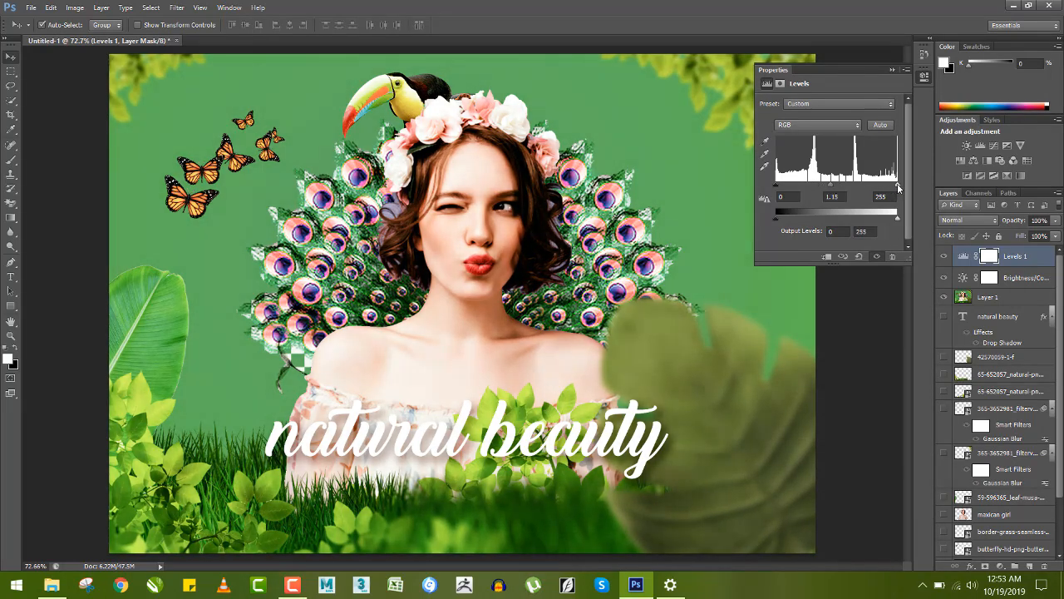
pyautogui.moveTo(897, 187)
pyautogui.mouseDown()
pyautogui.moveTo(882, 189)
pyautogui.moveTo(898, 188)
pyautogui.mouseUp()
pyautogui.moveTo(778, 192)
pyautogui.mouseDown()
pyautogui.moveTo(795, 190)
pyautogui.moveTo(785, 192)
pyautogui.mouseUp()
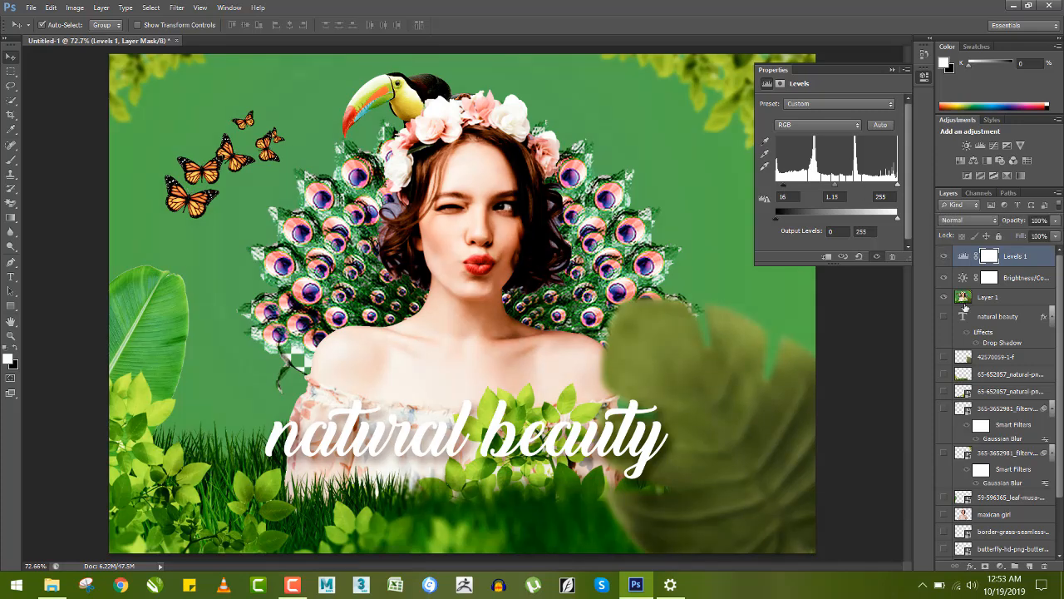
# Add an Exposure adjustment layer on top with offset -0.0248 and gamma correction 1.14, and compare the image with and without it
pyautogui.click(1002, 566)
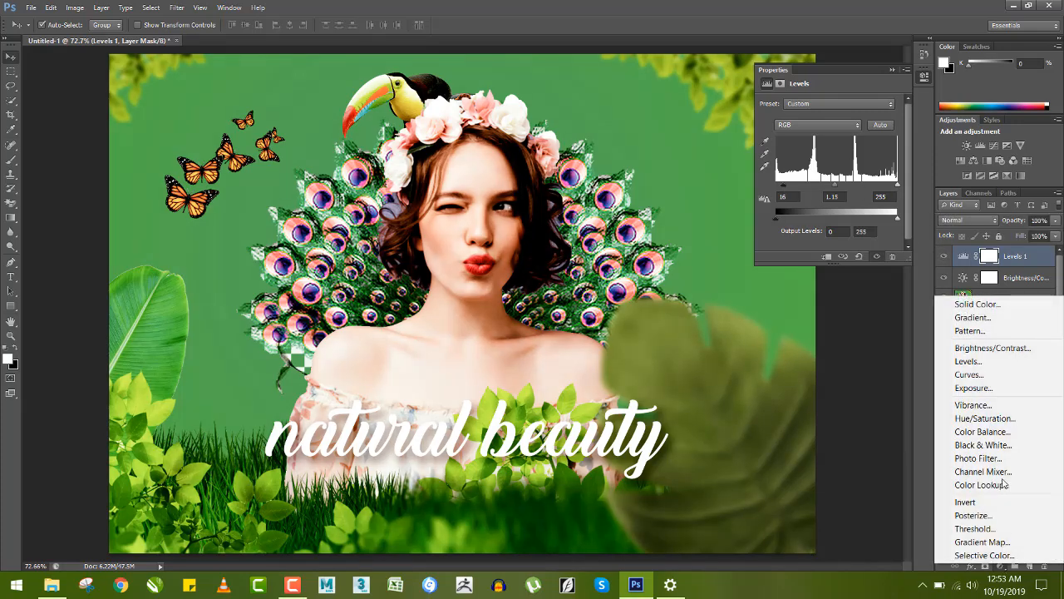
pyautogui.click(973, 389)
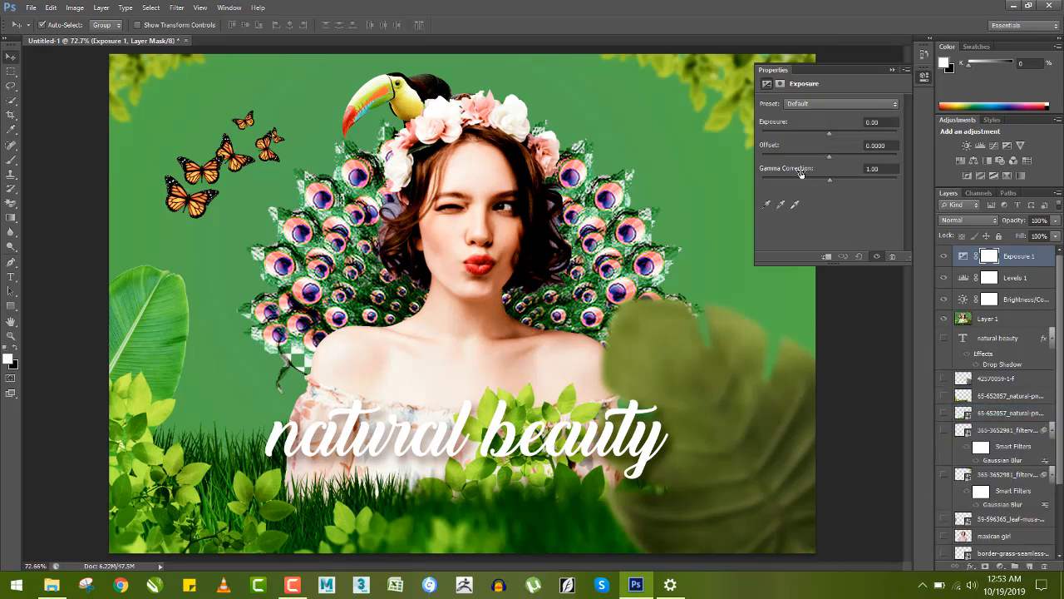
pyautogui.moveTo(831, 133); pyautogui.dragTo(823, 178)
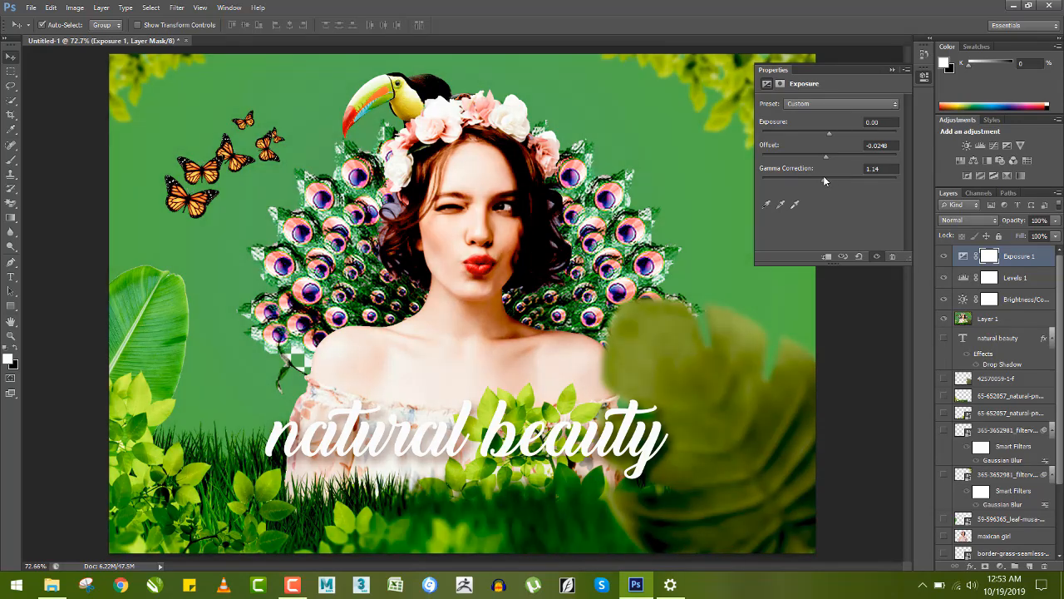
pyautogui.click(943, 256)
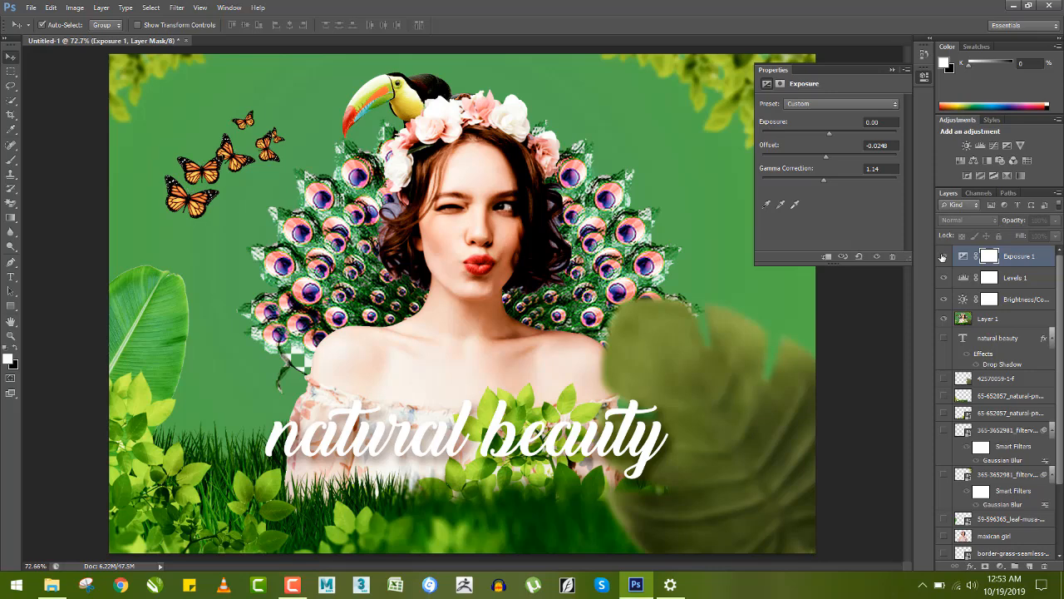
pyautogui.click(943, 256)
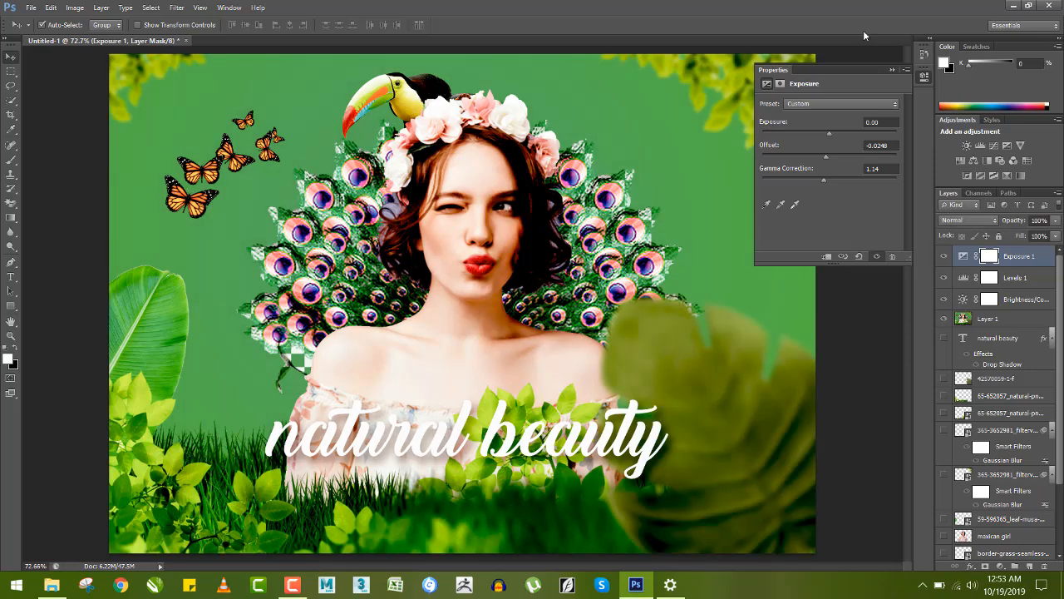
pyautogui.click(891, 69)
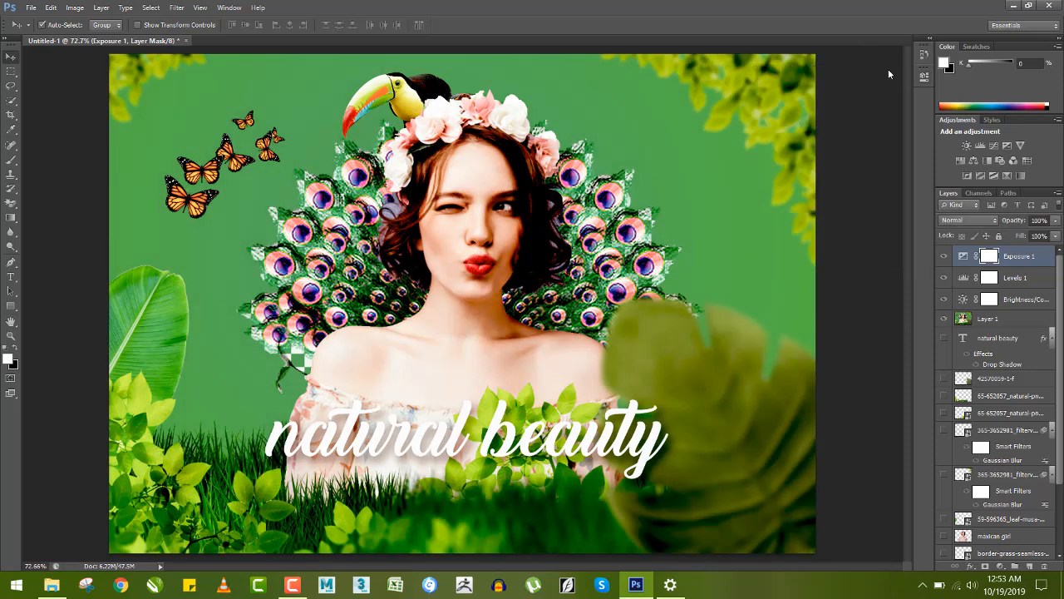